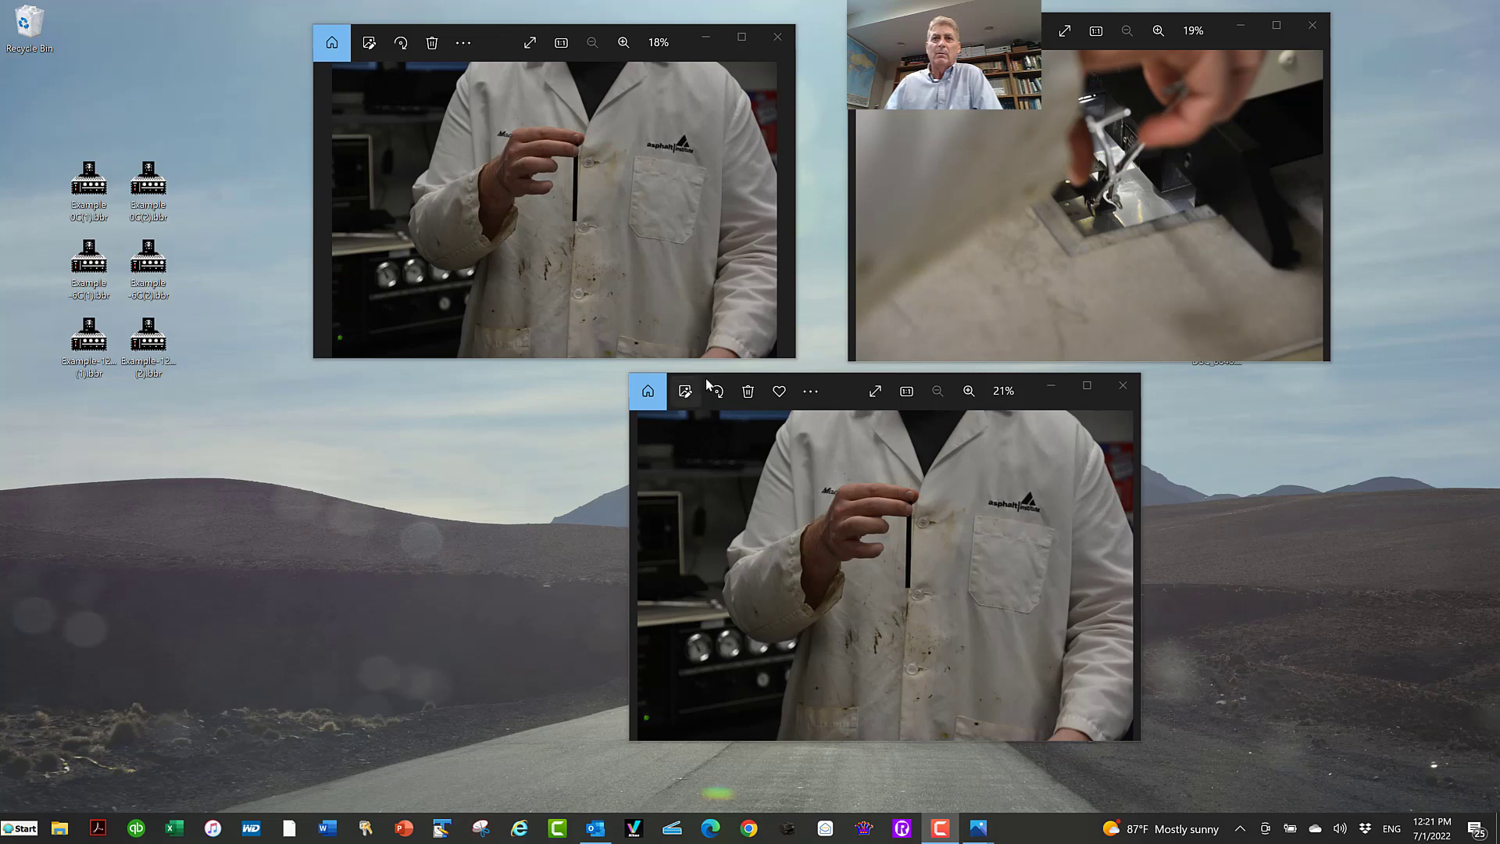
Step: Close the front lab-coat photo and open the mould-filling photo beside the relocated photo of the test fixture
{"action": "left_click", "coordinate": [701, 293]}
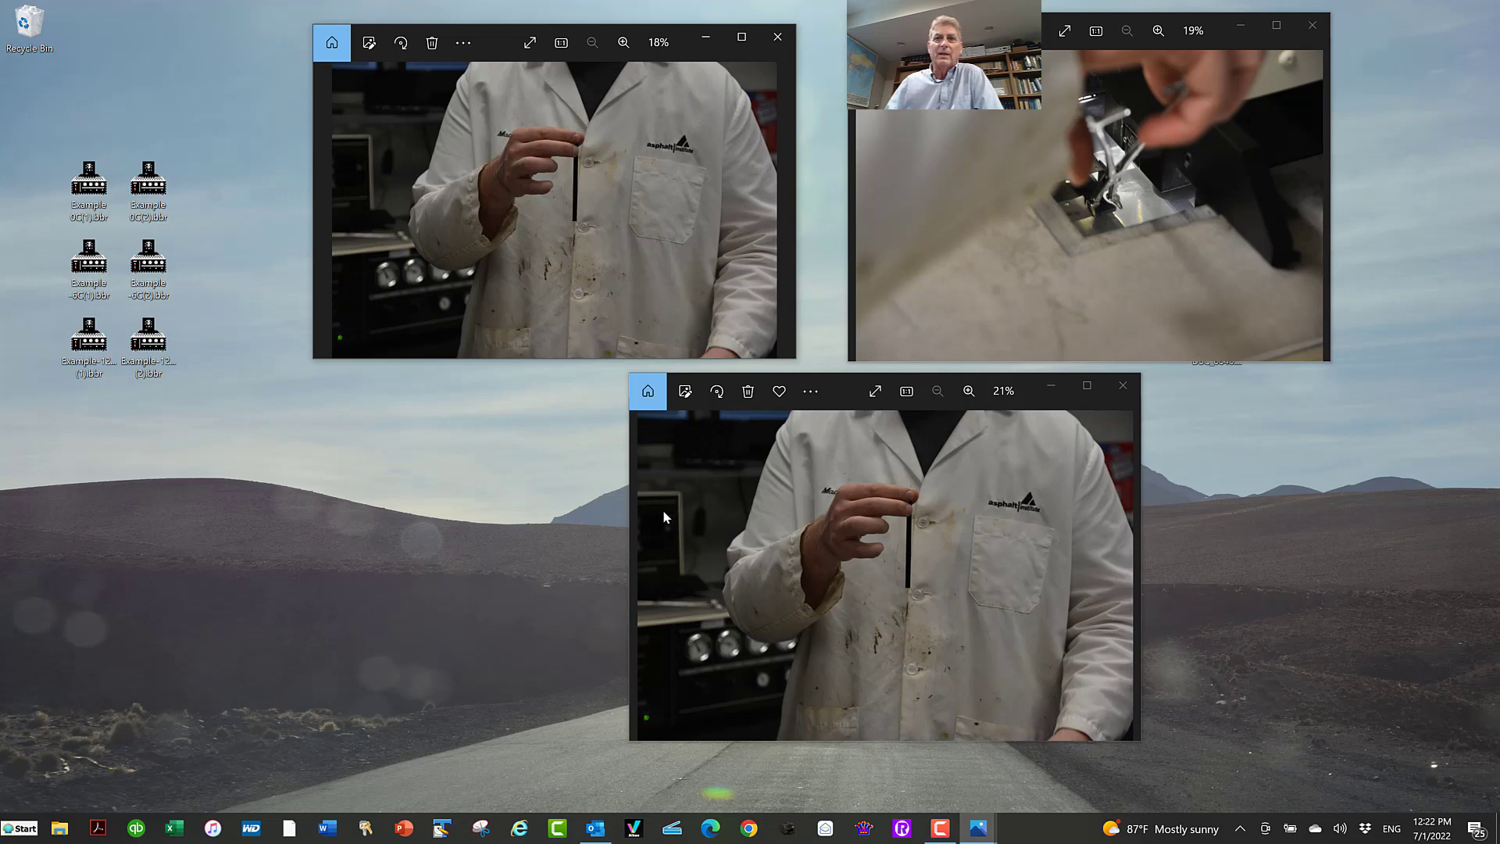
{"action": "left_click", "coordinate": [663, 555]}
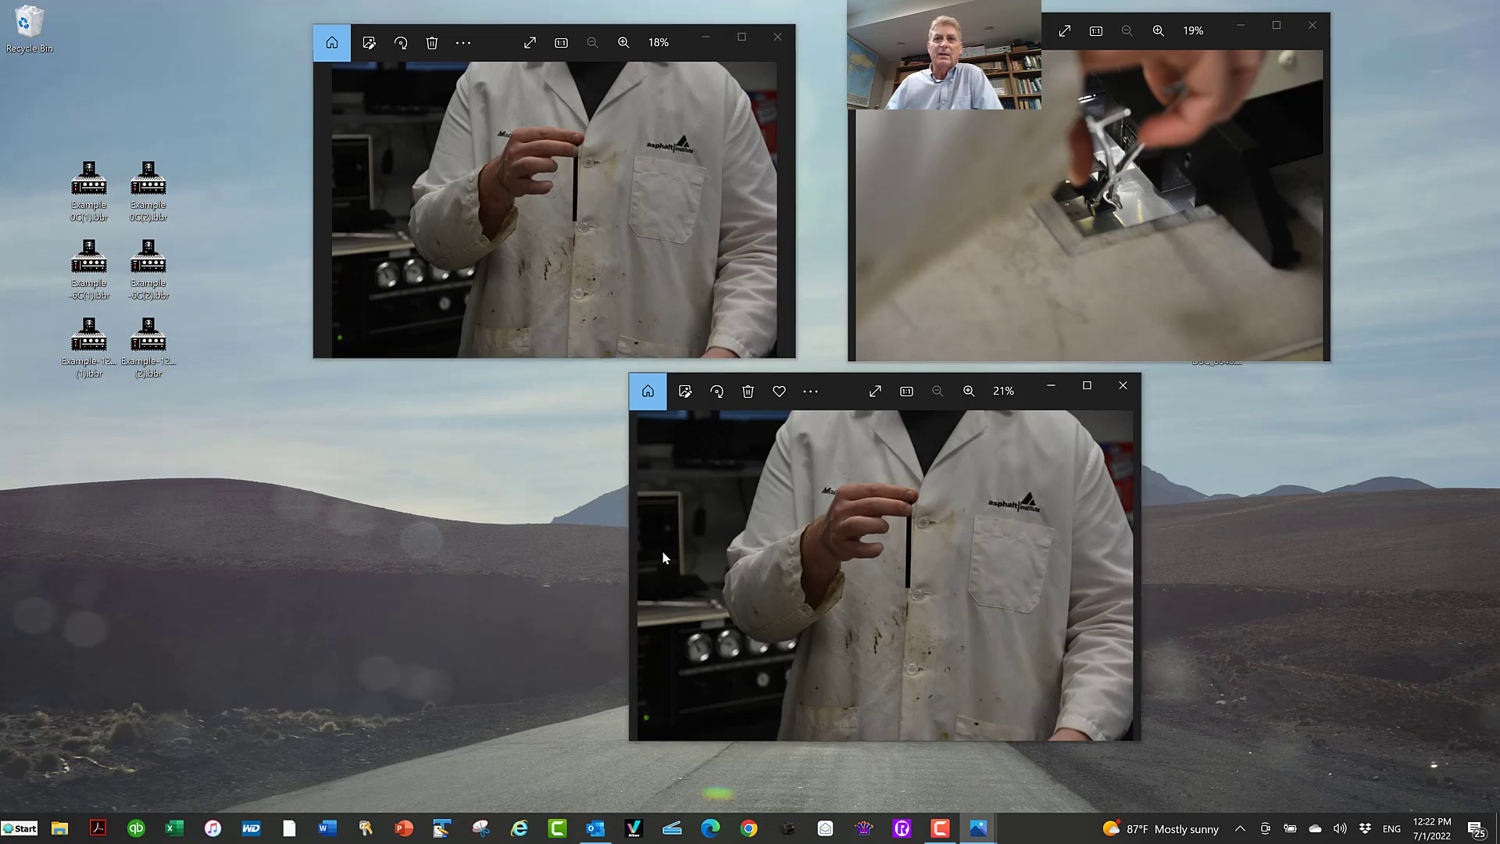
{"action": "left_click", "coordinate": [1123, 385]}
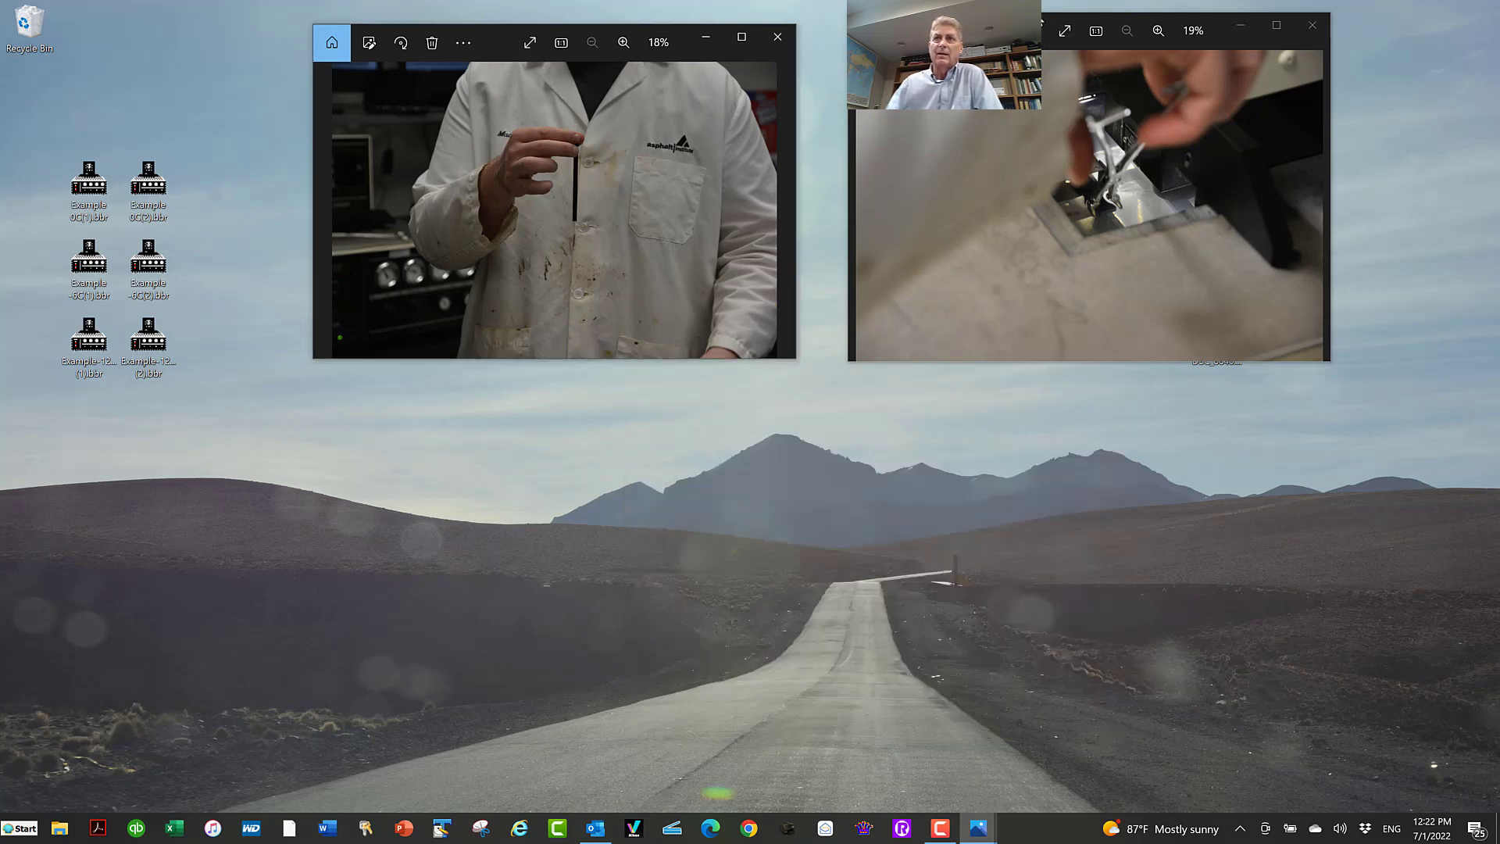
{"action": "left_click_drag", "start_coordinate": [1040, 30], "coordinate": [954, 368]}
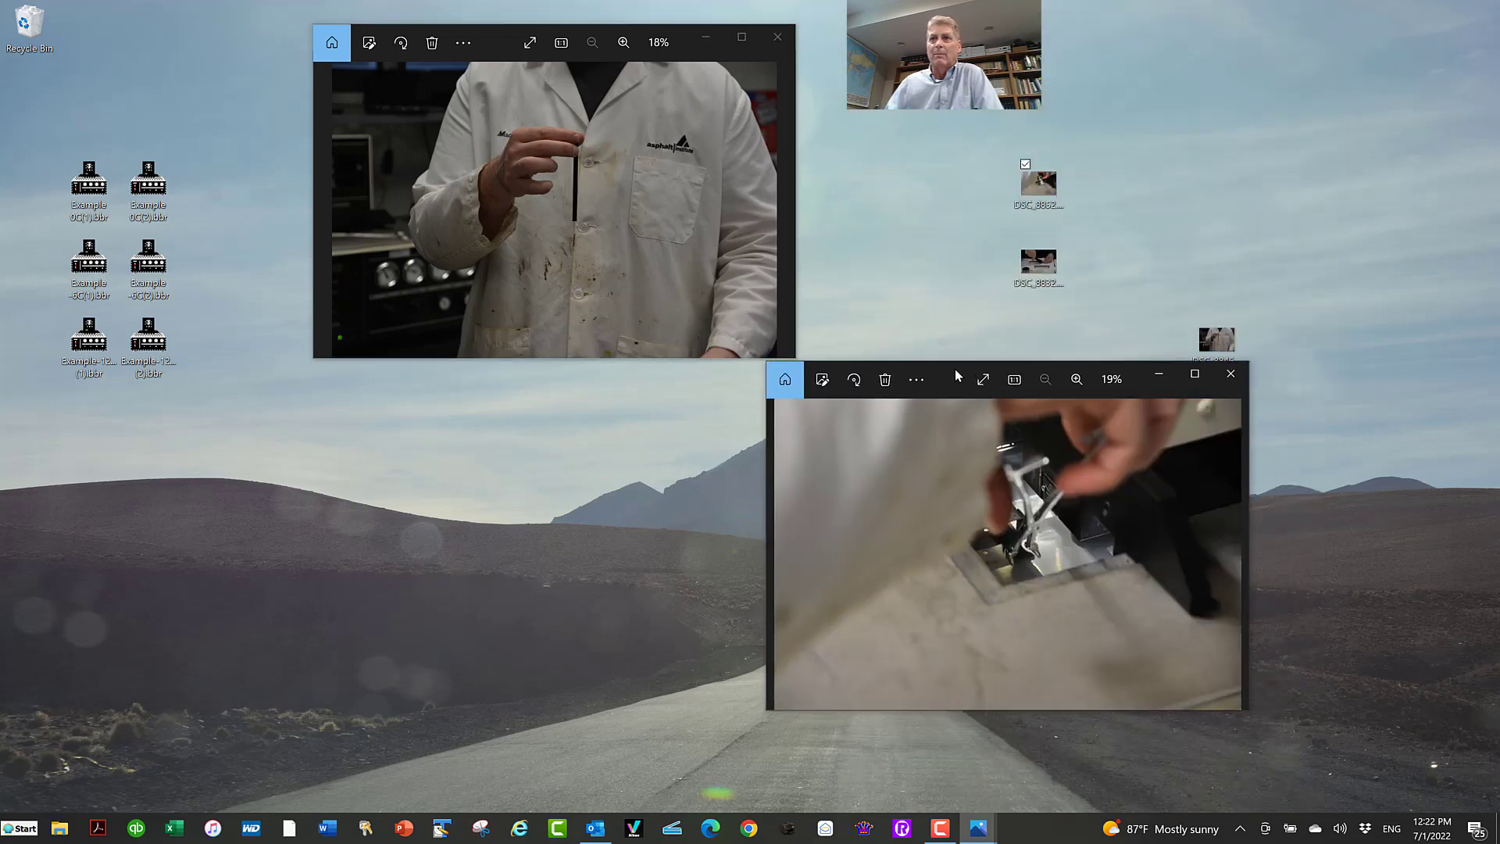
{"action": "left_click", "coordinate": [1039, 270]}
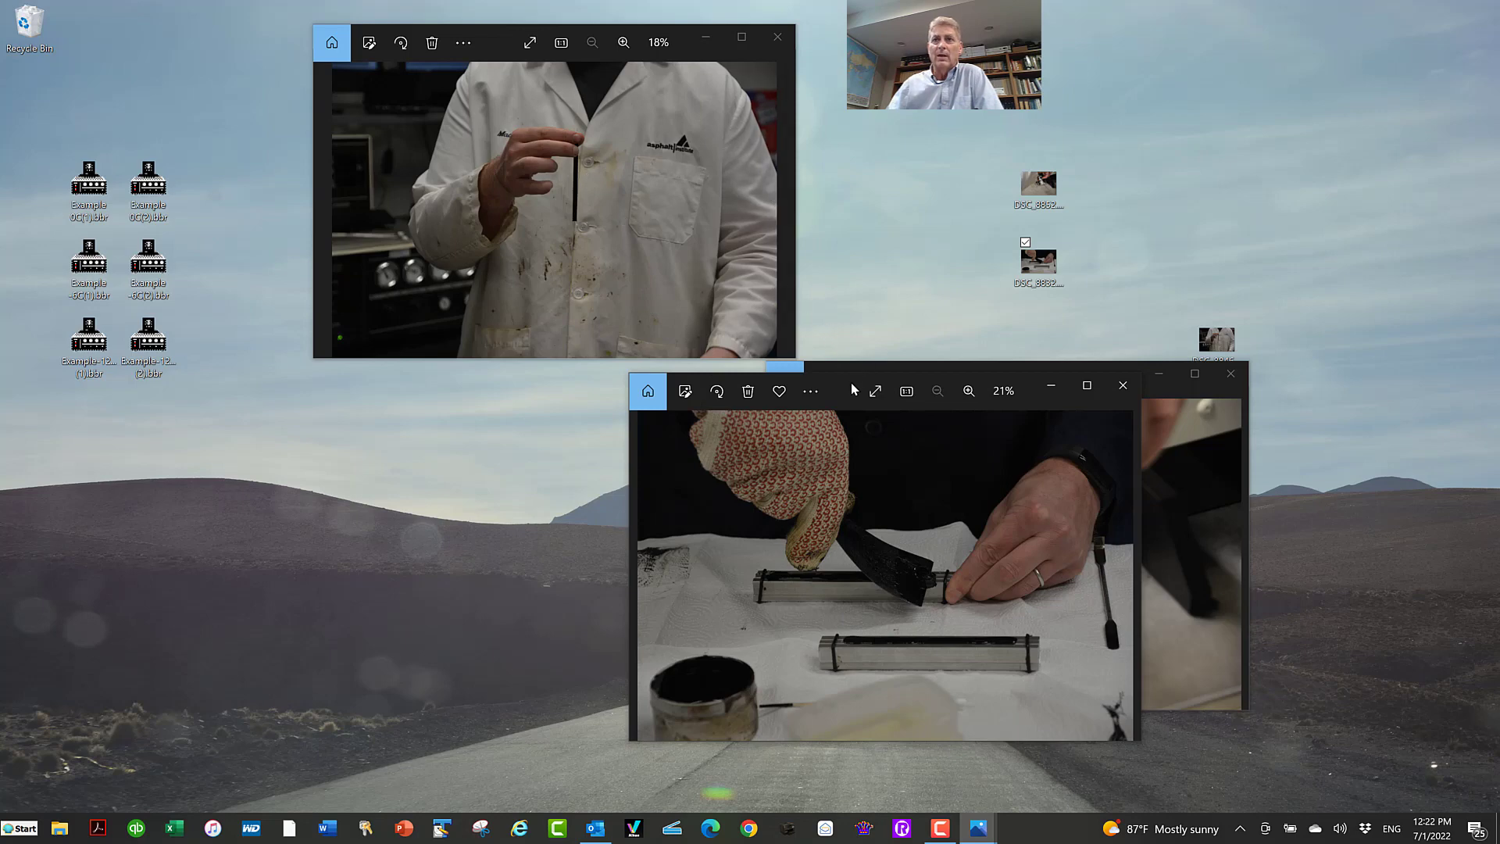
{"action": "left_click_drag", "start_coordinate": [854, 389], "coordinate": [526, 410]}
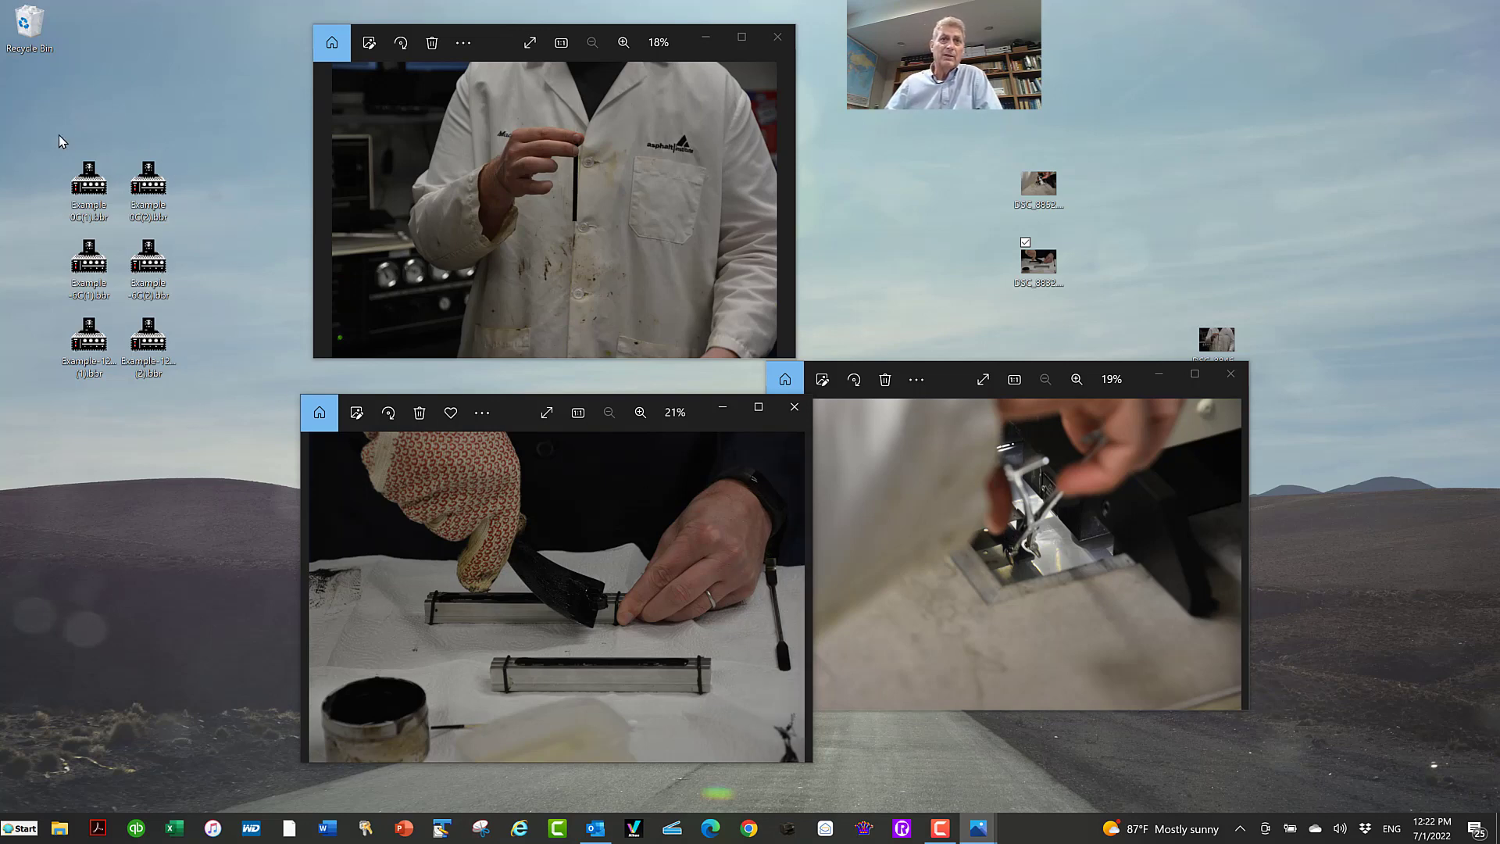
Step: Close all three remaining photo windows to clear the desktop
{"action": "left_click", "coordinate": [778, 37]}
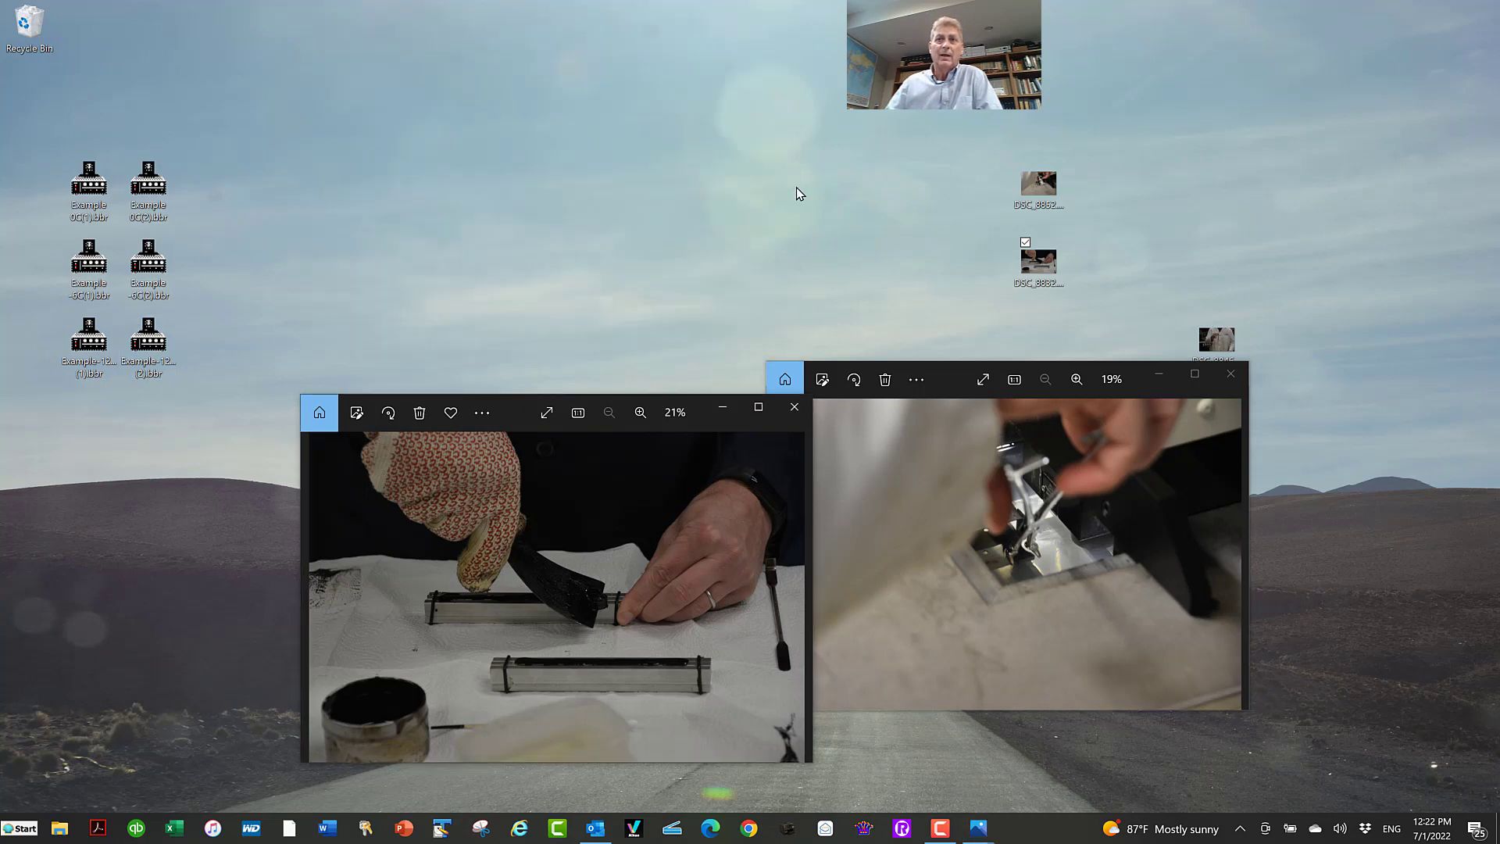
{"action": "left_click", "coordinate": [795, 407]}
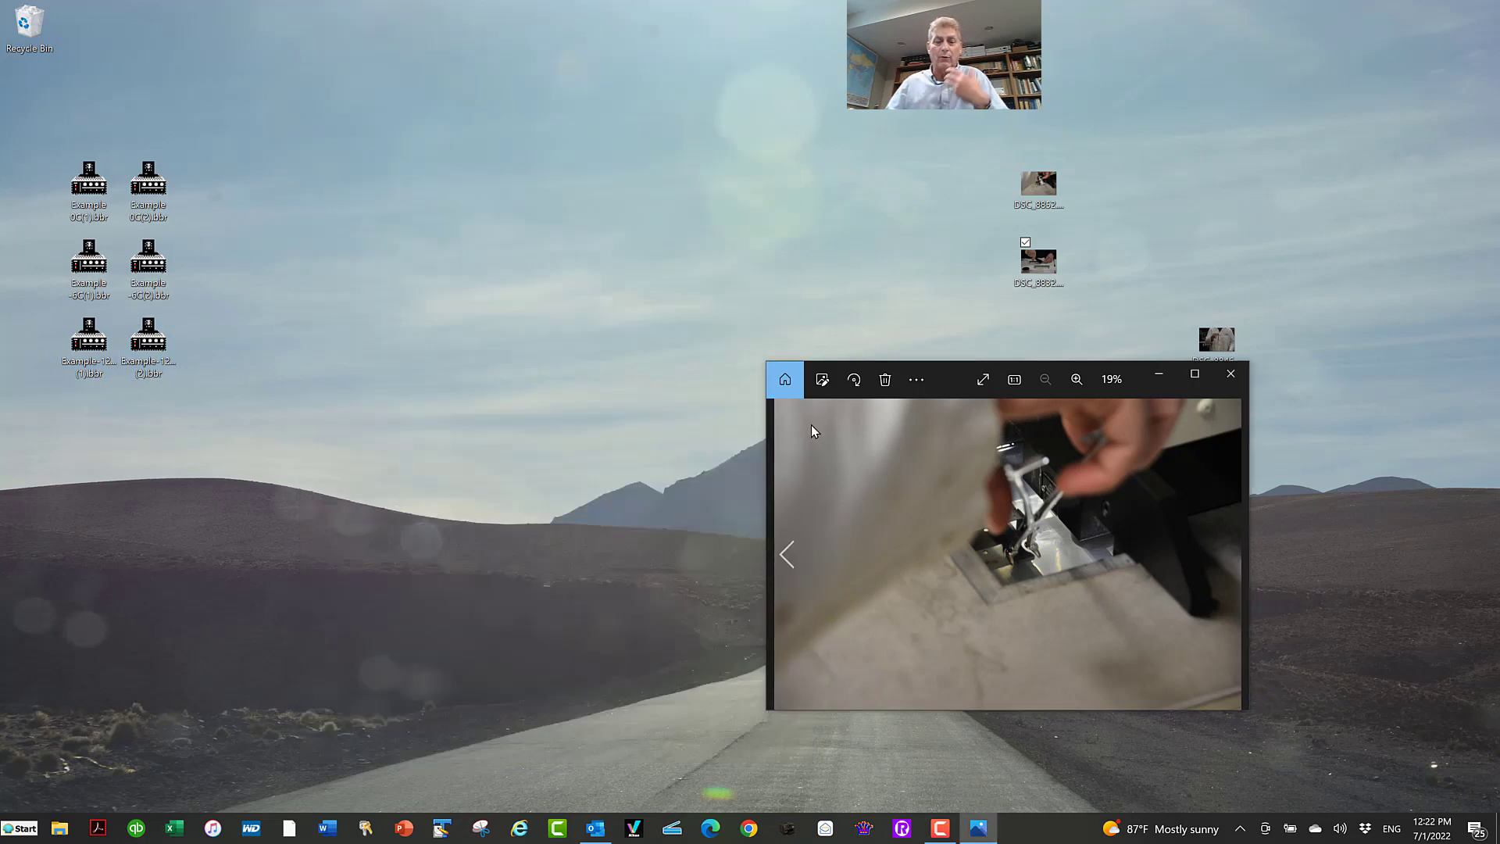
{"action": "left_click", "coordinate": [1234, 381]}
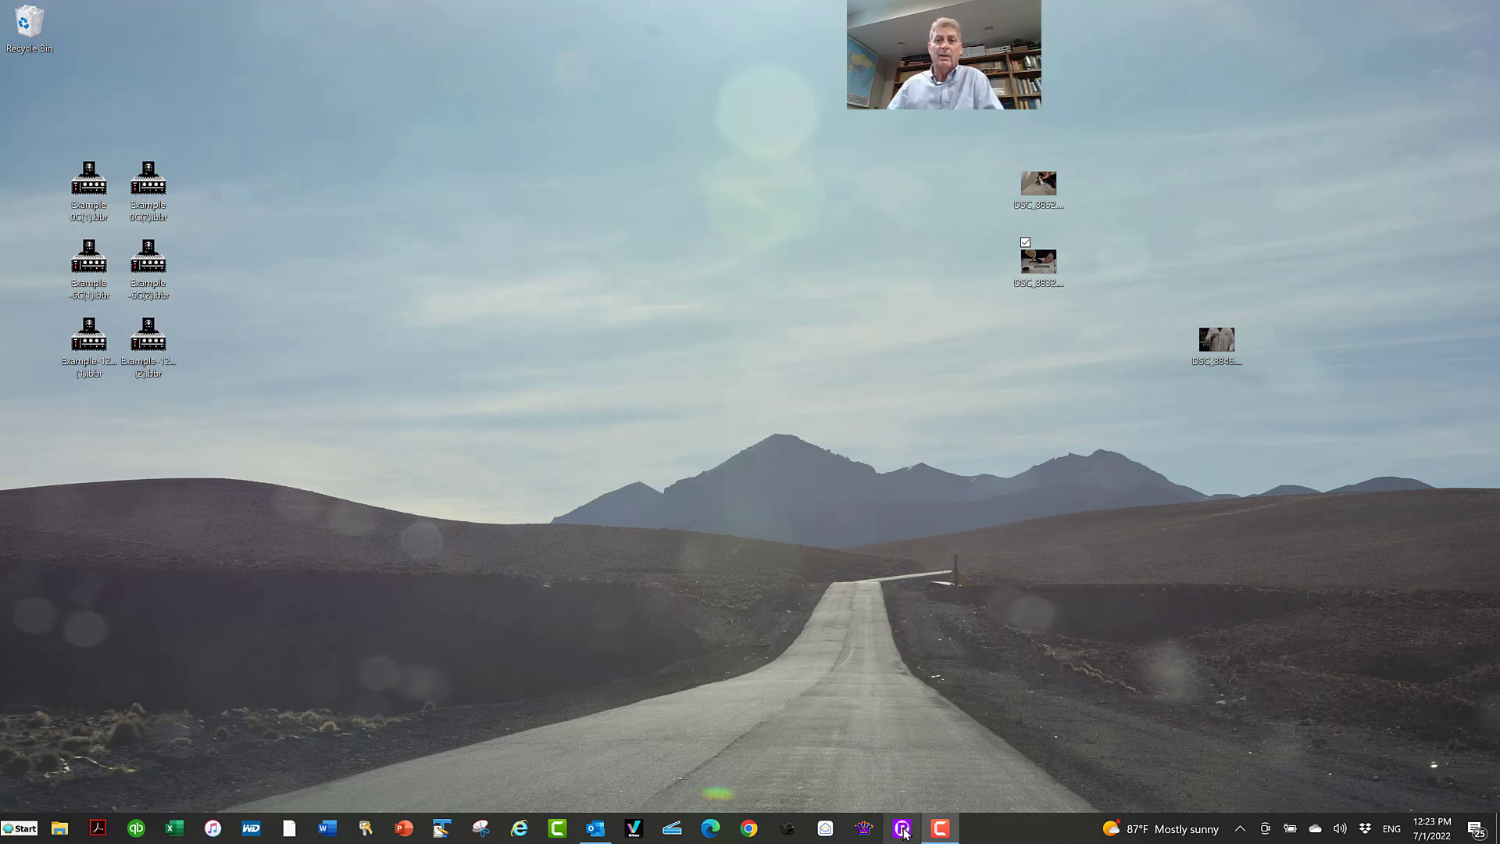
Step: Open the Example-12C#2 (2).bbr test report in BBRw, dismissing the warnings and cancelling the instrument setup
{"action": "double_click", "coordinate": [159, 351]}
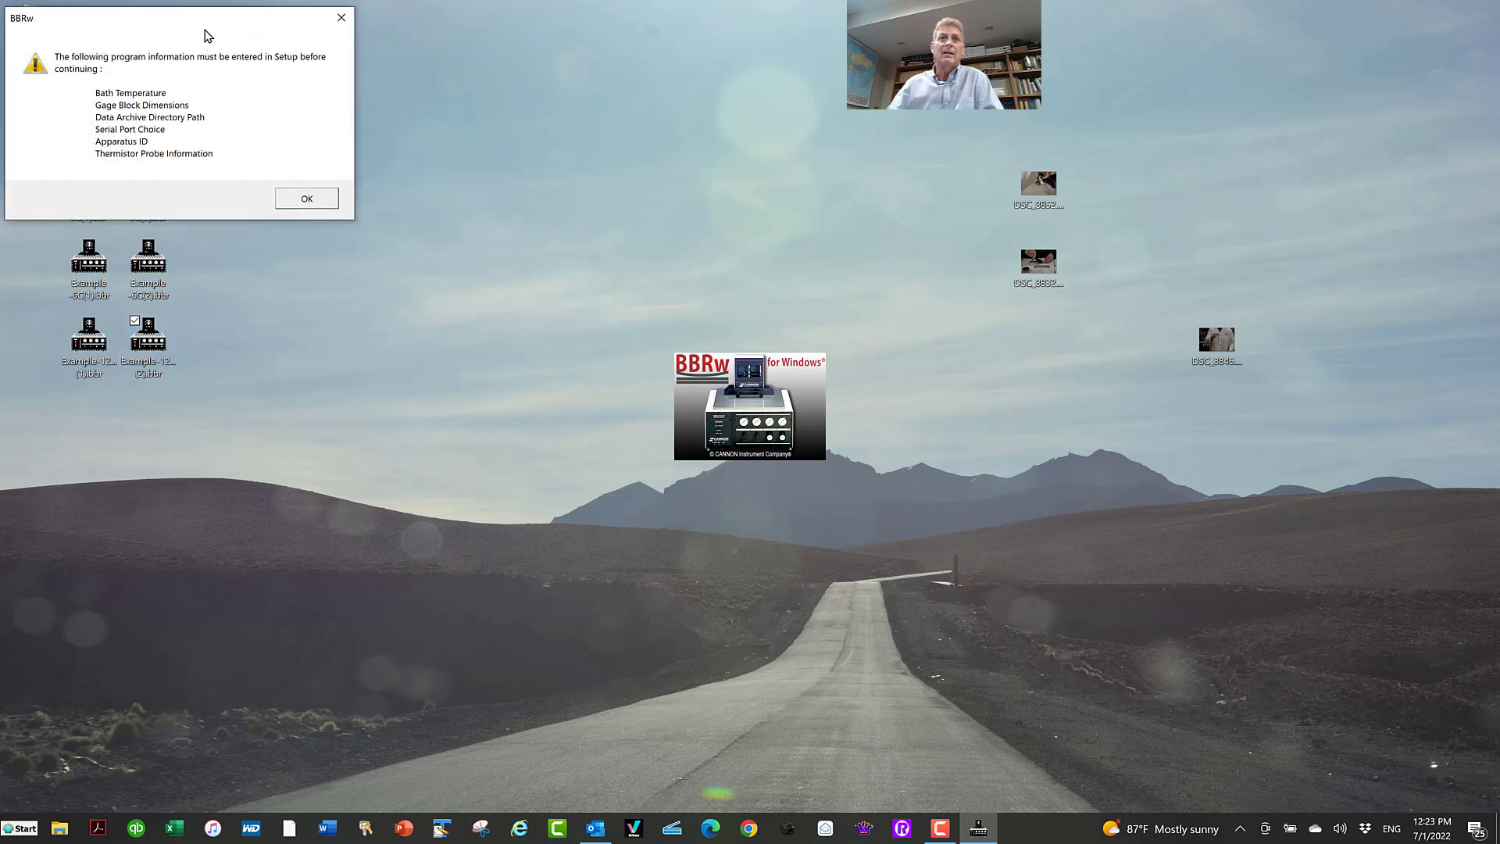
{"action": "left_click", "coordinate": [304, 198]}
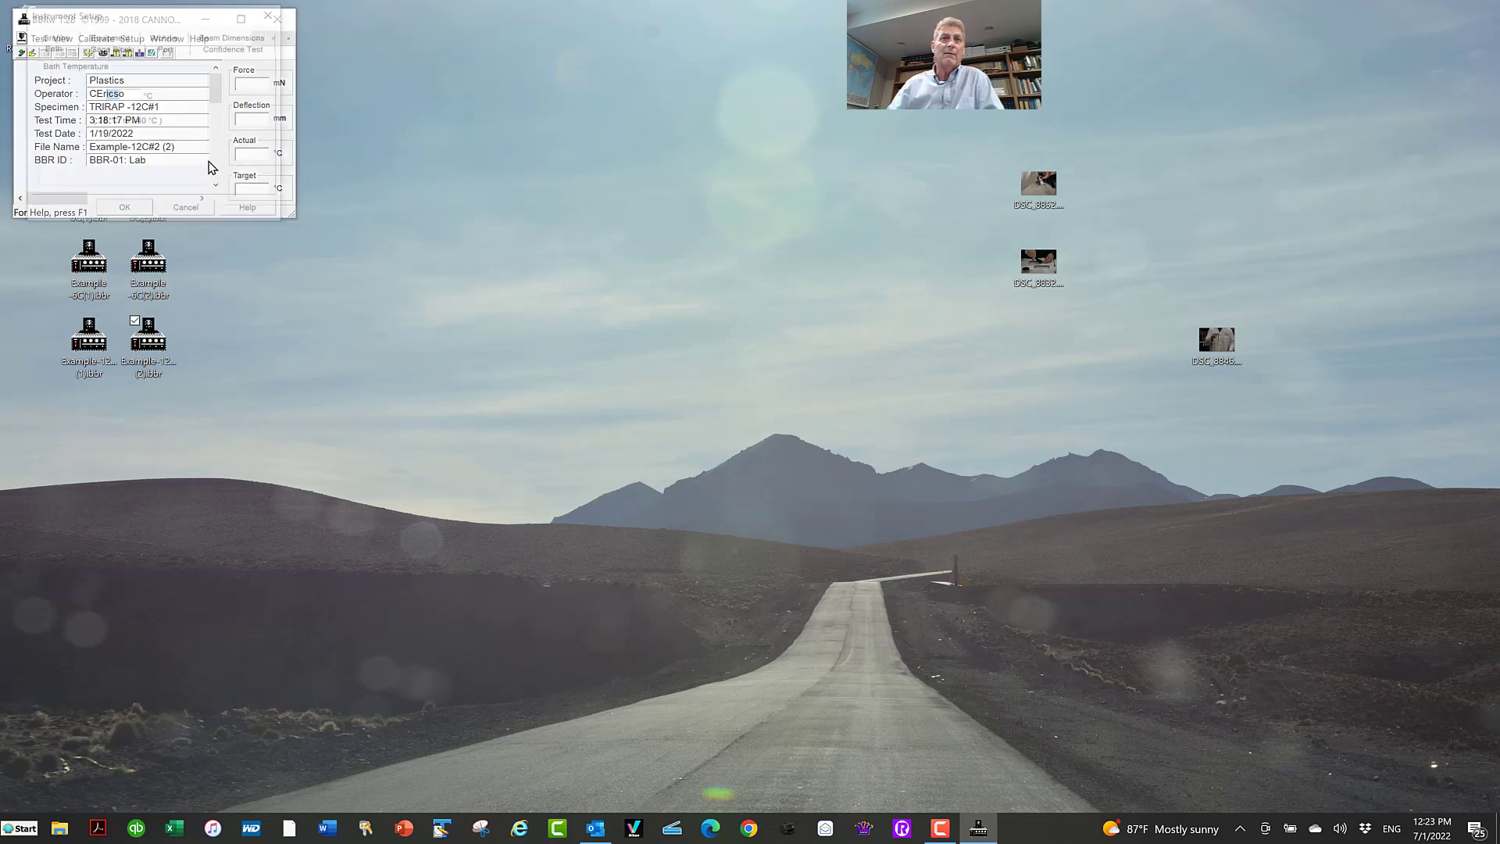
{"action": "left_click_drag", "start_coordinate": [165, 22], "coordinate": [305, 99]}
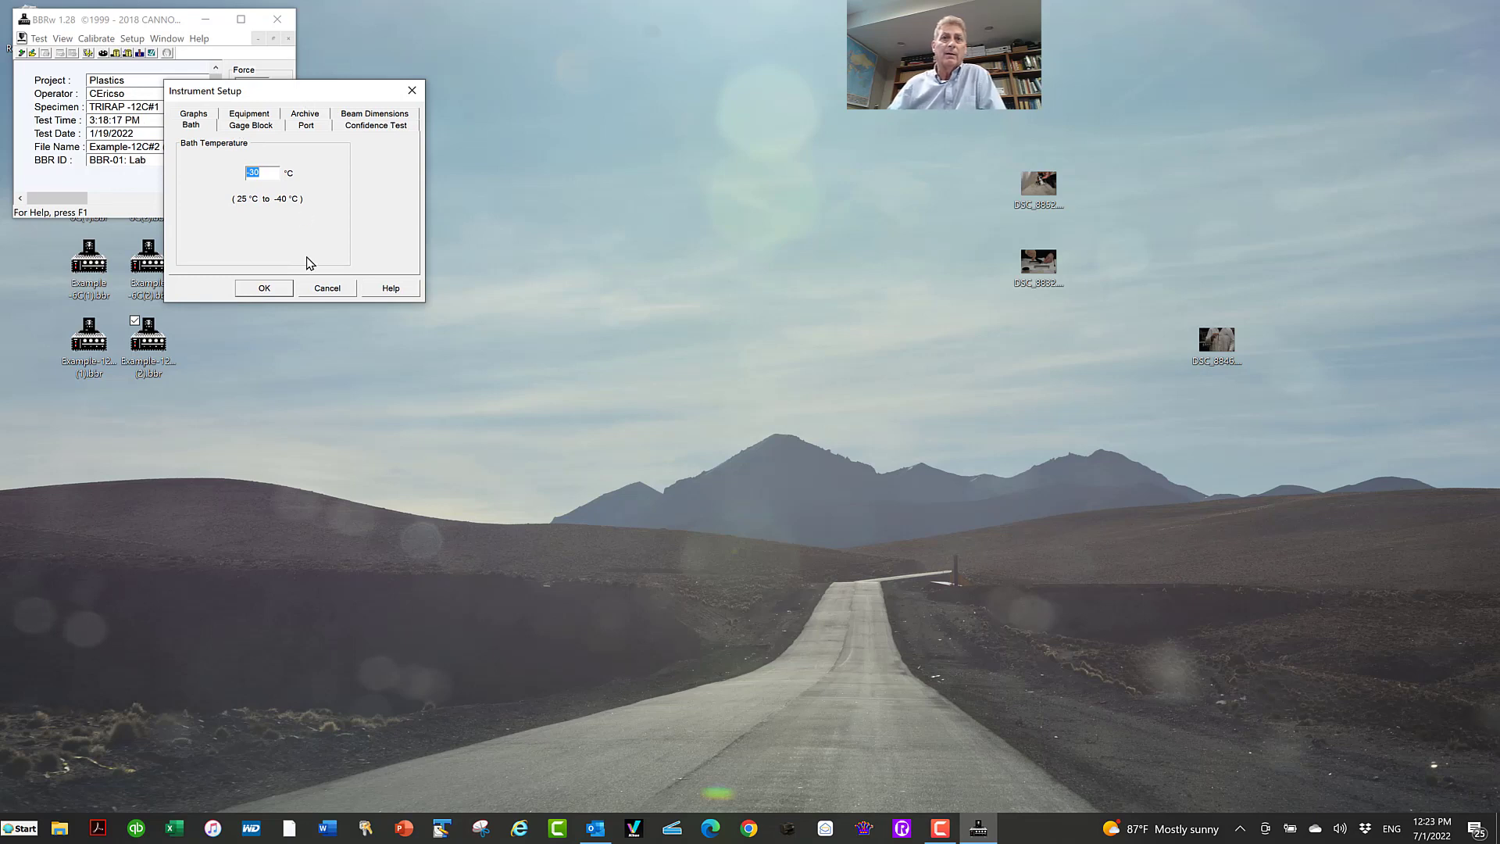
{"action": "left_click", "coordinate": [280, 292]}
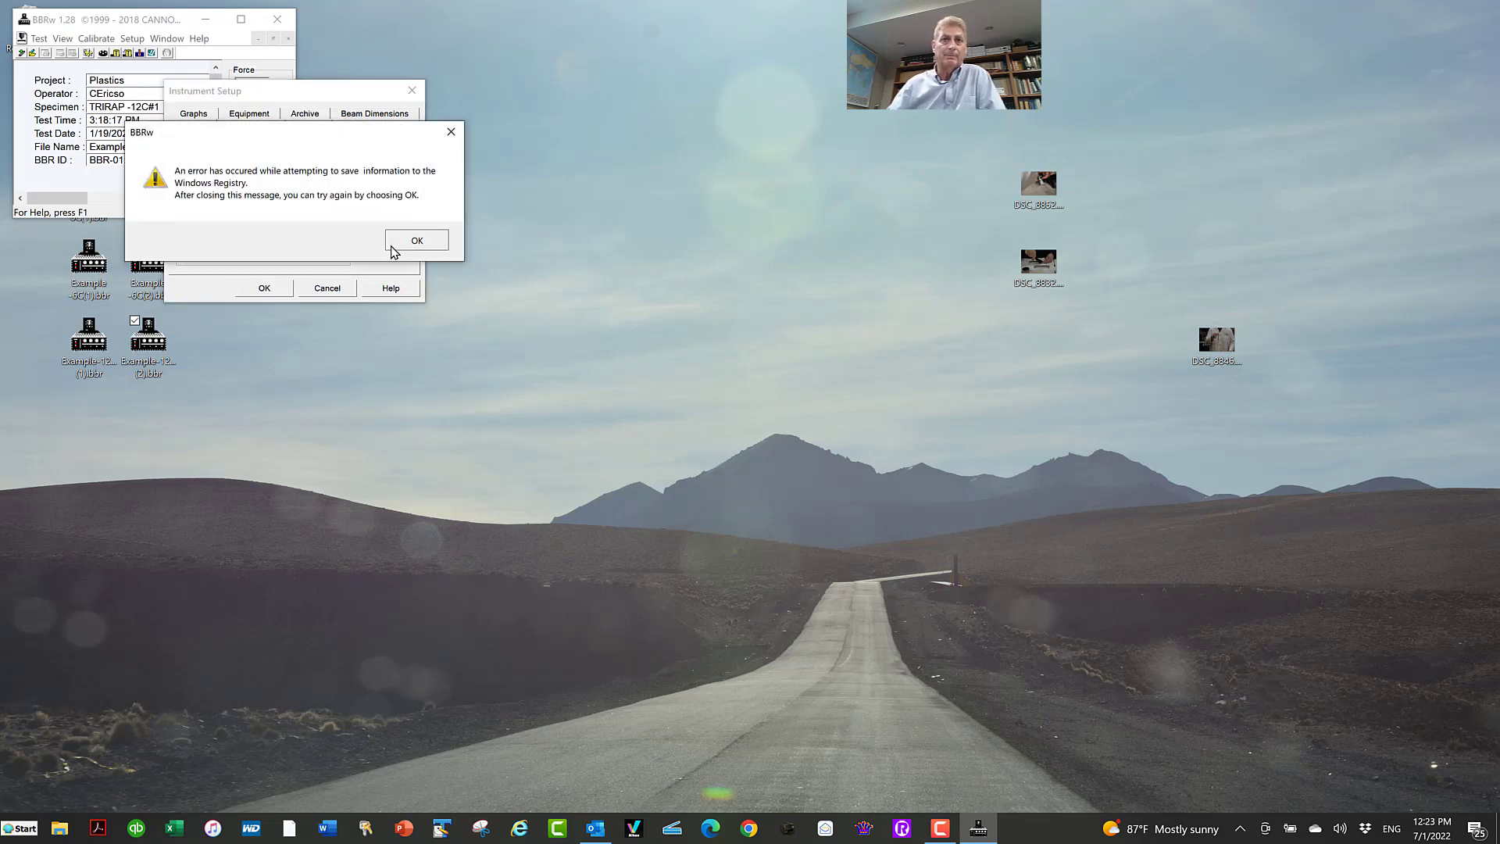
{"action": "left_click", "coordinate": [416, 240]}
{"action": "left_click", "coordinate": [321, 288]}
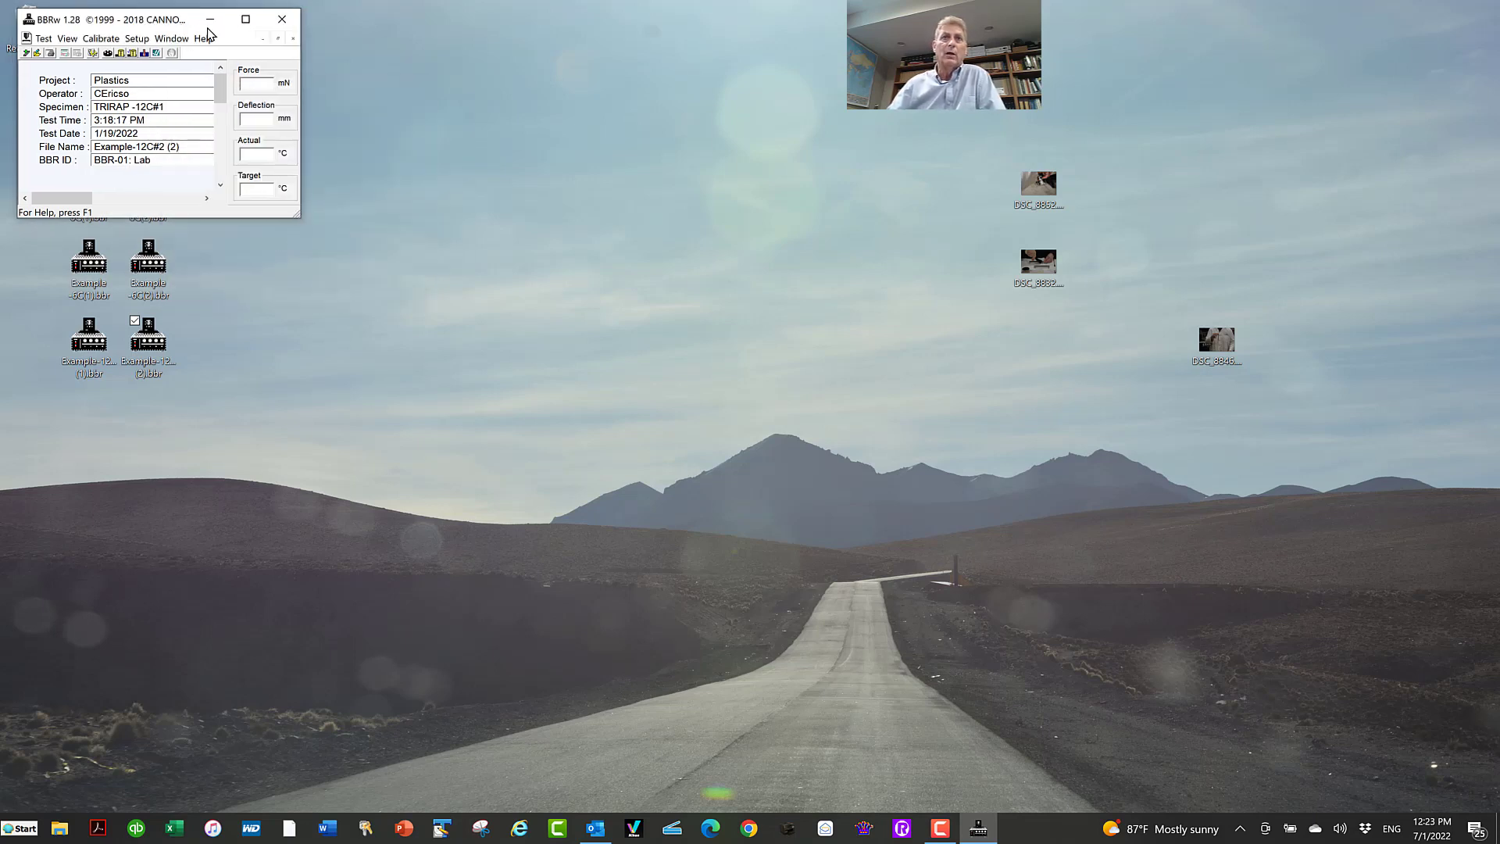
Step: Batch export all six Example .bbr test files on the desktop as comma separated values and close BBRw
{"action": "left_click_drag", "start_coordinate": [156, 19], "coordinate": [463, 155]}
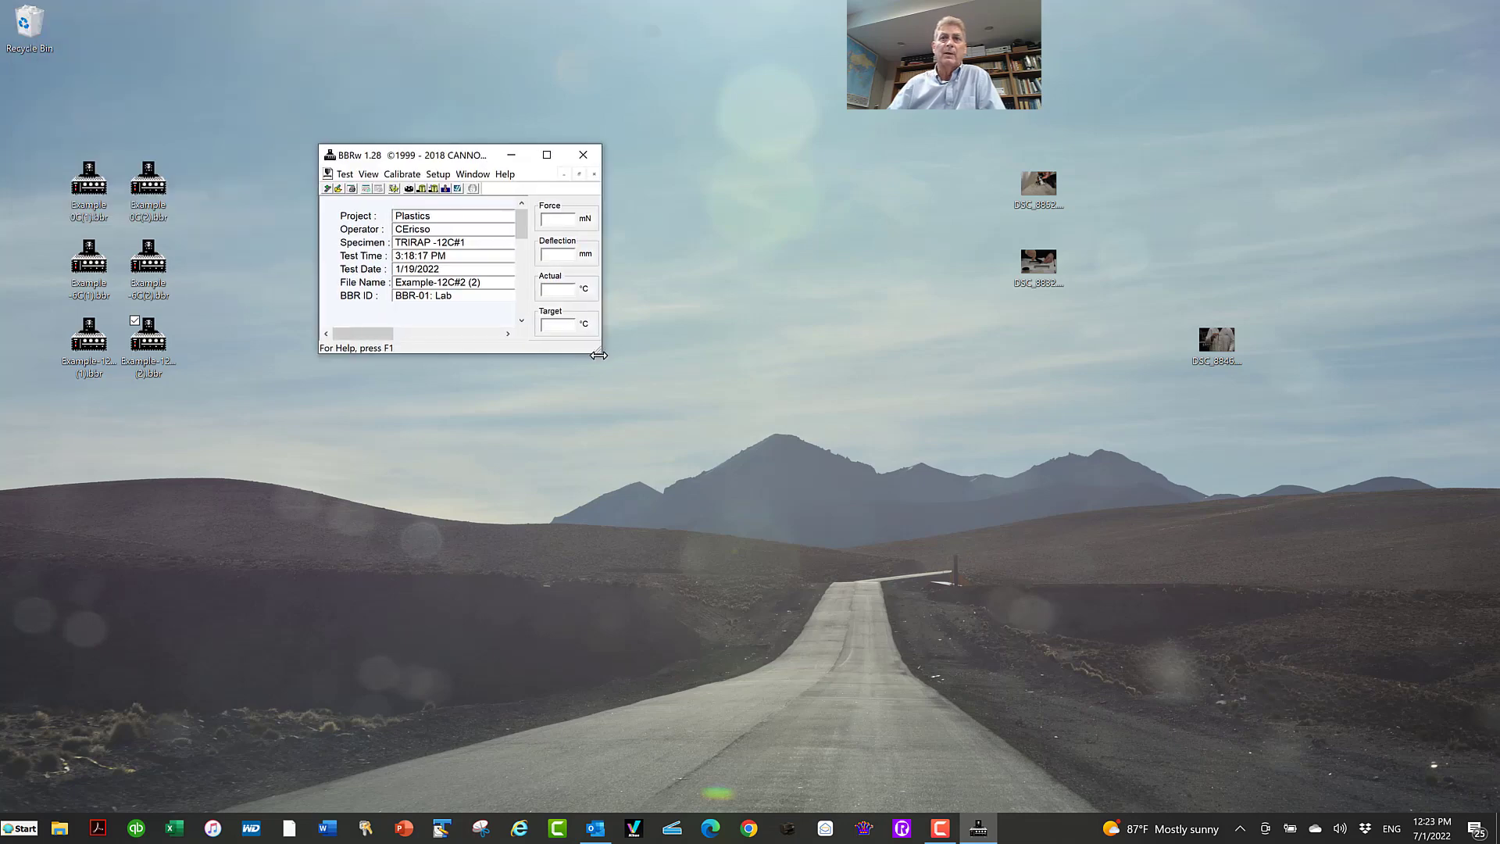
{"action": "left_click_drag", "start_coordinate": [599, 355], "coordinate": [808, 535]}
{"action": "left_click", "coordinate": [345, 174]}
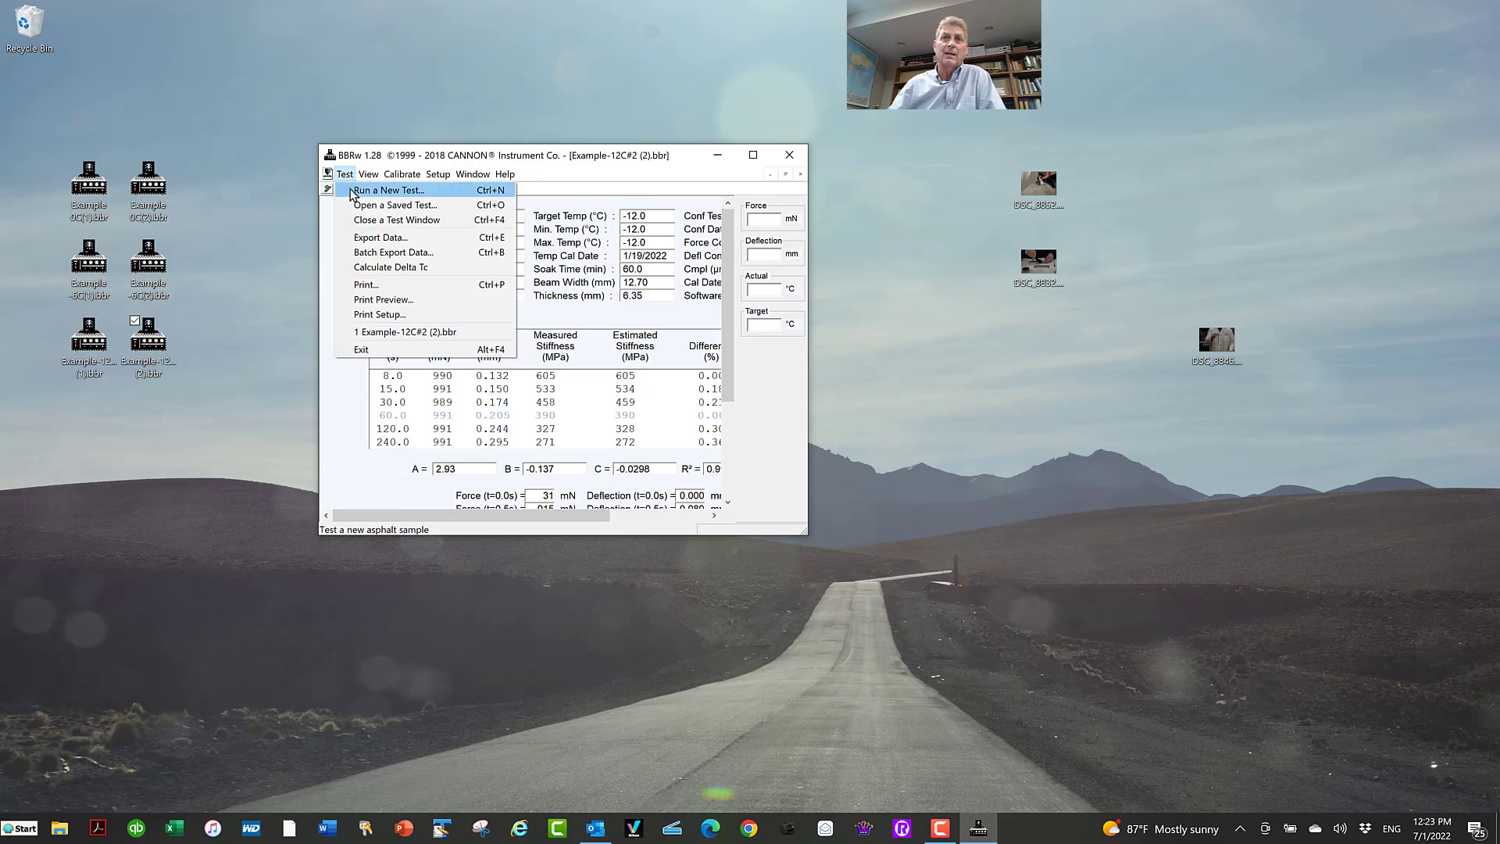
{"action": "left_click", "coordinate": [394, 252]}
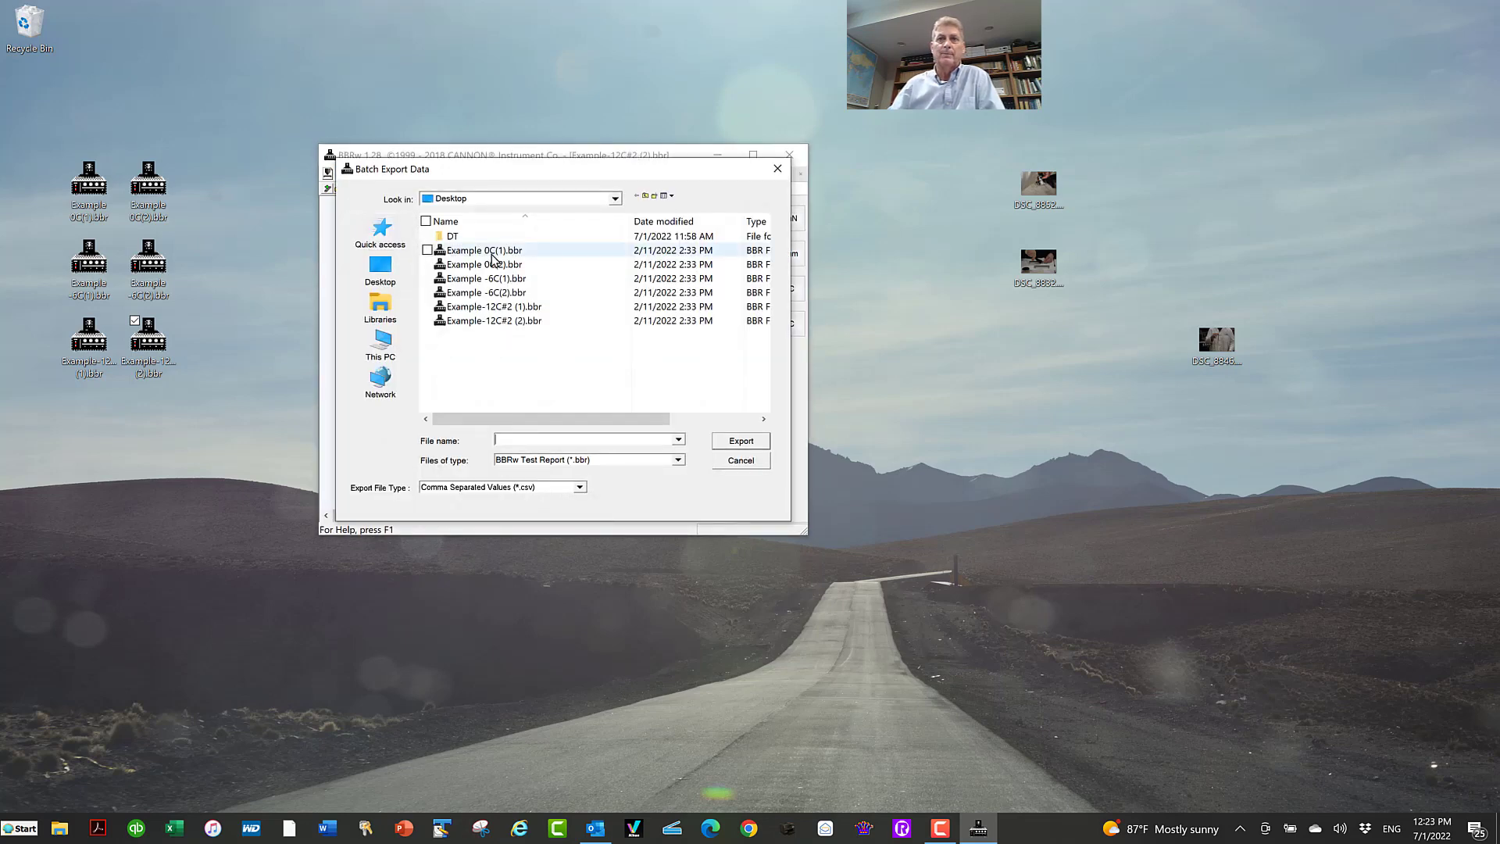
{"action": "left_click", "coordinate": [492, 251]}
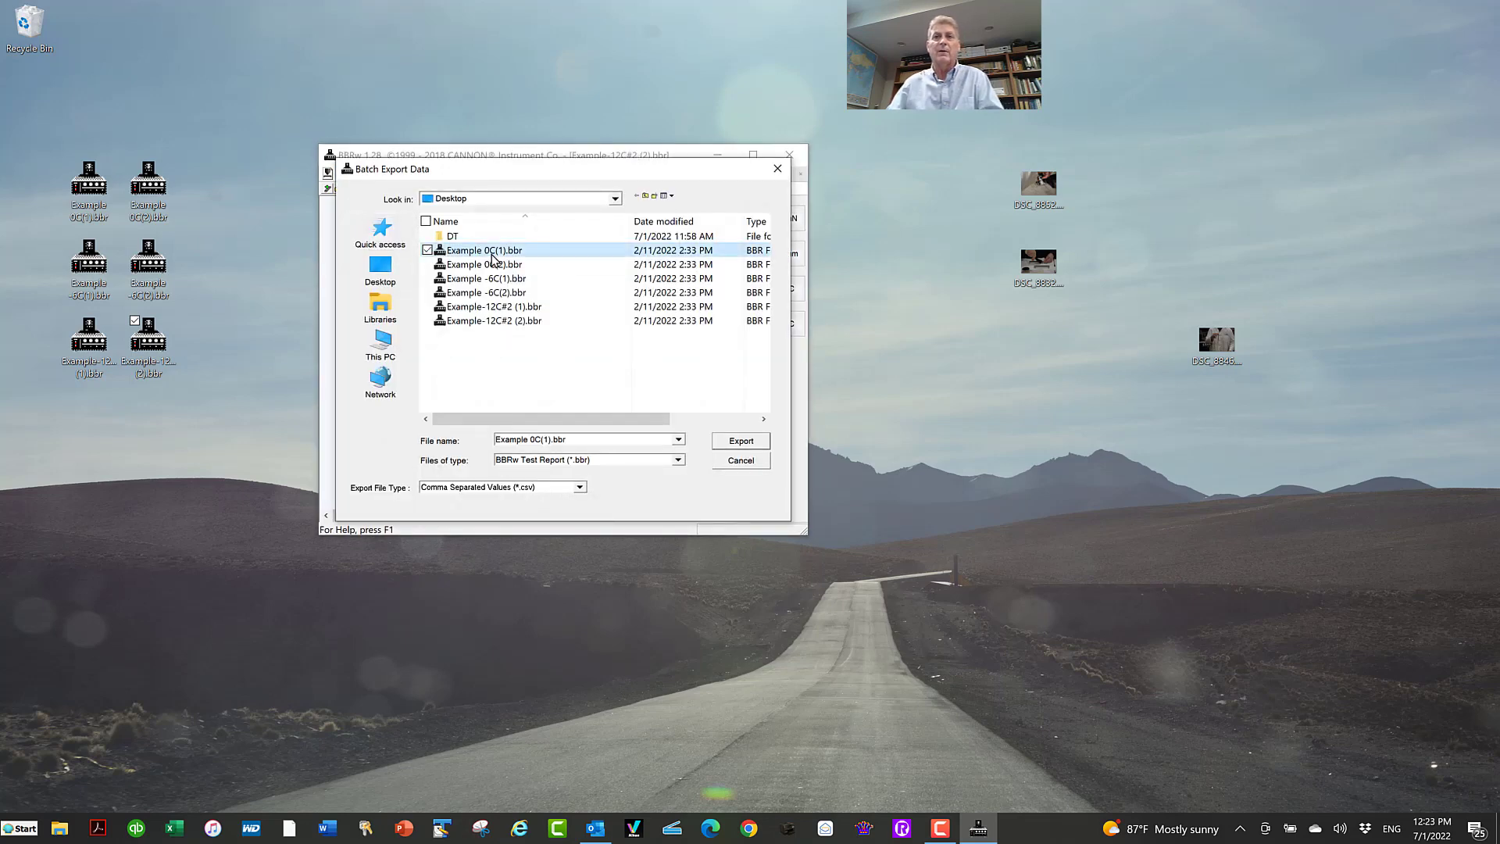
{"action": "left_click", "coordinate": [501, 322], "text": "shift"}
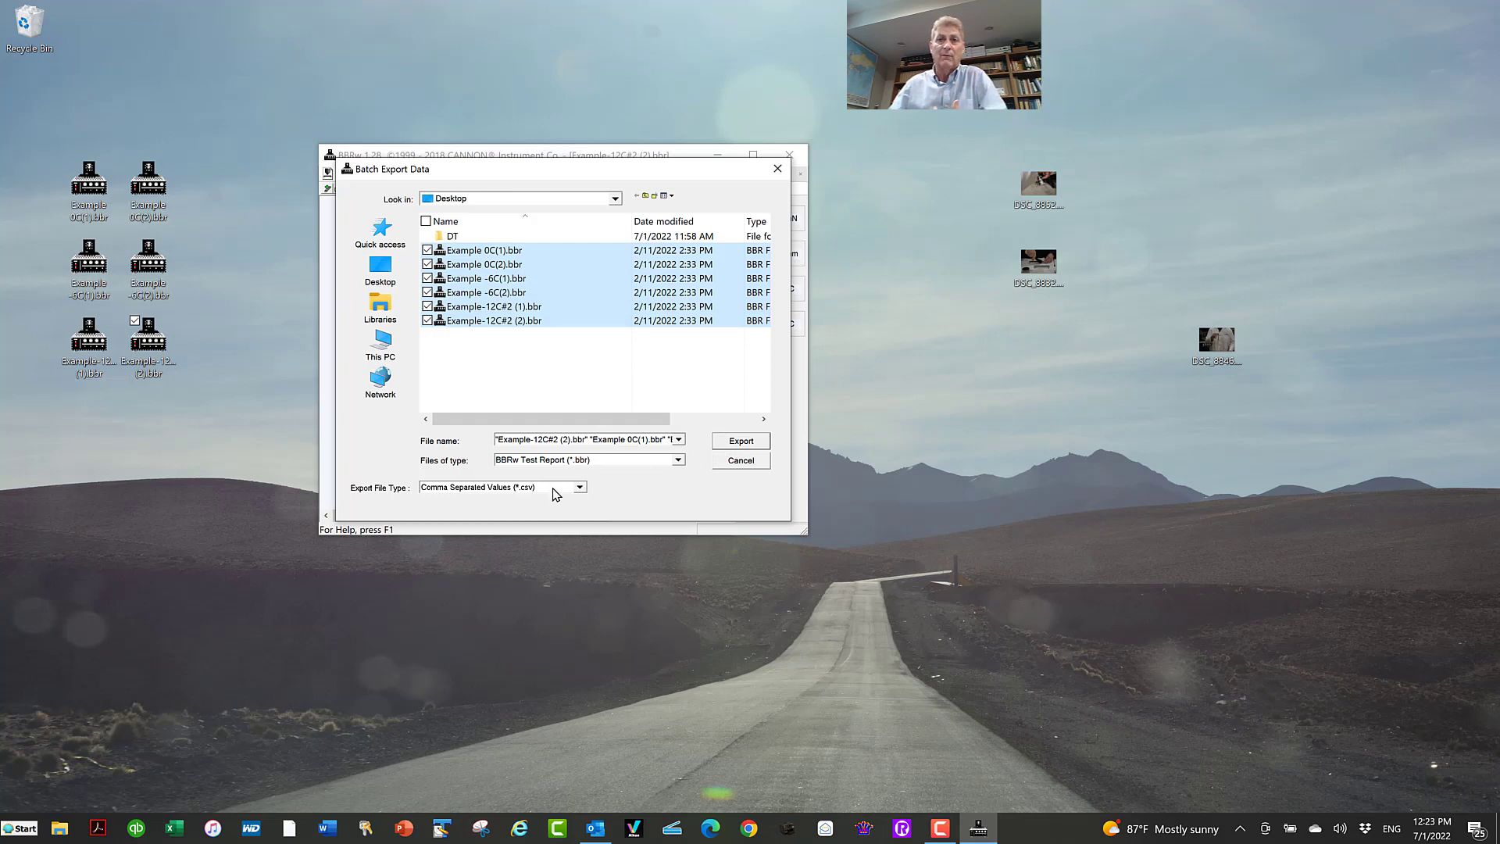
{"action": "left_click", "coordinate": [741, 441]}
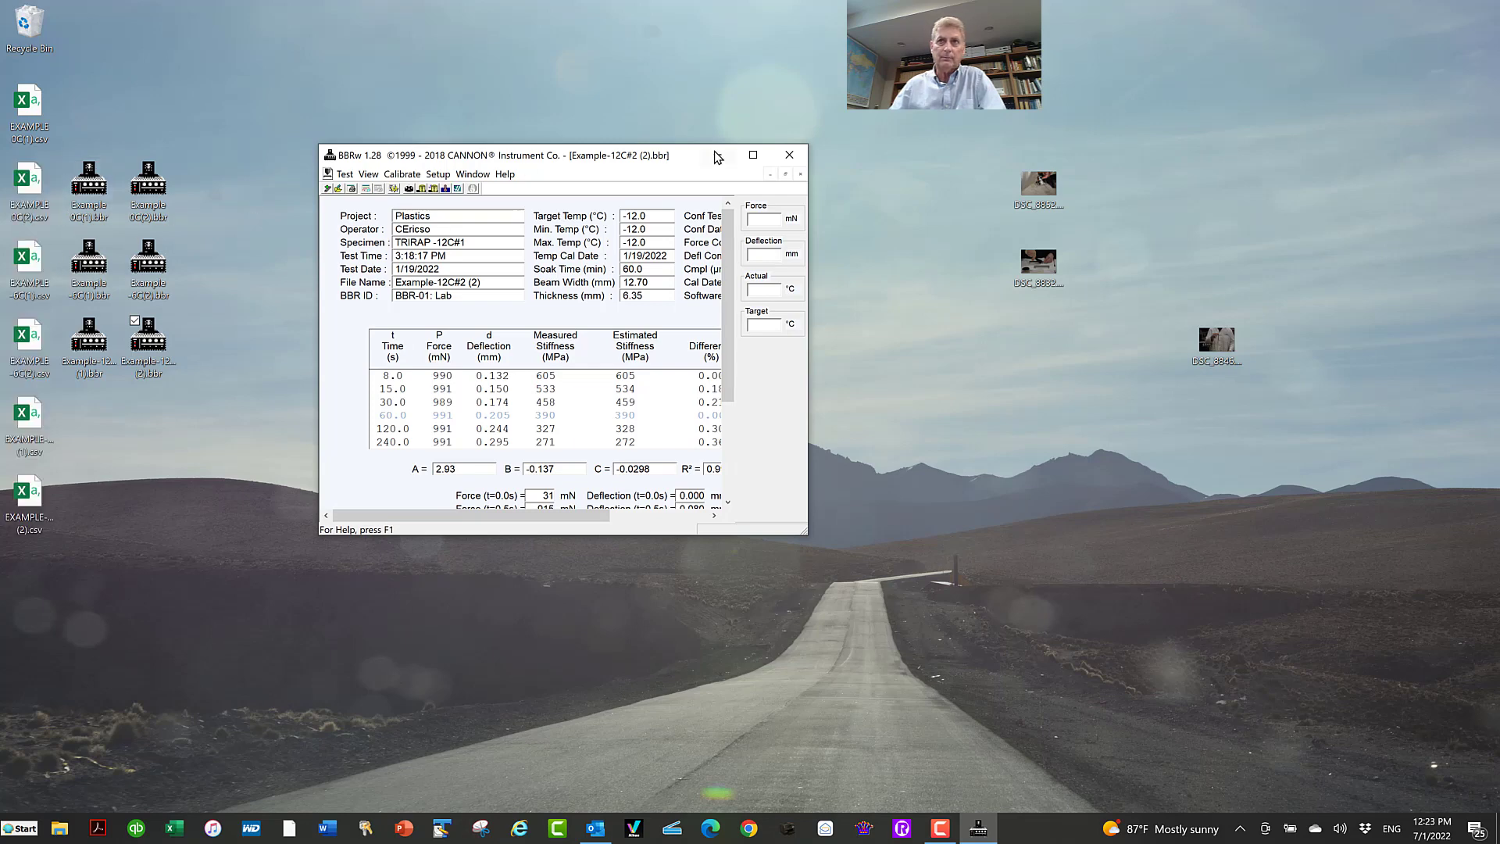
{"action": "left_click", "coordinate": [787, 160]}
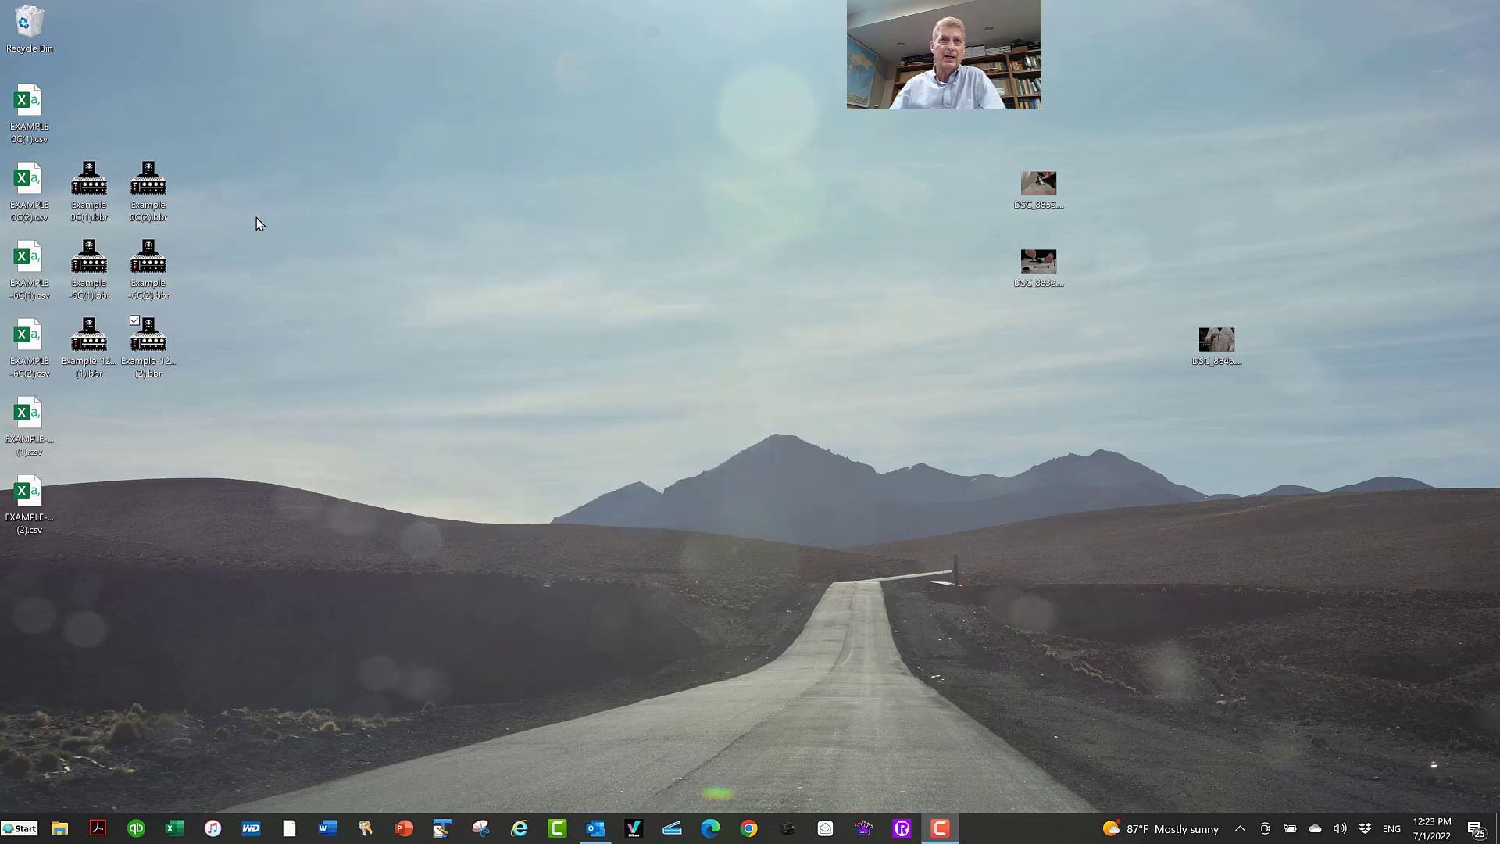
Step: Open EXAMPLE 0C(1).csv in Excel and insert a markers-only scatter chart of force against time from A12:B511
{"action": "left_click", "coordinate": [32, 121]}
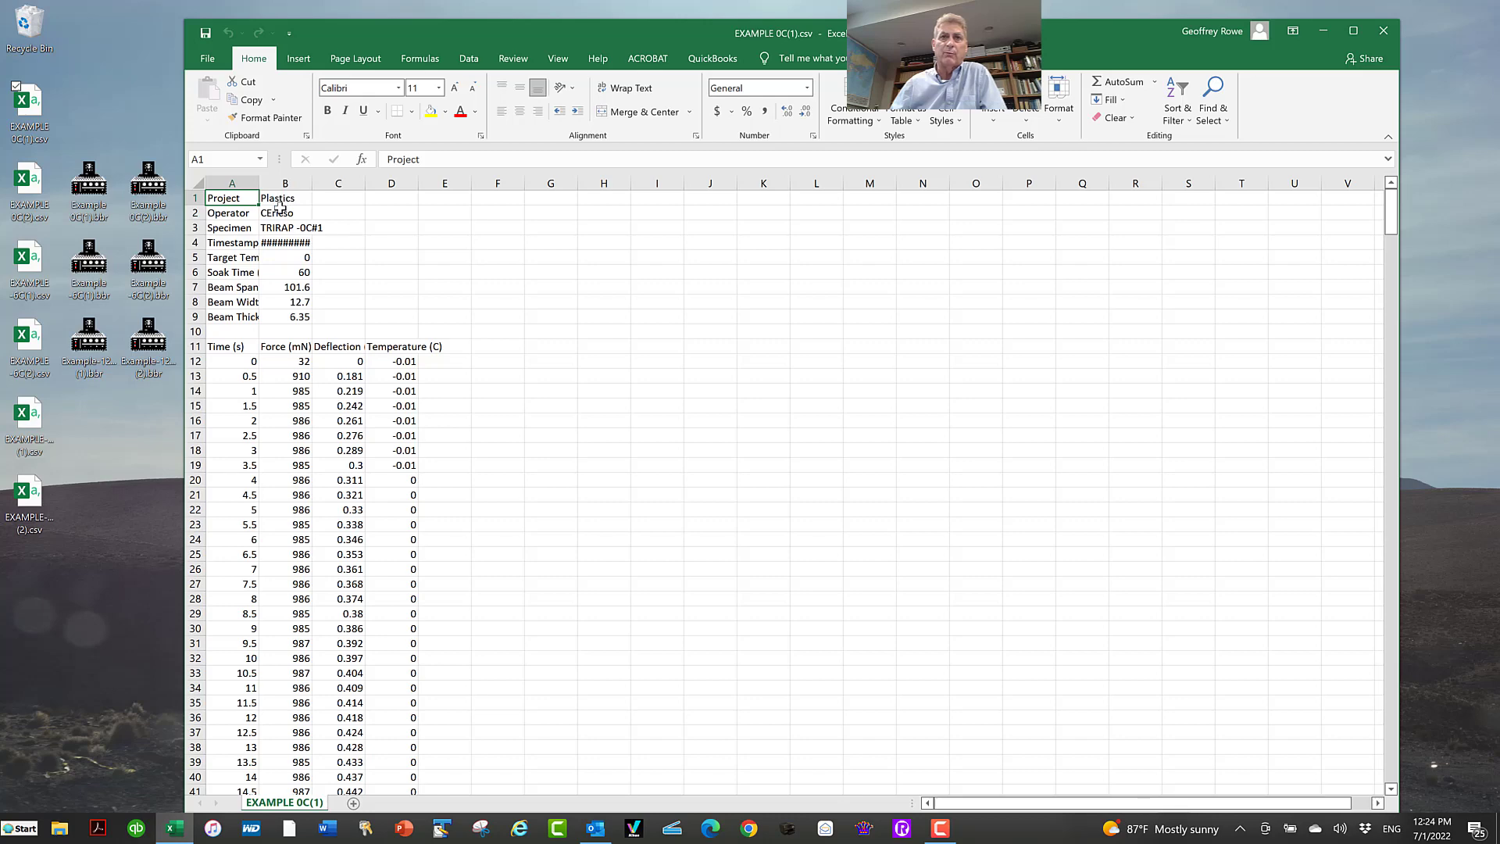
{"action": "left_click", "coordinate": [250, 357]}
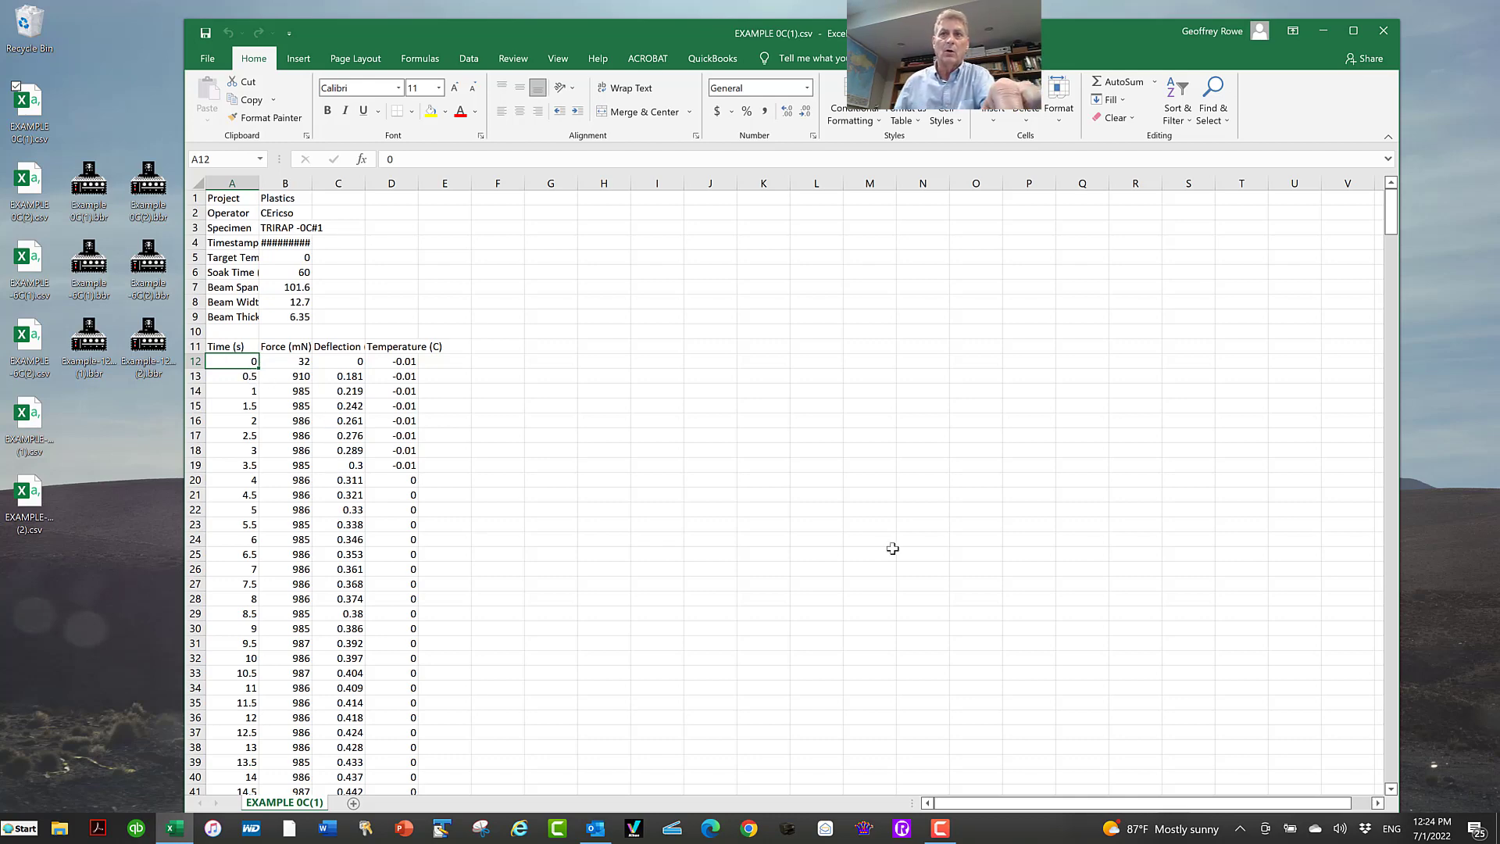
{"action": "left_click_drag", "start_coordinate": [1395, 219], "coordinate": [1391, 378]}
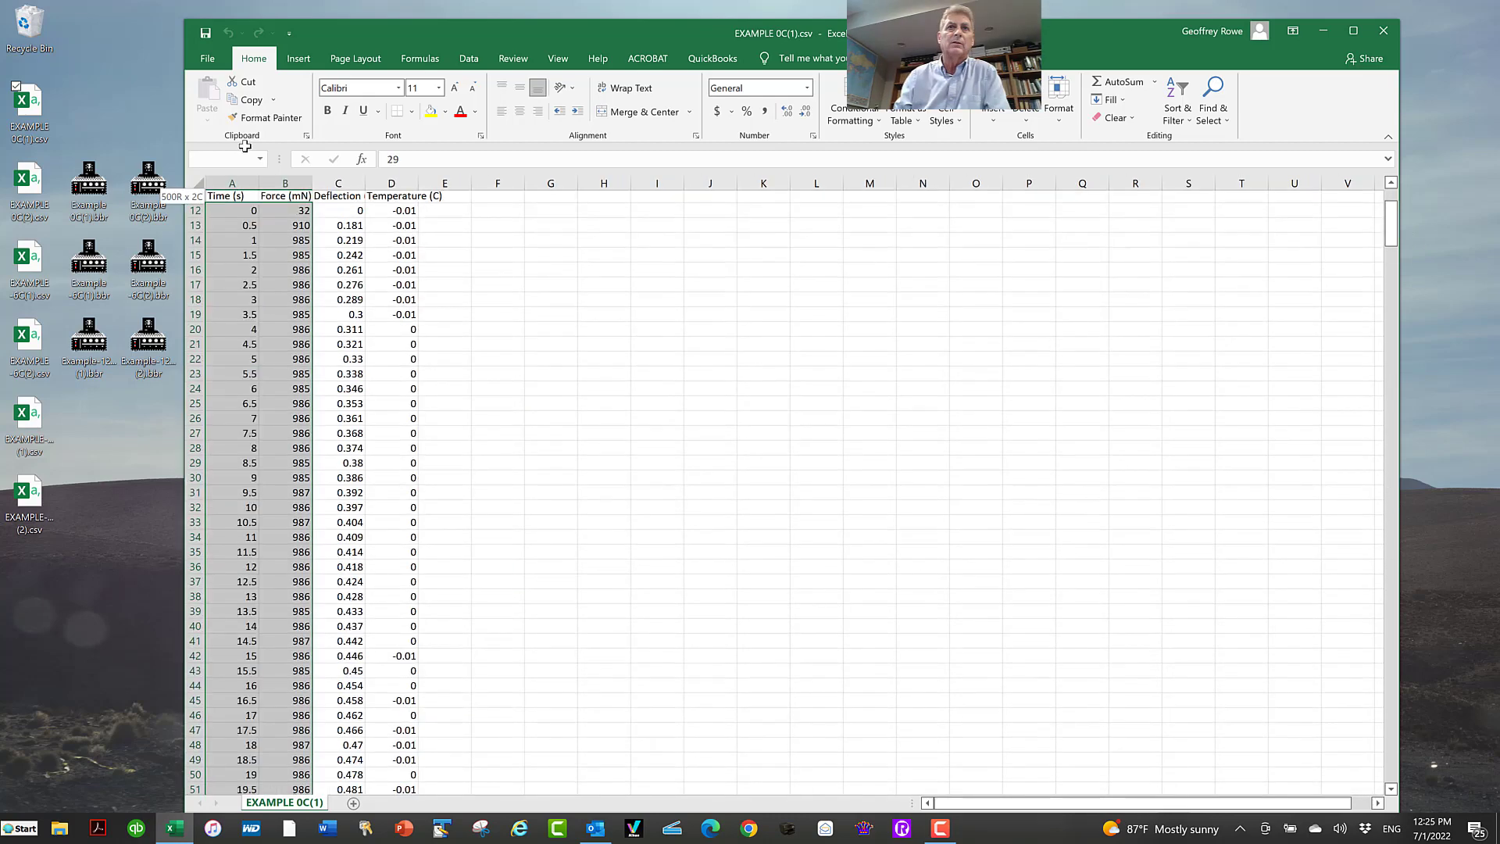
{"action": "left_click_drag", "start_coordinate": [242, 142], "coordinate": [233, 241]}
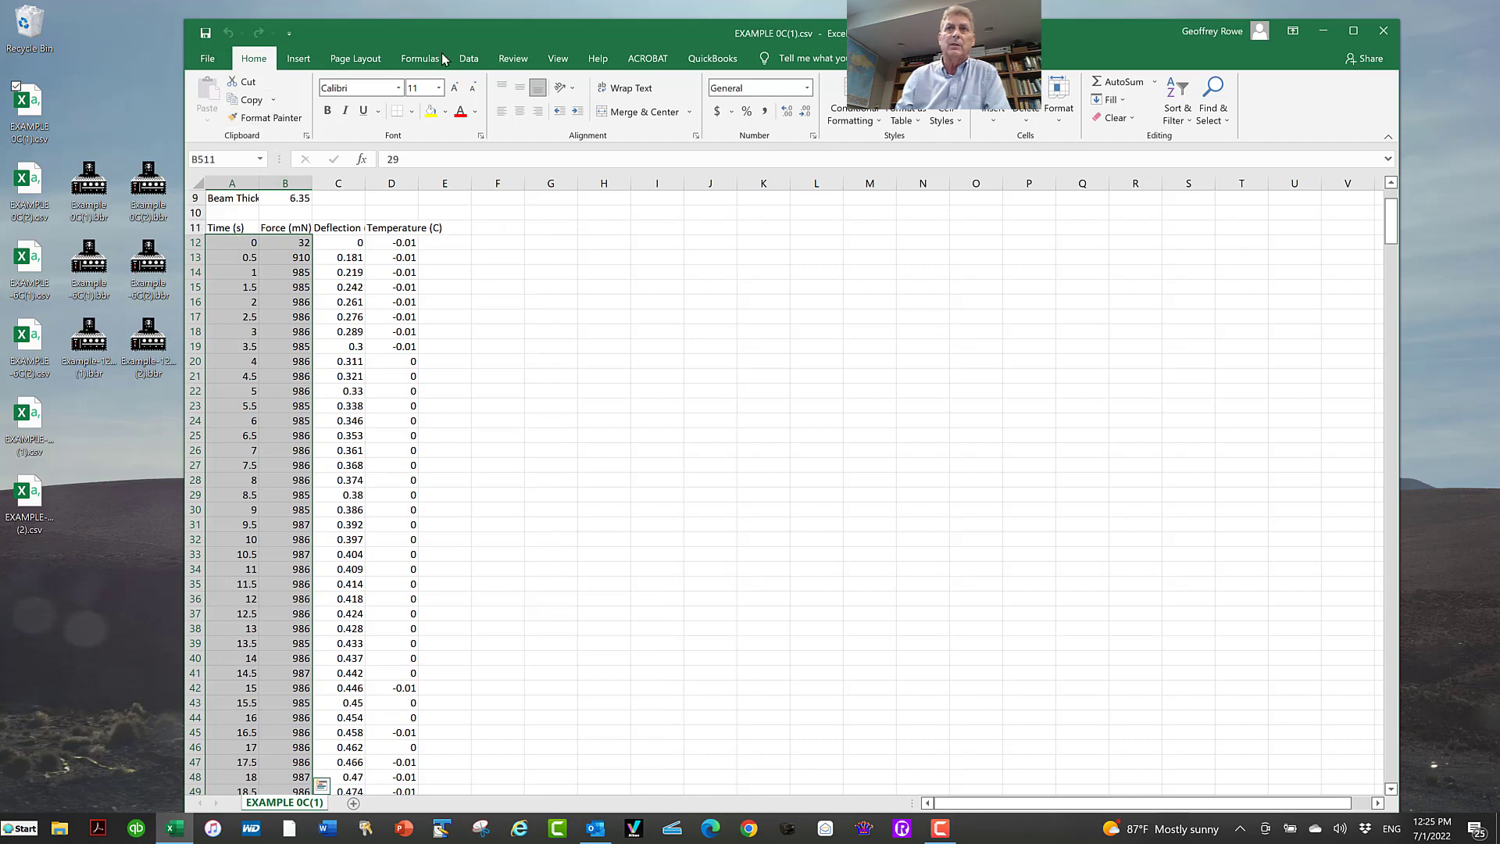
{"action": "left_click", "coordinate": [299, 59]}
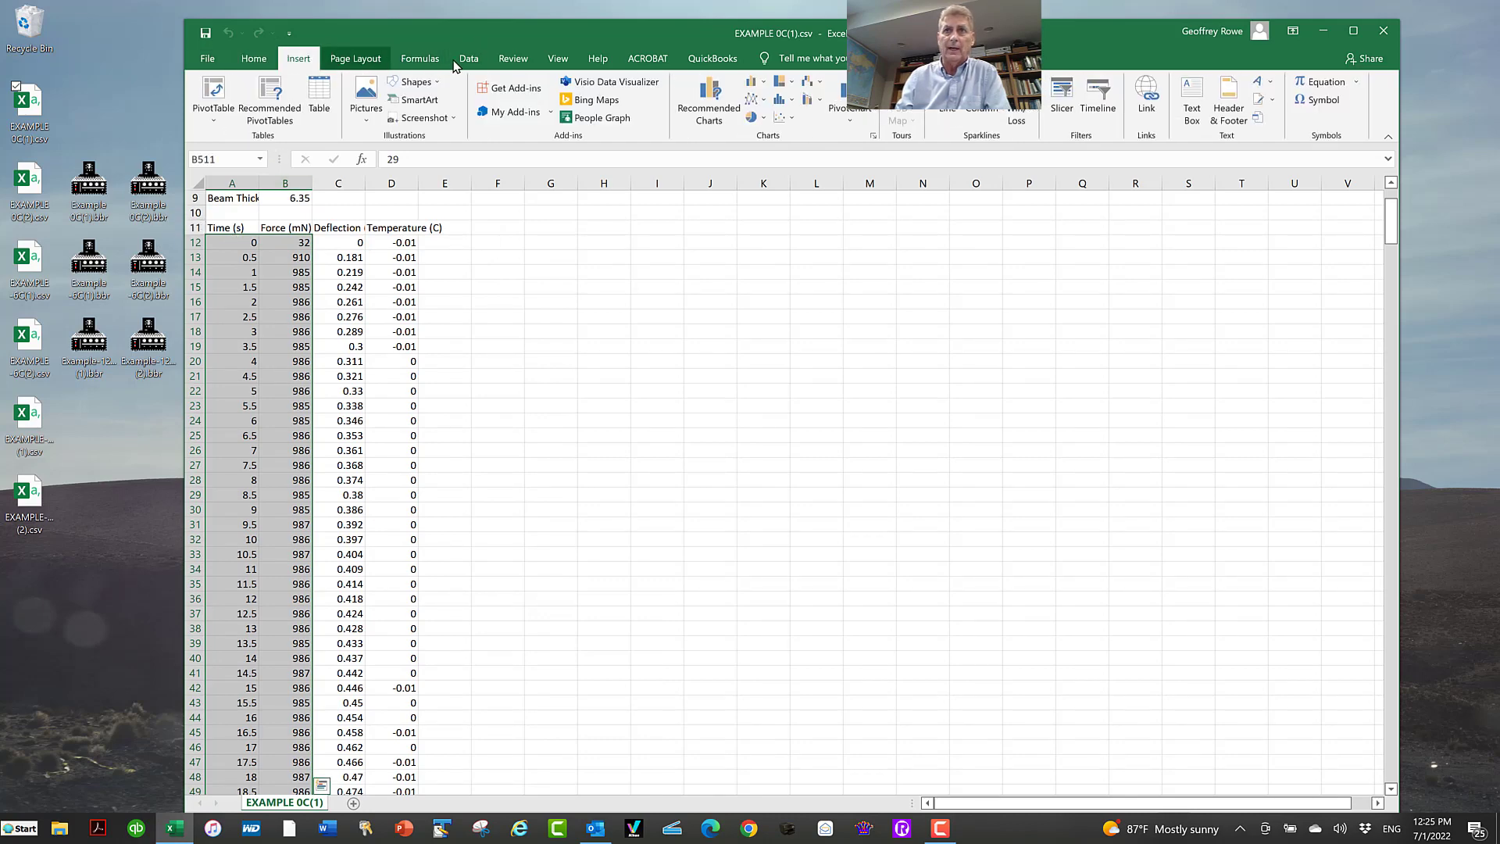
{"action": "left_click", "coordinate": [782, 117]}
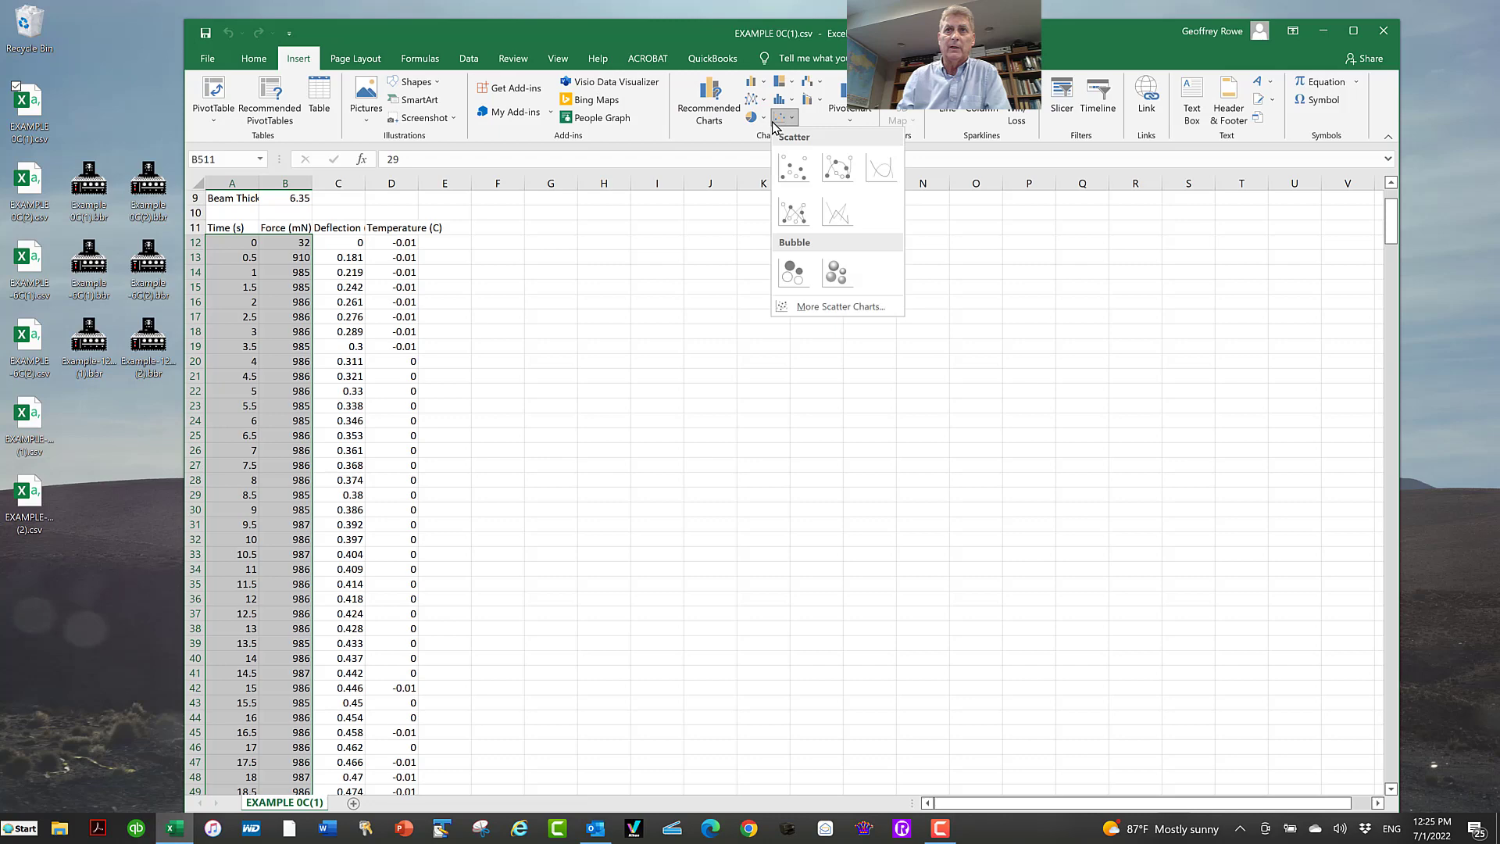
{"action": "left_click", "coordinate": [784, 165]}
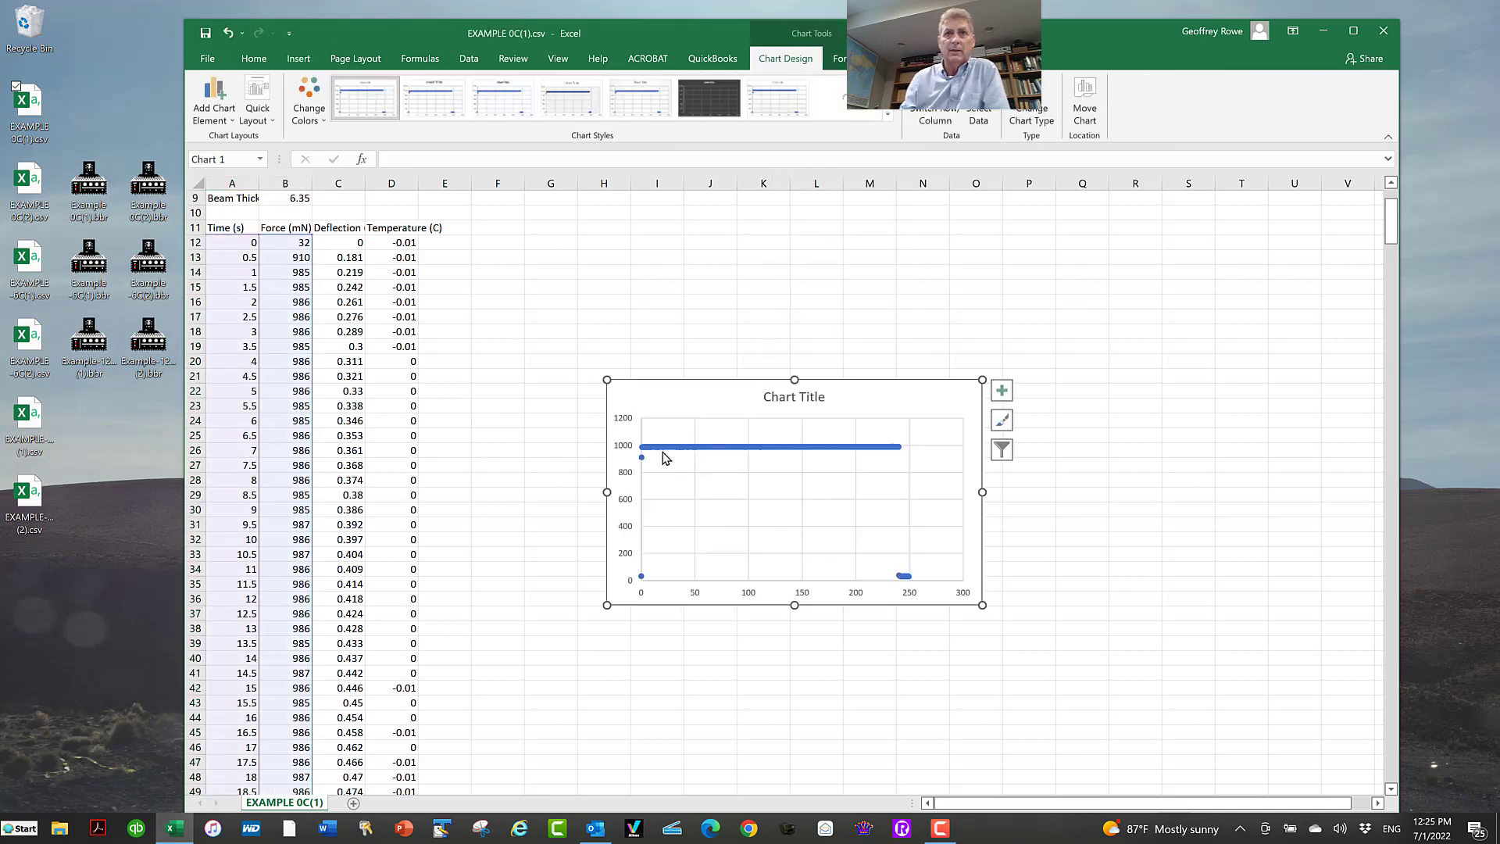
Step: Change the chart's plotted Y data from force to deflection, then to temperature, and back to deflection
{"action": "left_click", "coordinate": [704, 449]}
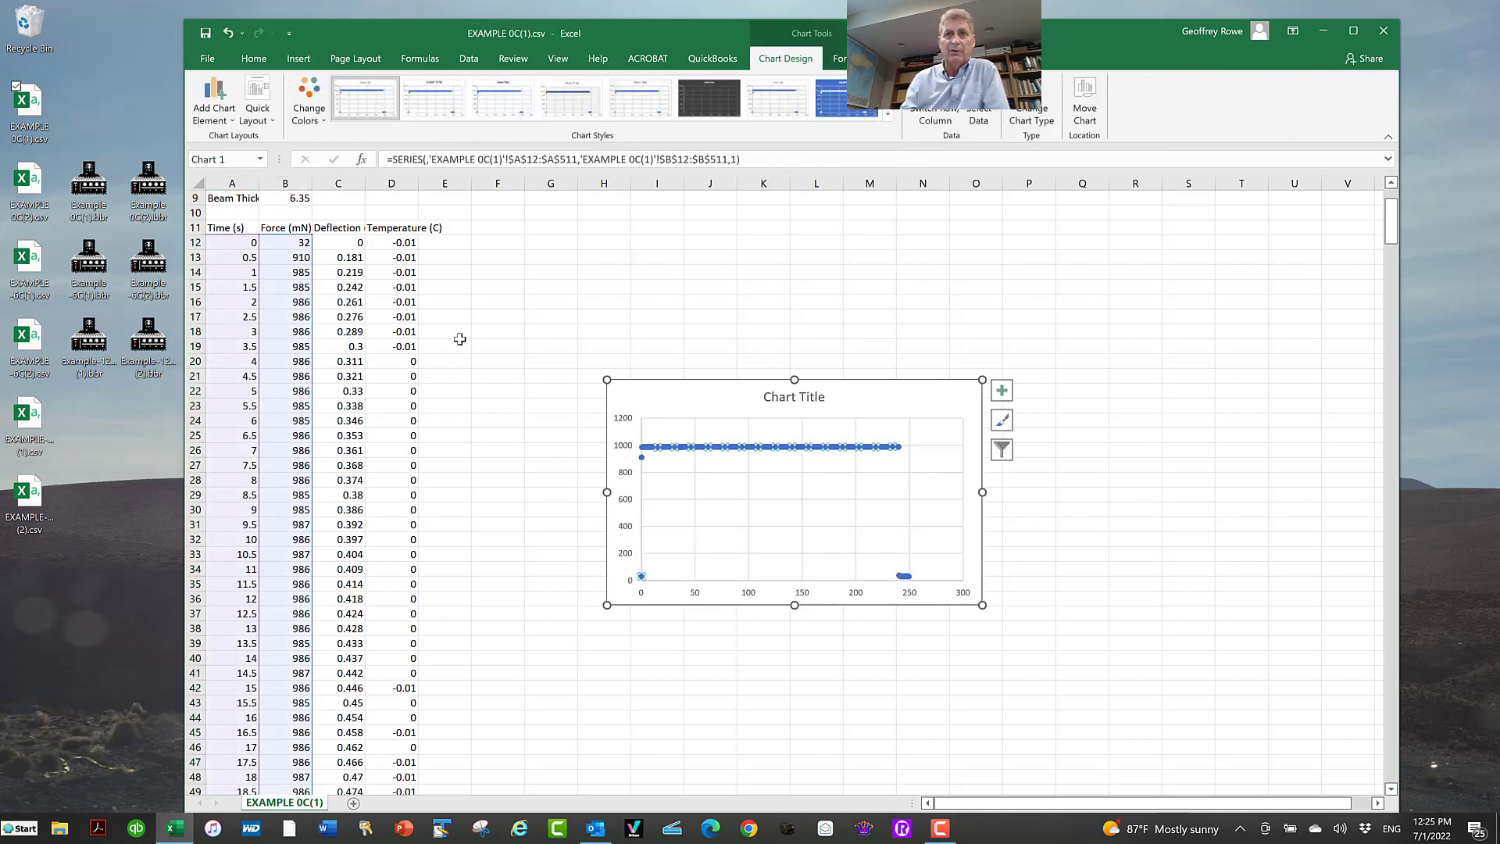
{"action": "left_click_drag", "start_coordinate": [288, 239], "coordinate": [335, 244]}
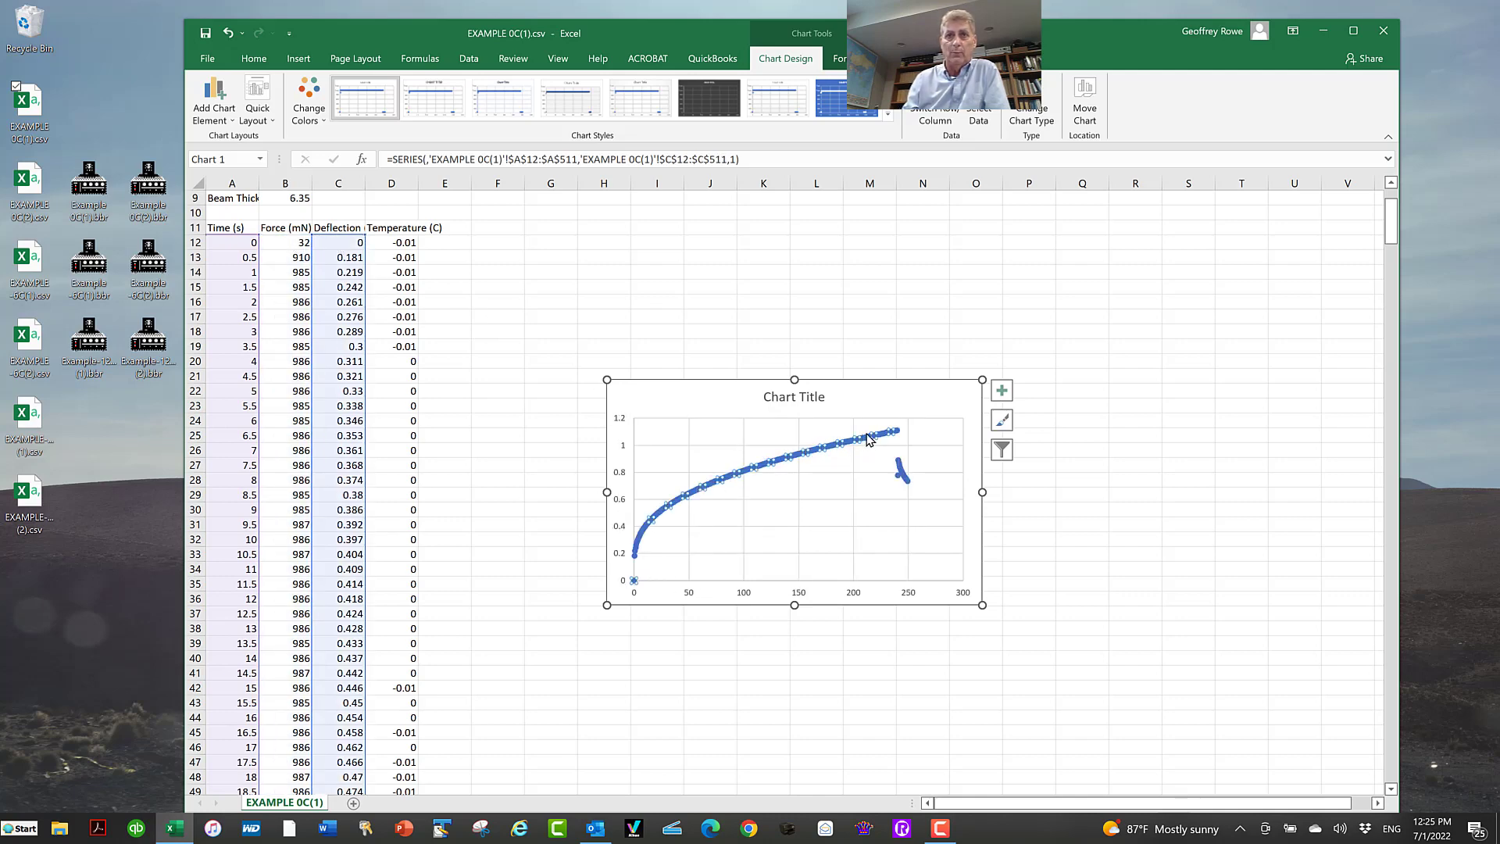
{"action": "left_click_drag", "start_coordinate": [348, 237], "coordinate": [393, 244]}
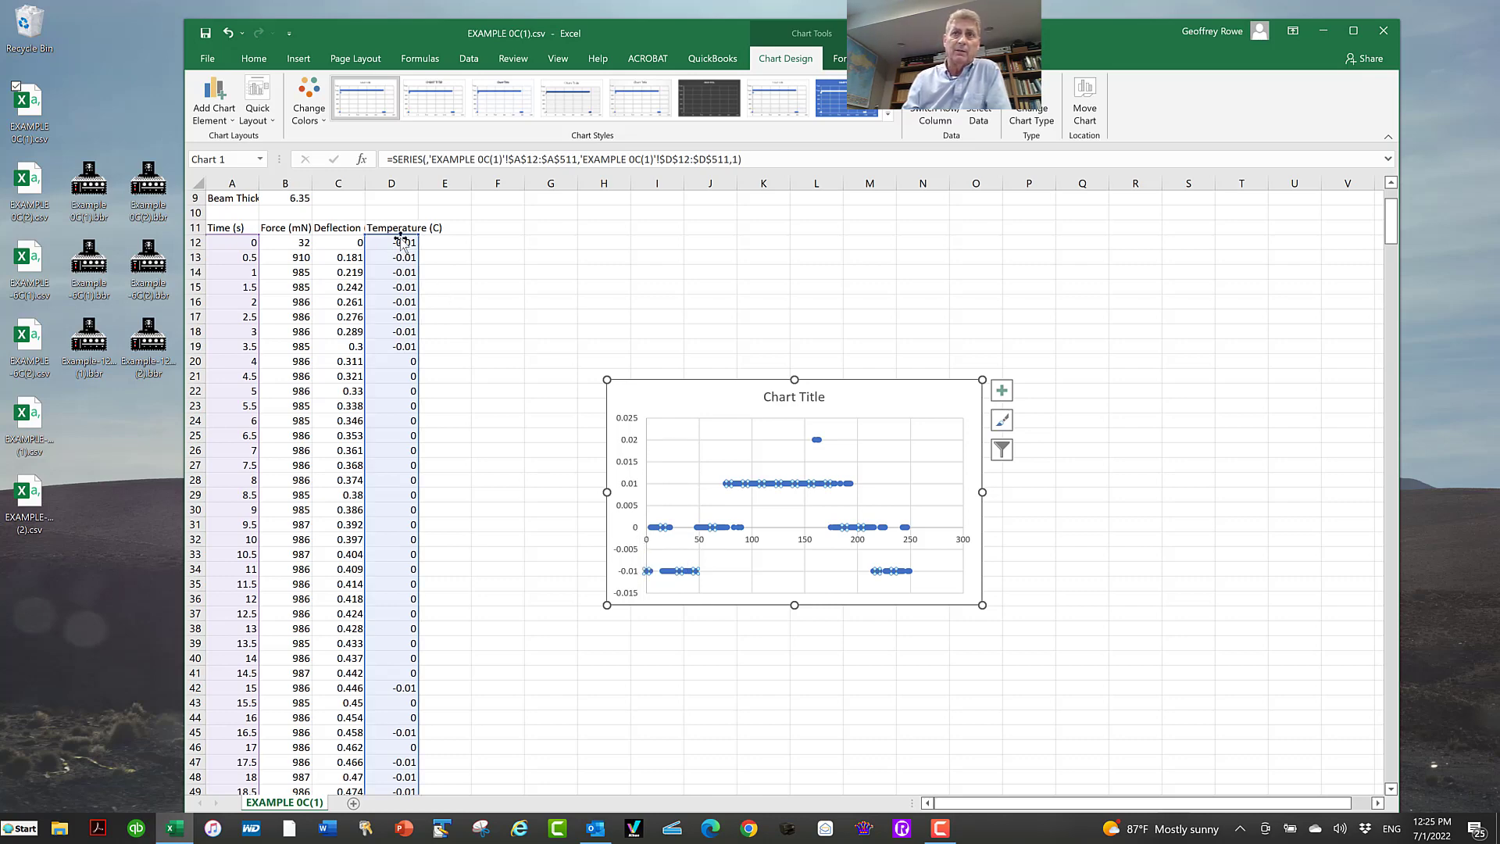
{"action": "left_click_drag", "start_coordinate": [401, 235], "coordinate": [358, 240]}
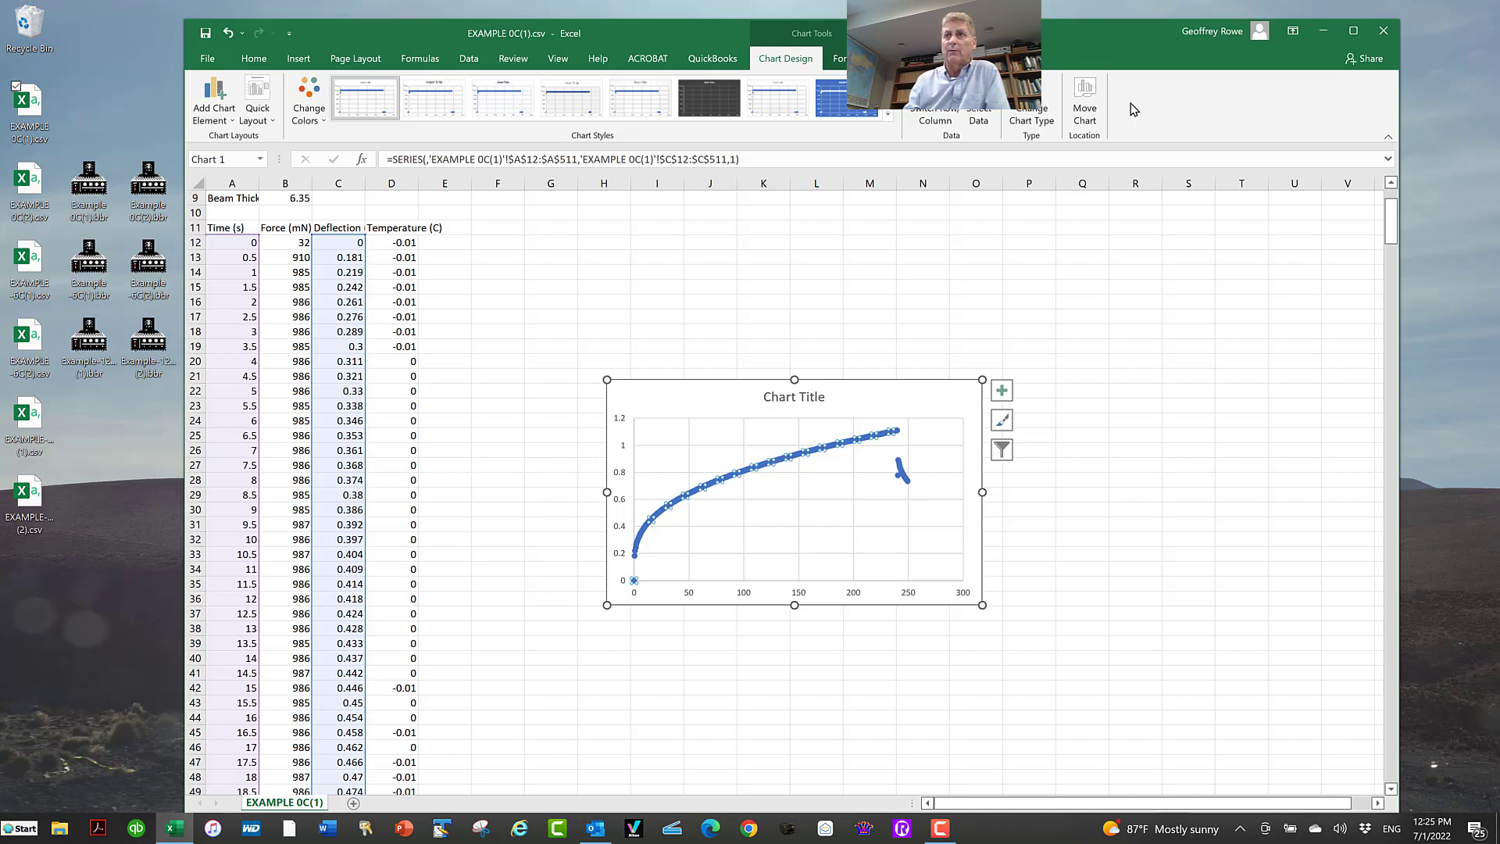
Step: Close EXAMPLE 0C(1).csv without saving the changes and launch the Abatech analysis program
{"action": "left_click", "coordinate": [1380, 30]}
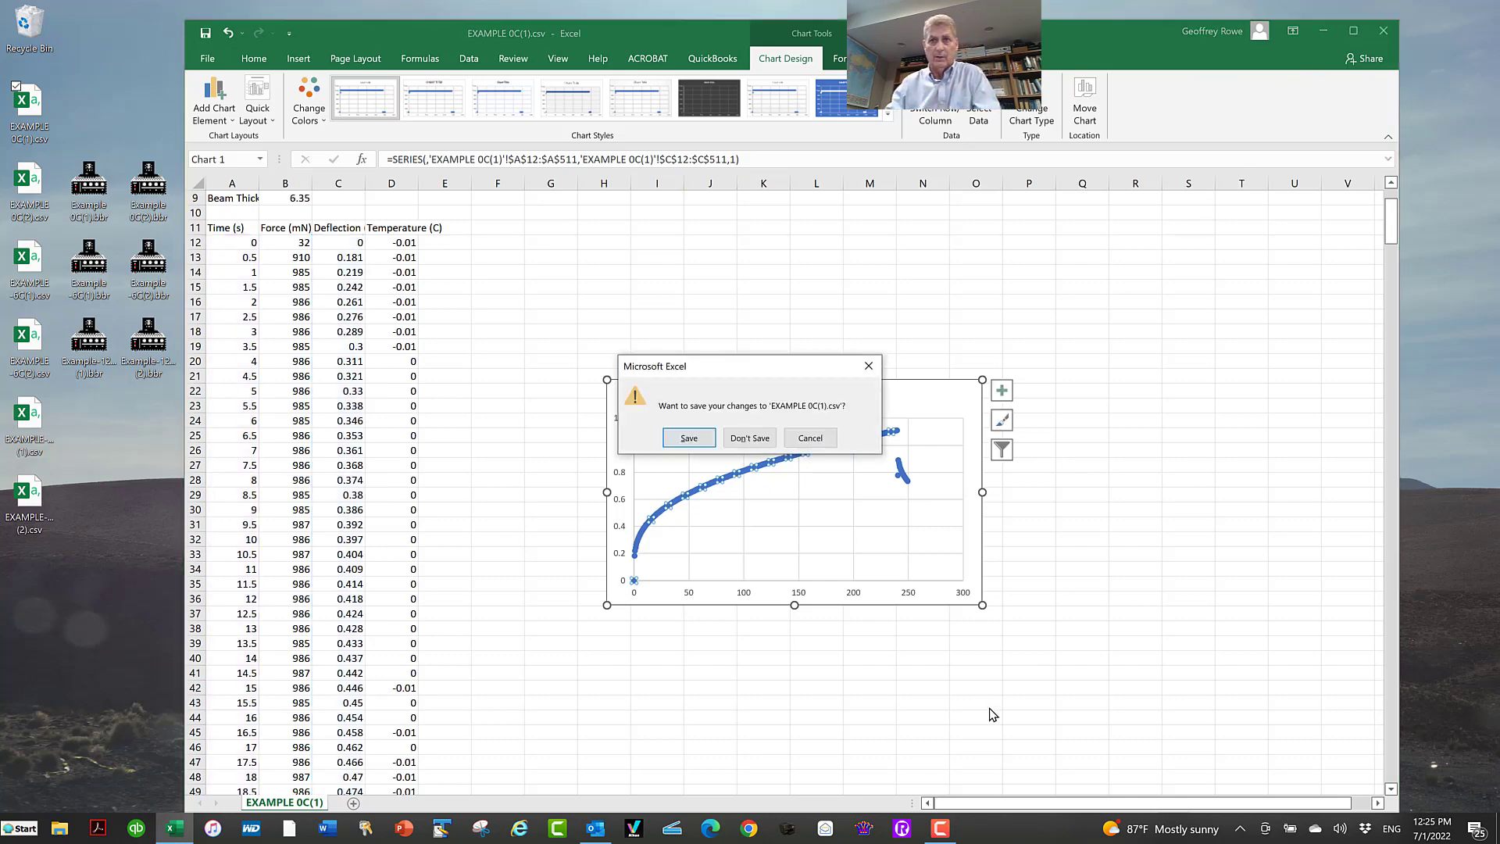
{"action": "left_click", "coordinate": [749, 438]}
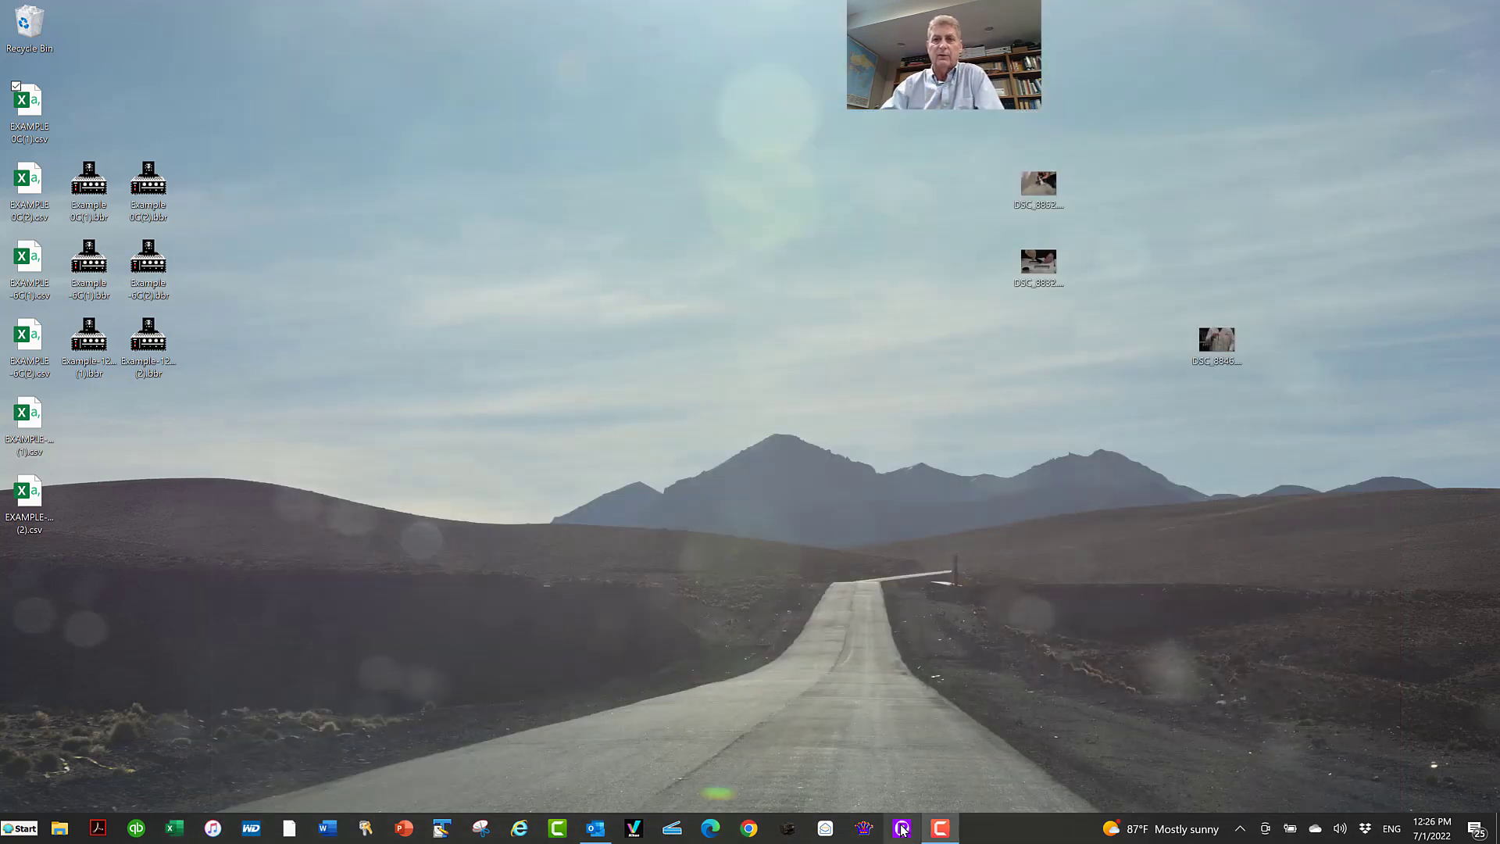
{"action": "left_click", "coordinate": [903, 829]}
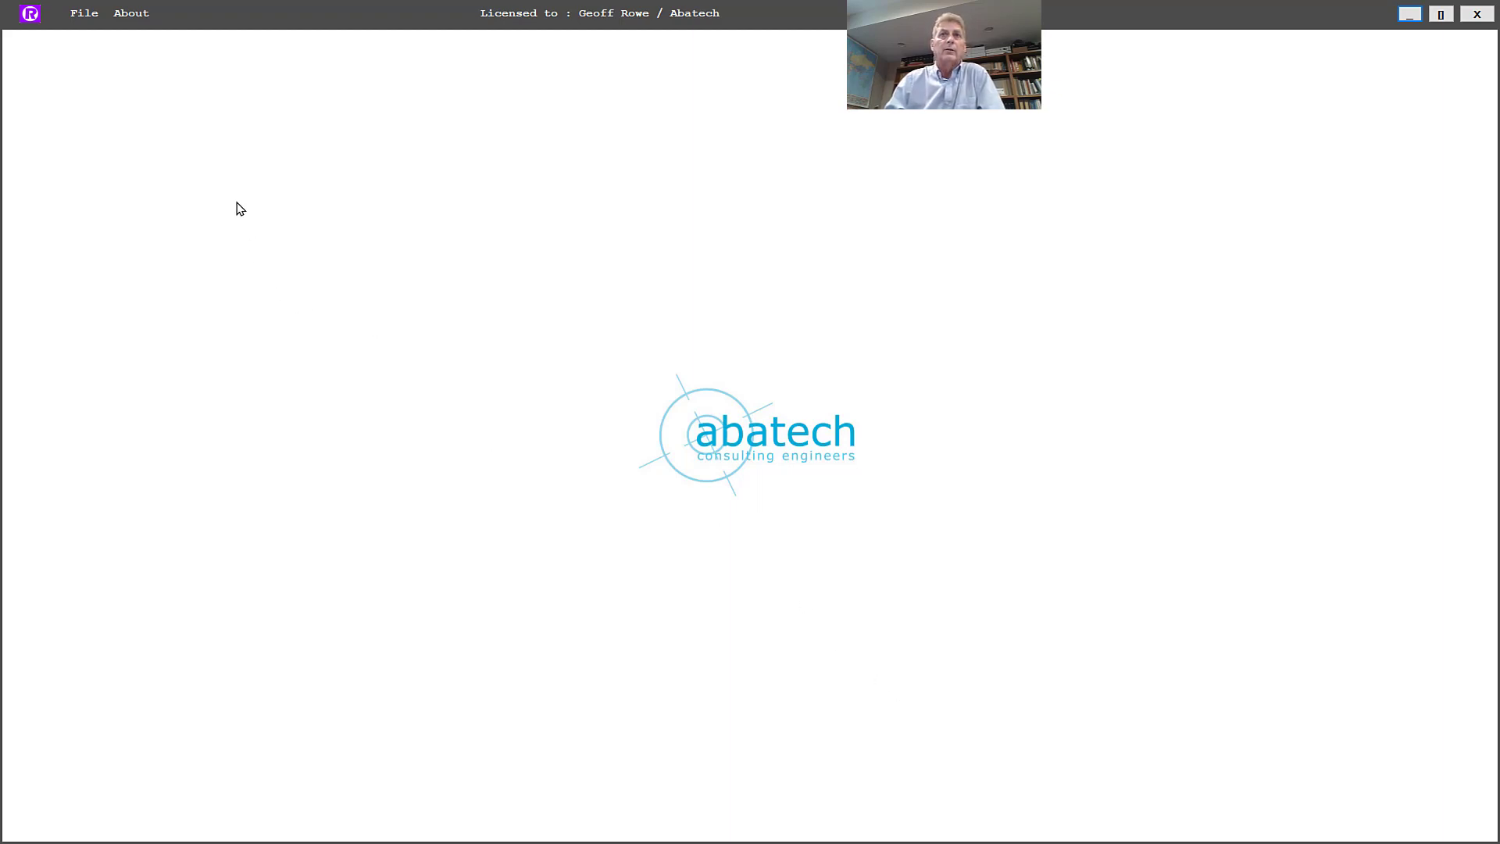
Step: Load the six EXAMPLE .csv files from the desktop as raw Cannon BBR data for file preparation
{"action": "left_click", "coordinate": [87, 17]}
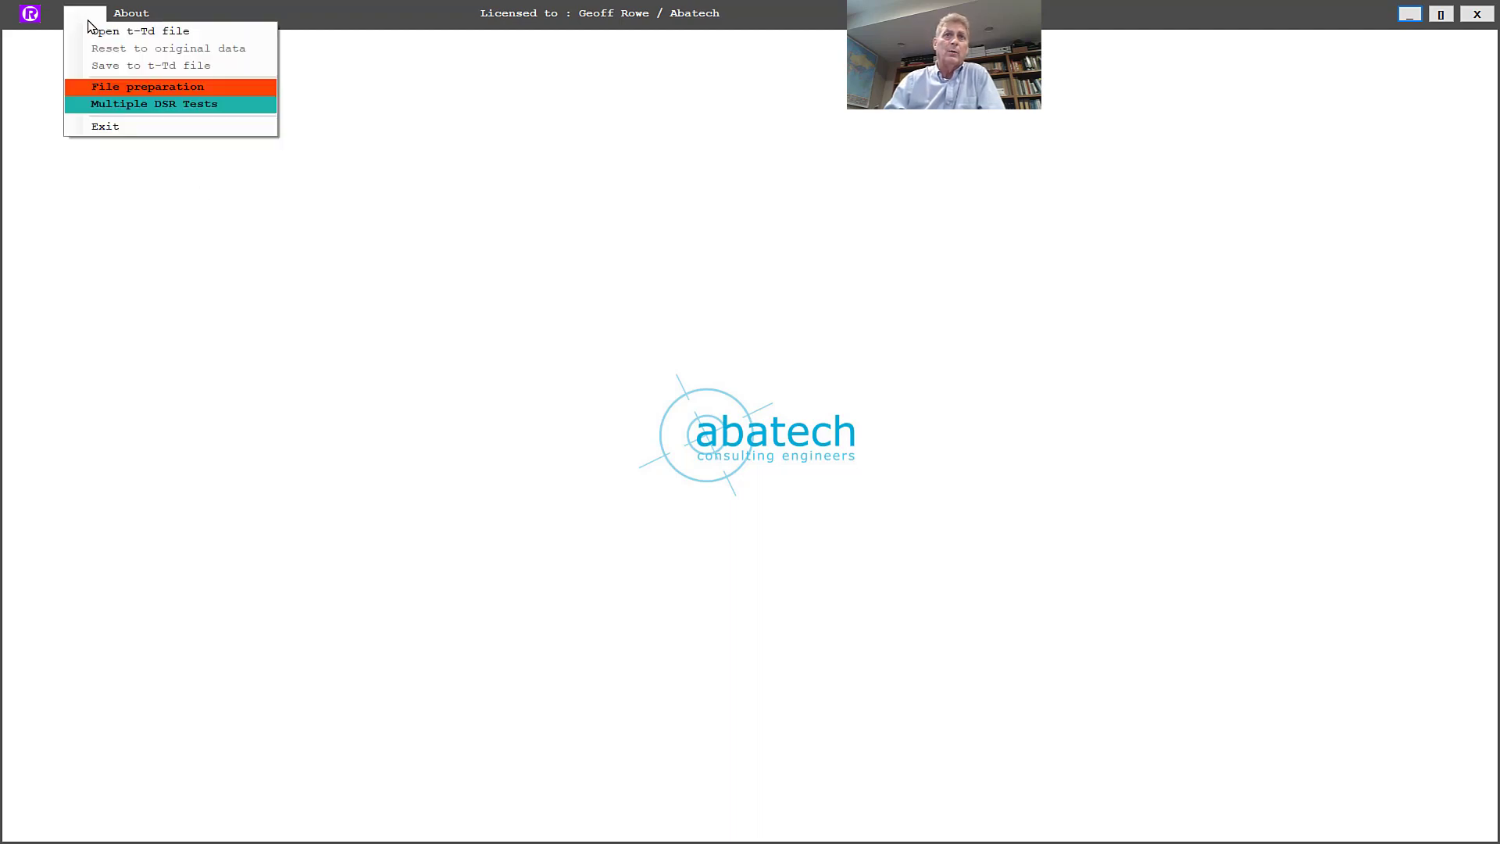
{"action": "left_click", "coordinate": [82, 87]}
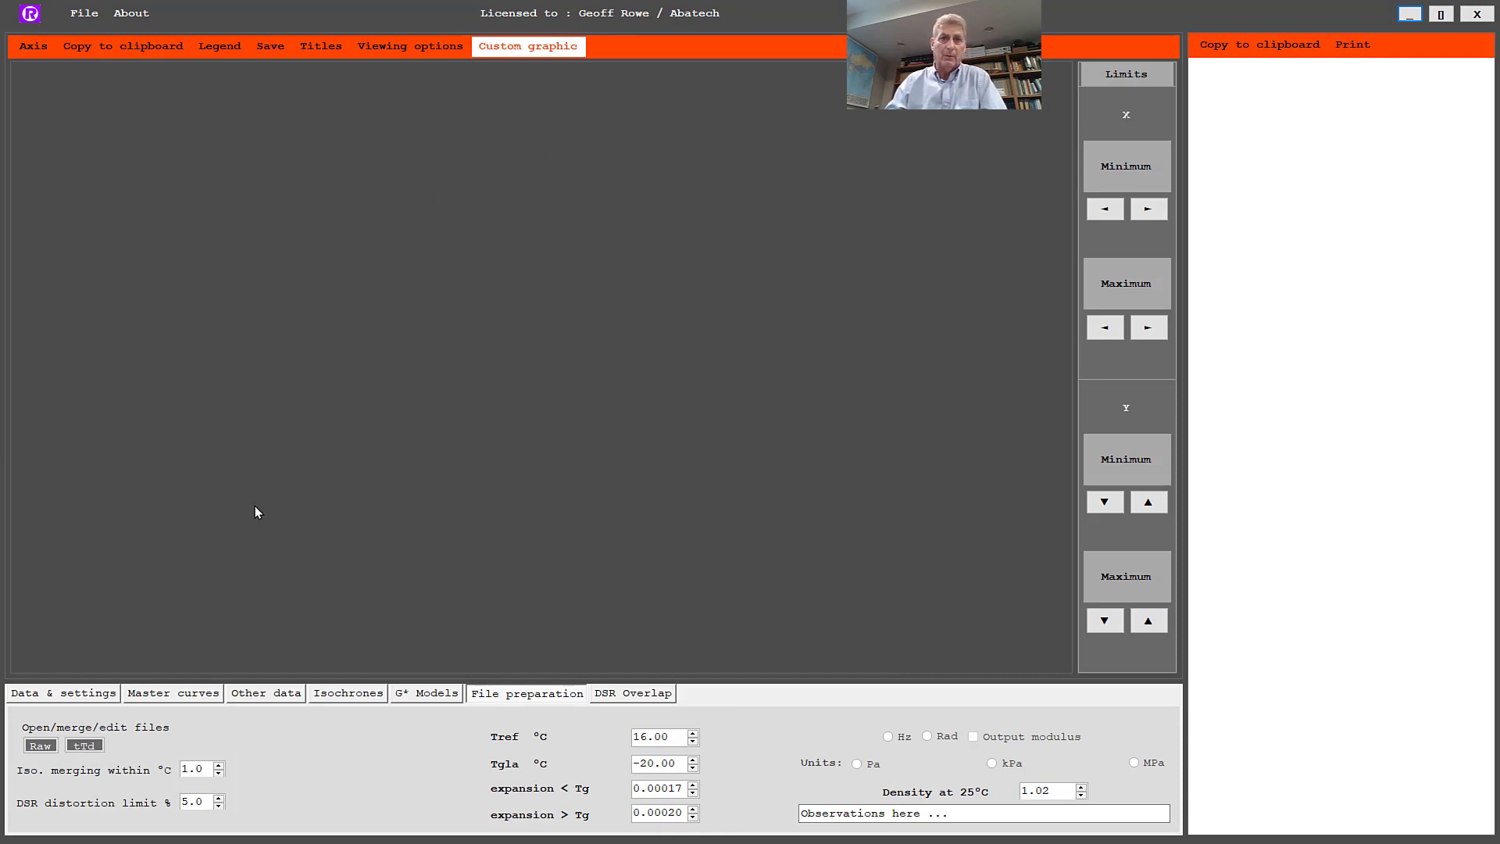
{"action": "left_click", "coordinate": [43, 746]}
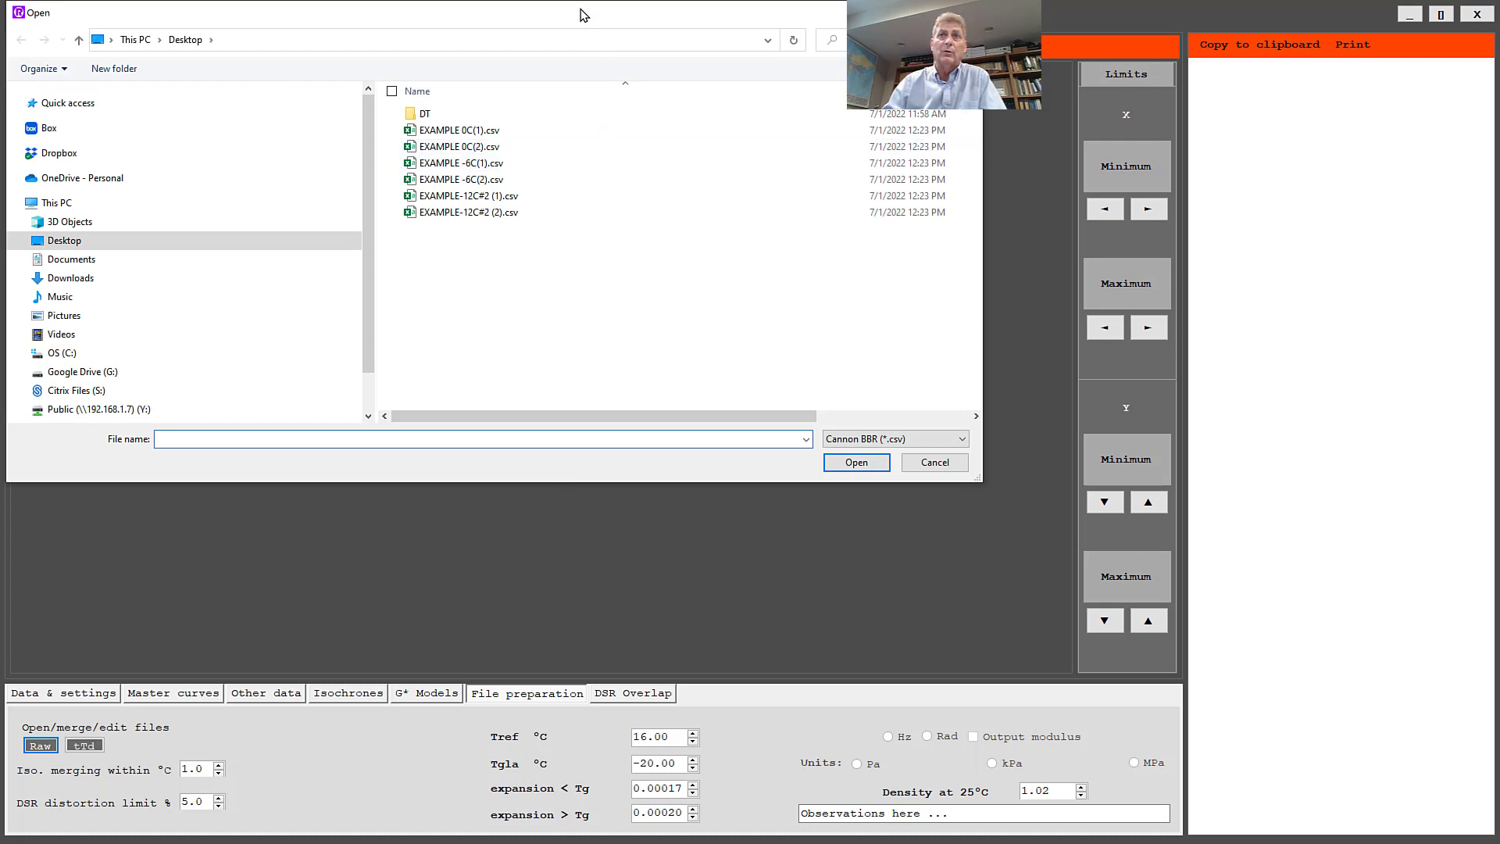
{"action": "left_click_drag", "start_coordinate": [586, 14], "coordinate": [703, 113]}
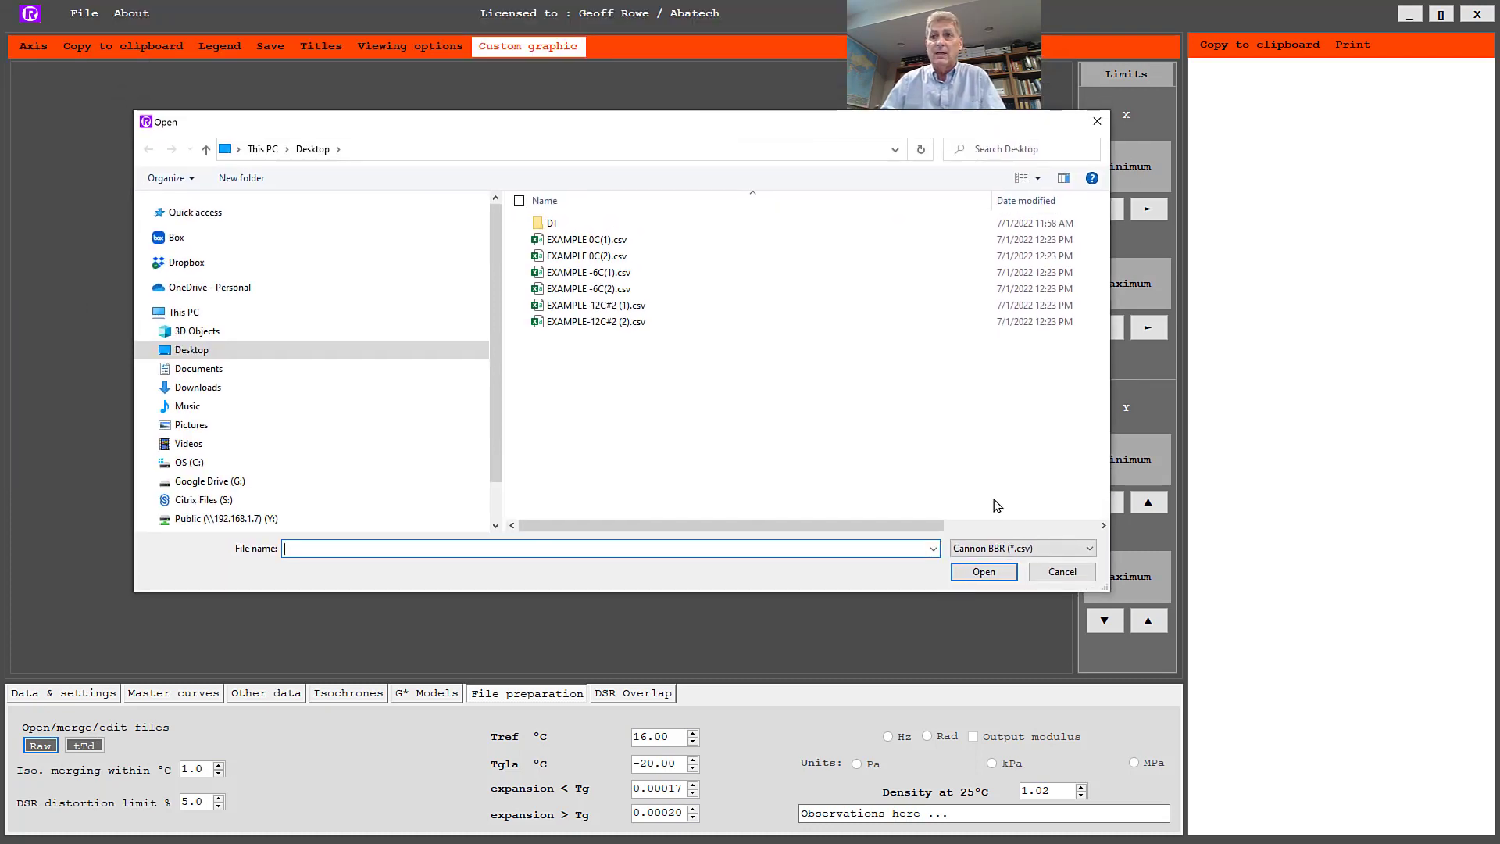
{"action": "left_click", "coordinate": [1008, 550]}
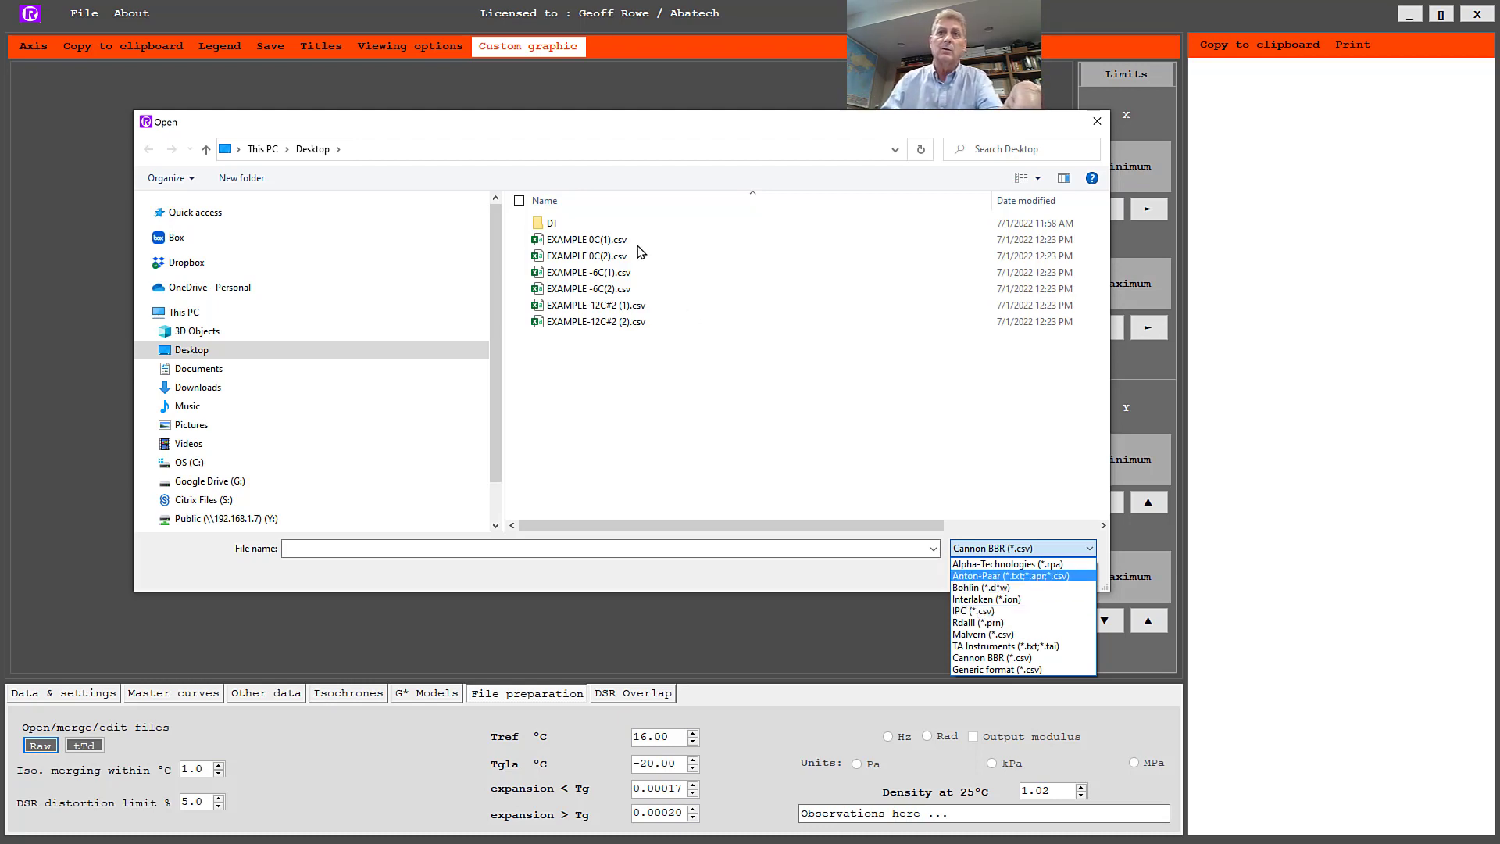
{"action": "left_click", "coordinate": [617, 247]}
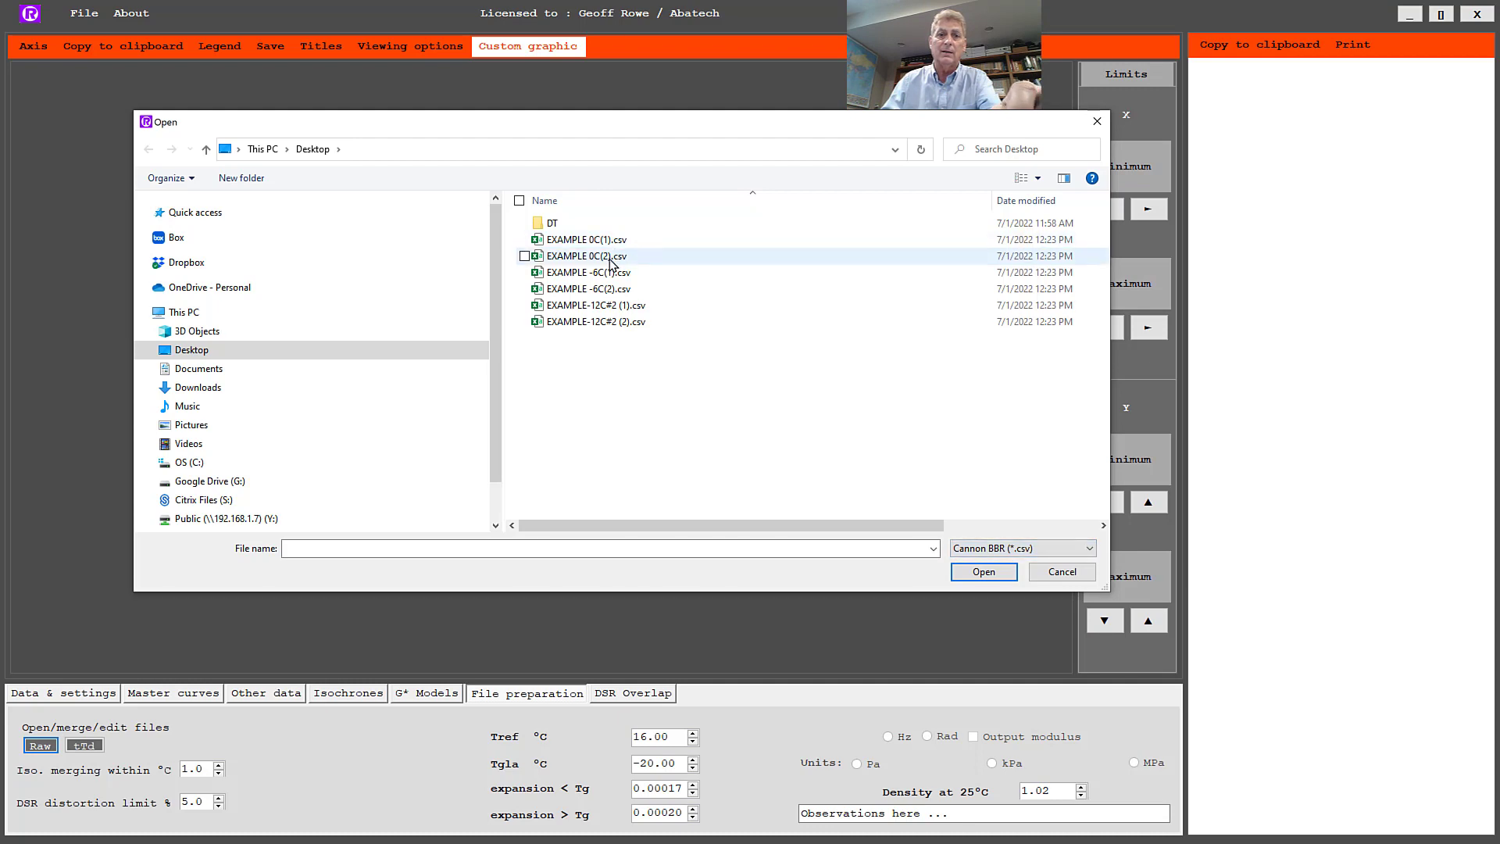
{"action": "left_click", "coordinate": [586, 243]}
{"action": "left_click", "coordinate": [585, 322], "text": "shift"}
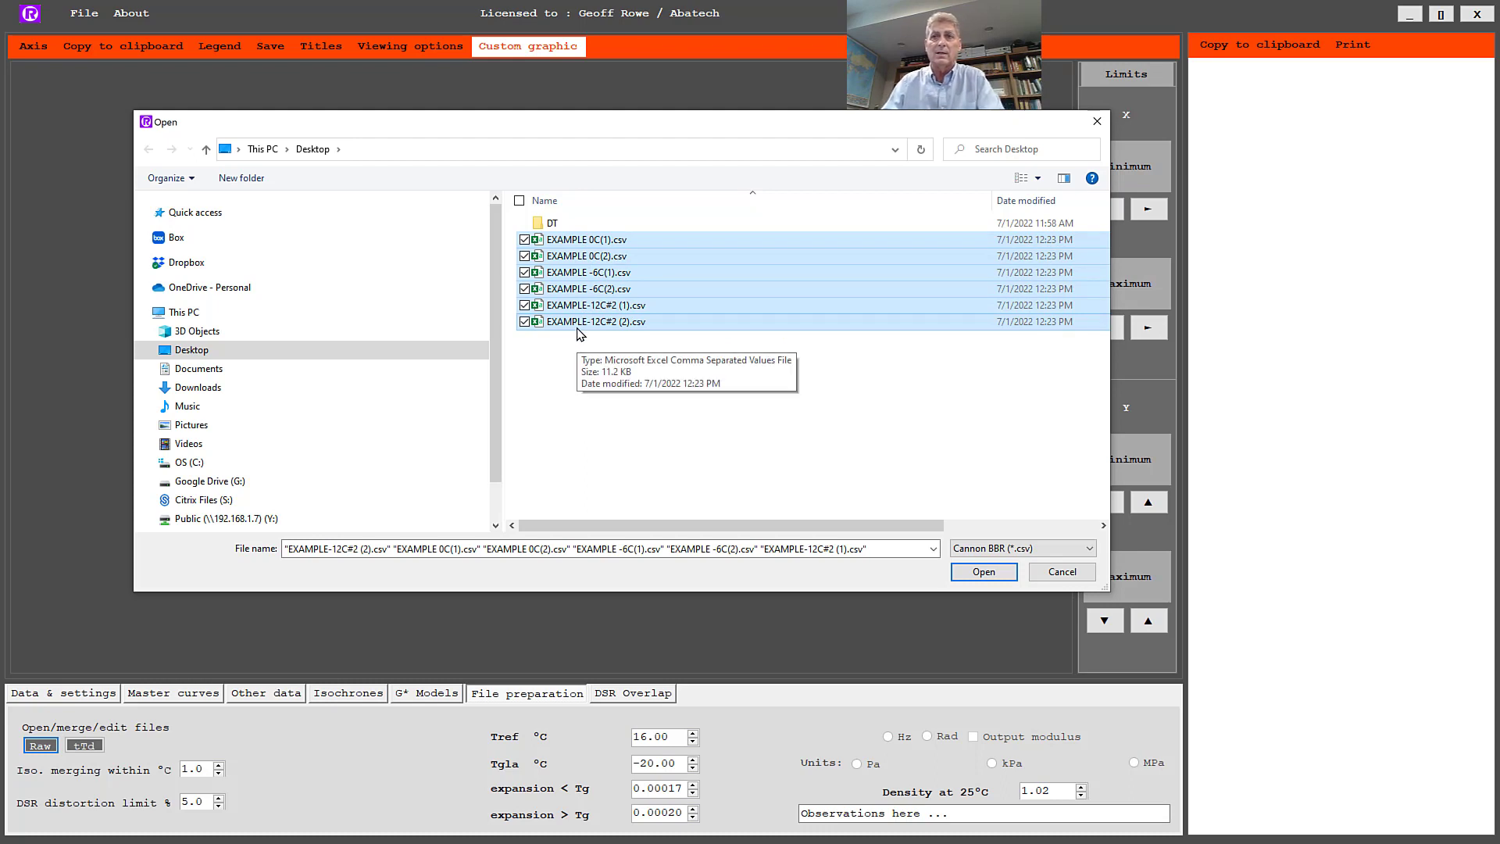
{"action": "left_click", "coordinate": [984, 572]}
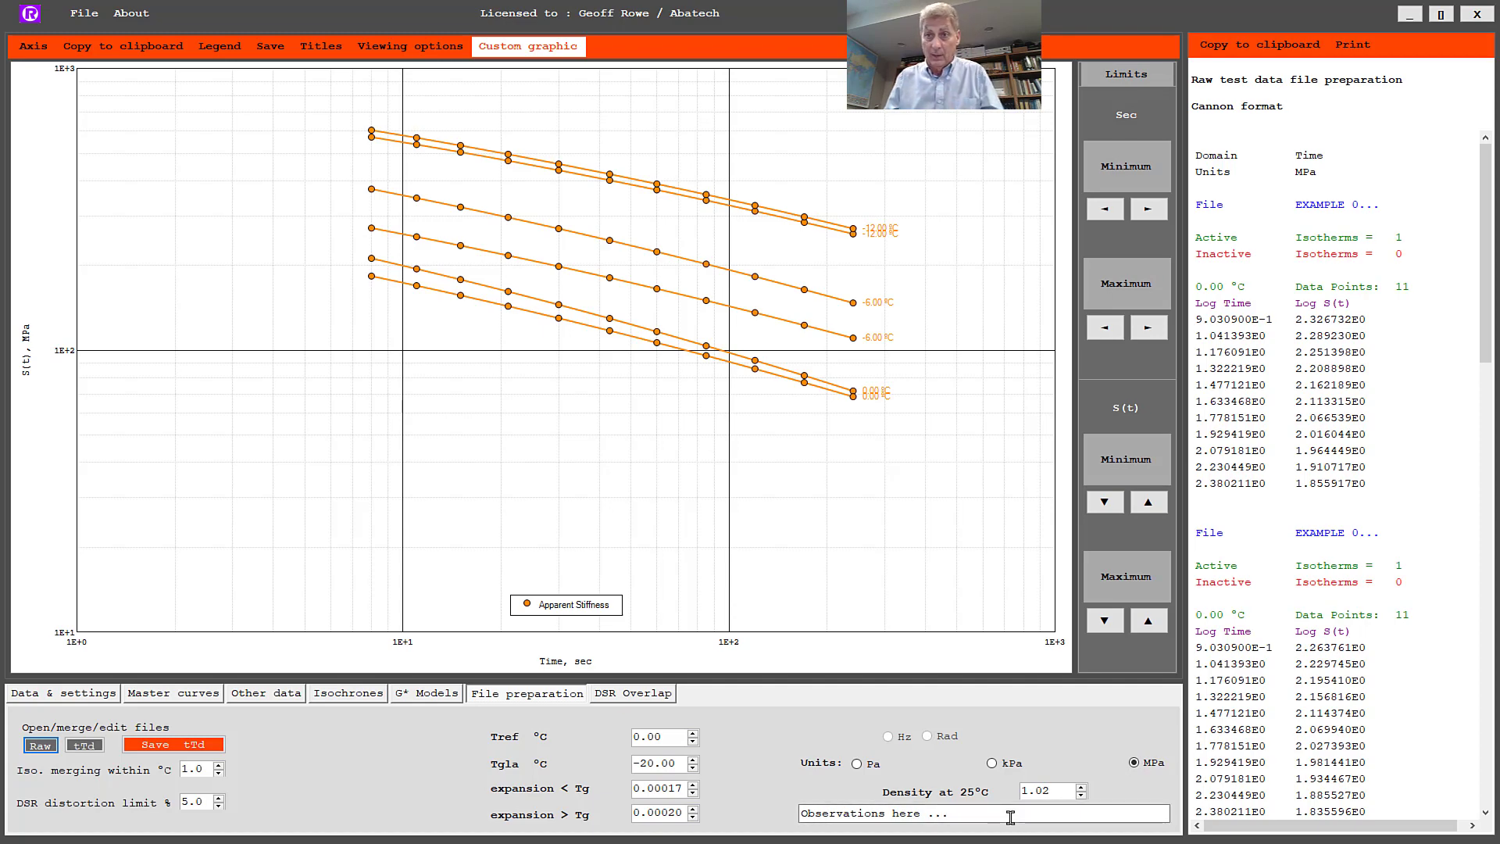
Step: Enter Example BBR as the observations text and set the reference temperature Tref to -12 °C
{"action": "left_click", "coordinate": [825, 814]}
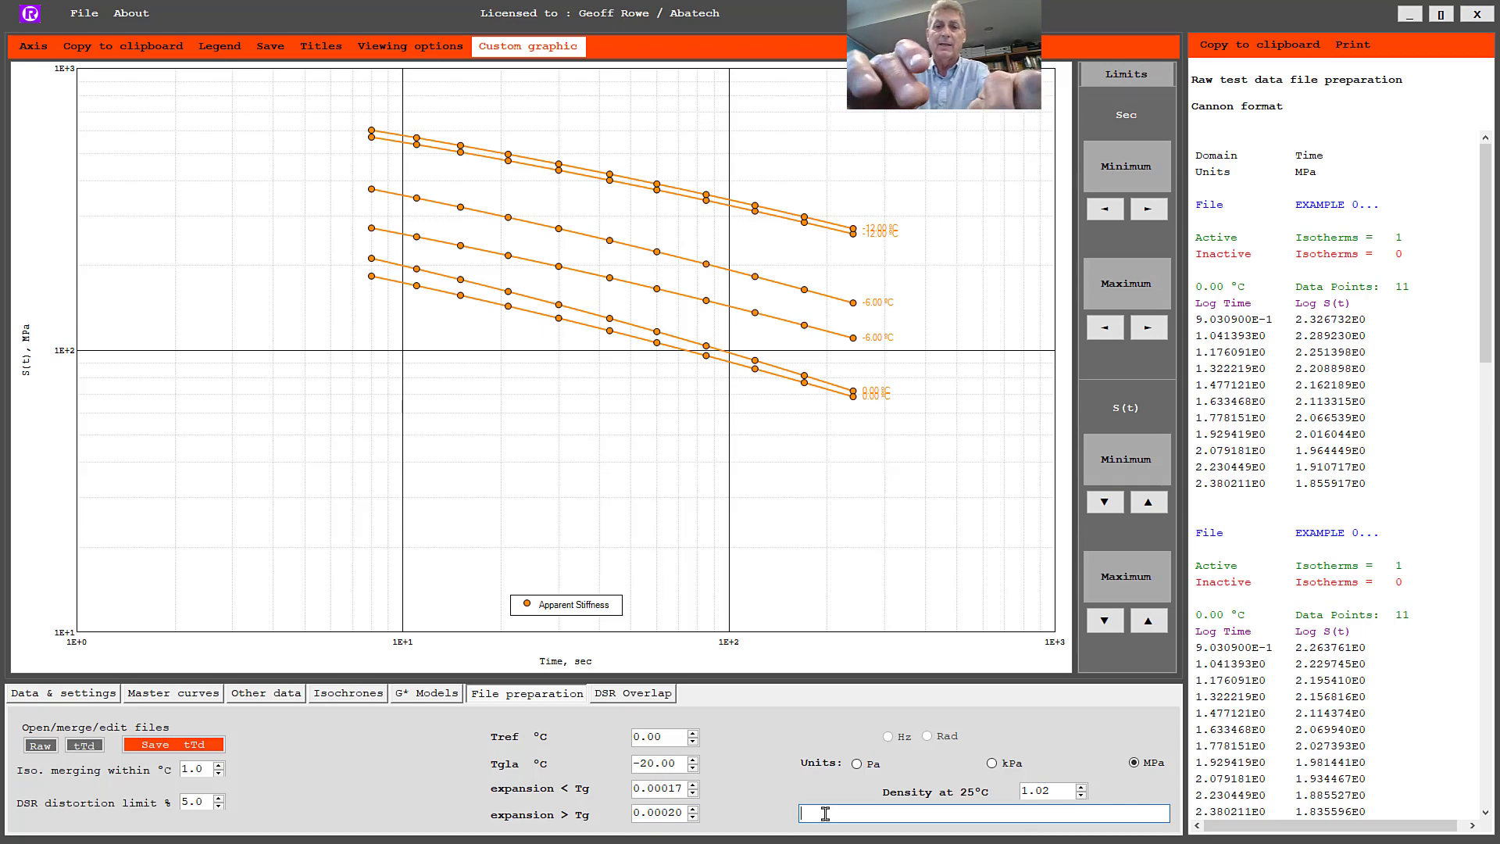
{"action": "type", "text": "Examp"}
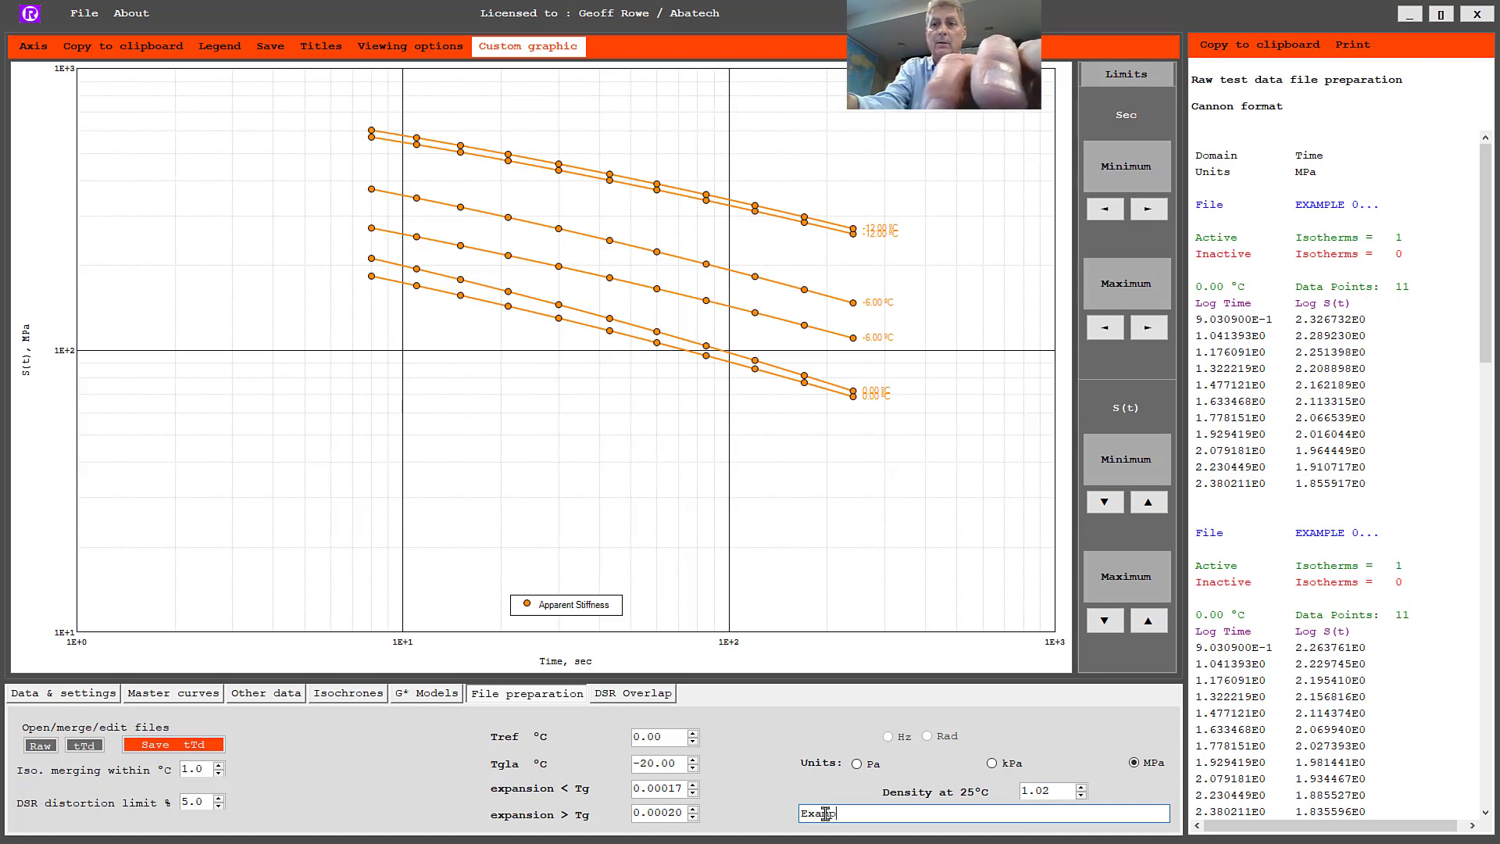
{"action": "type", "text": "le BBR"}
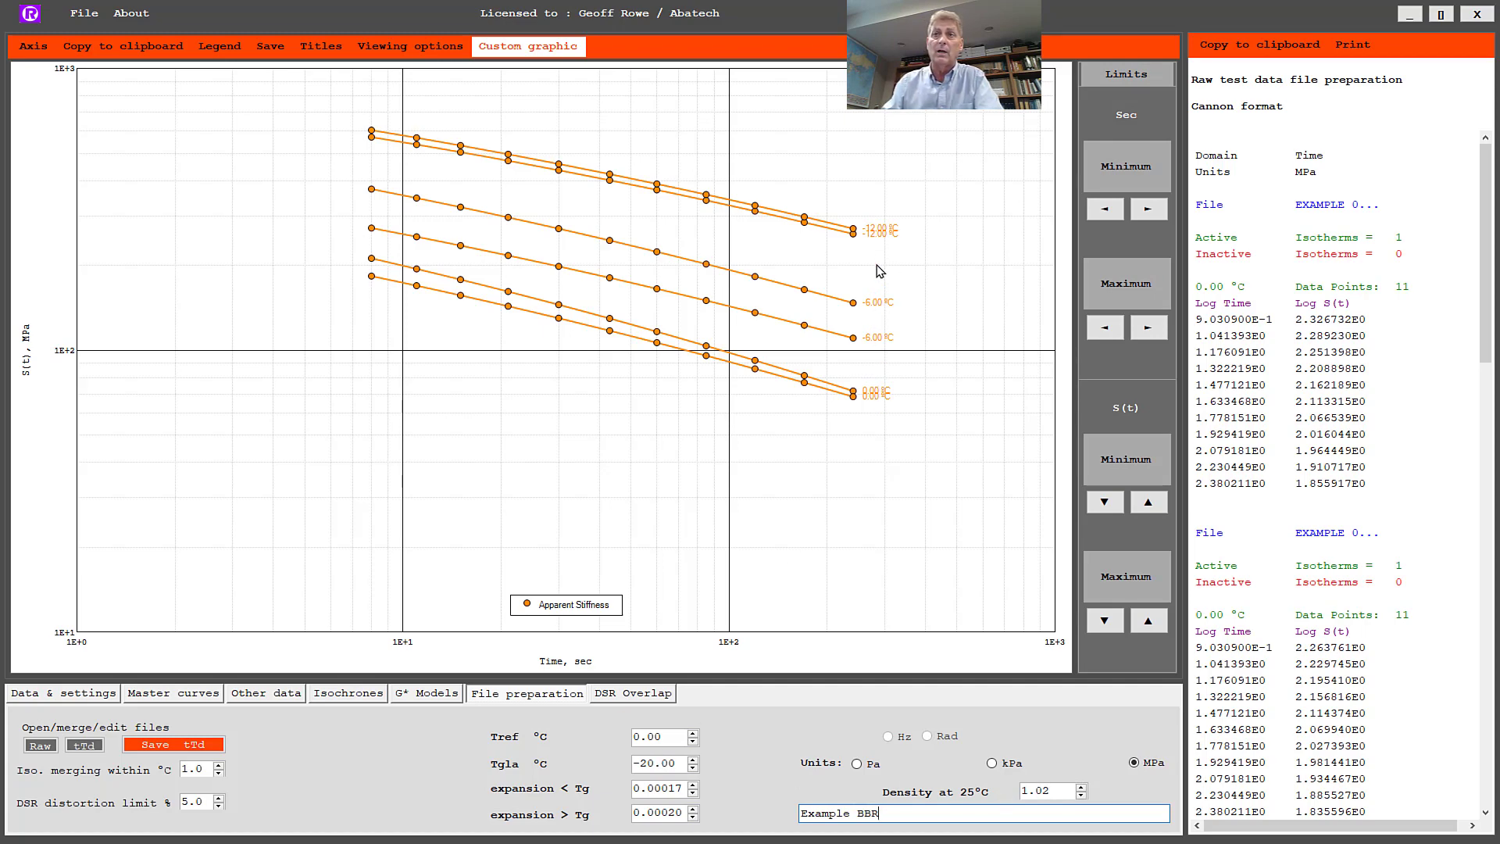
{"action": "left_click_drag", "start_coordinate": [685, 737], "coordinate": [564, 735]}
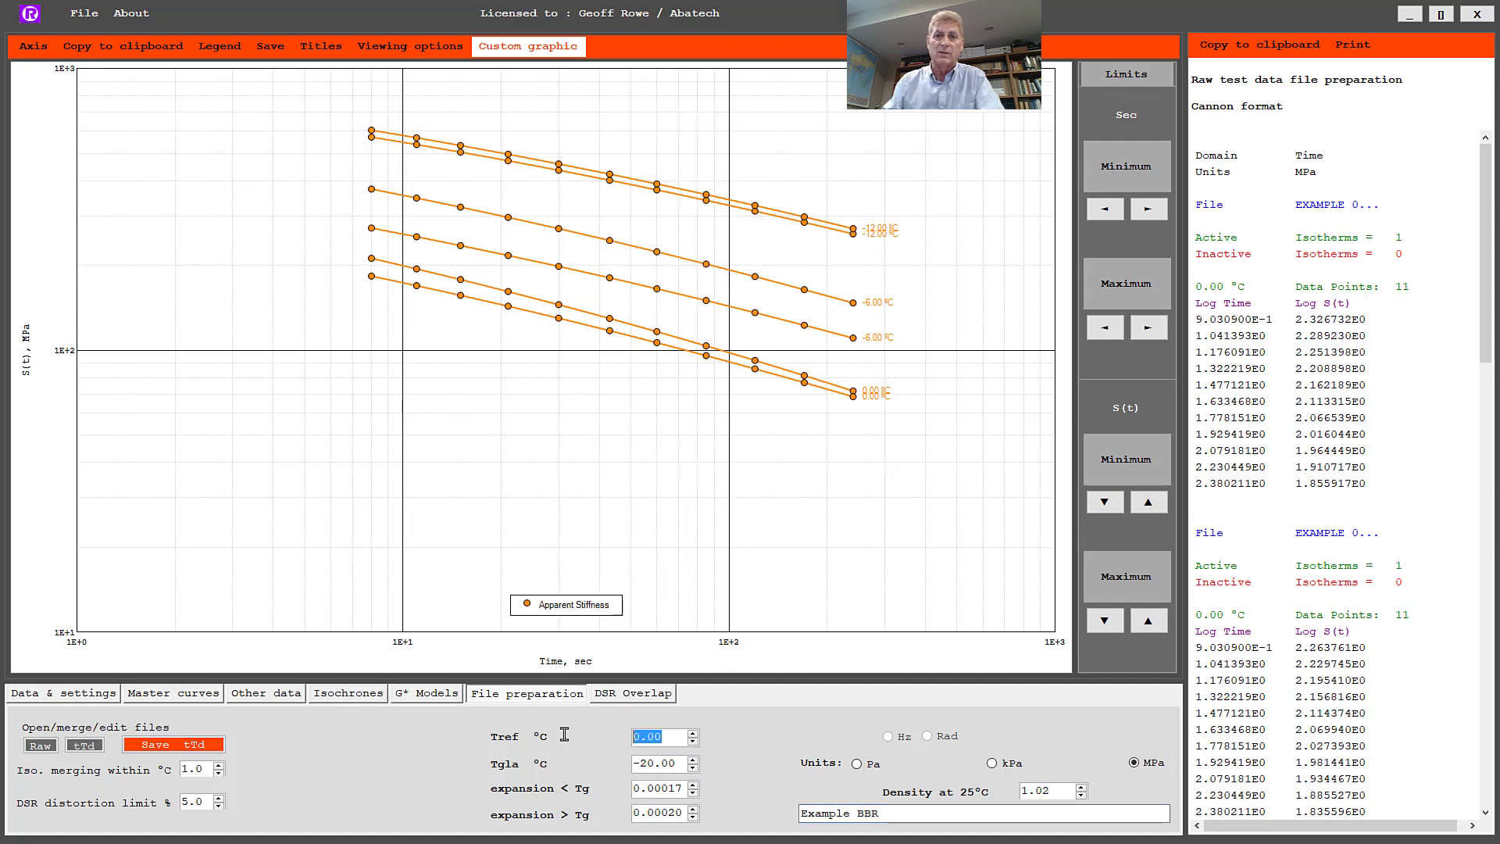
{"action": "type", "text": "-12"}
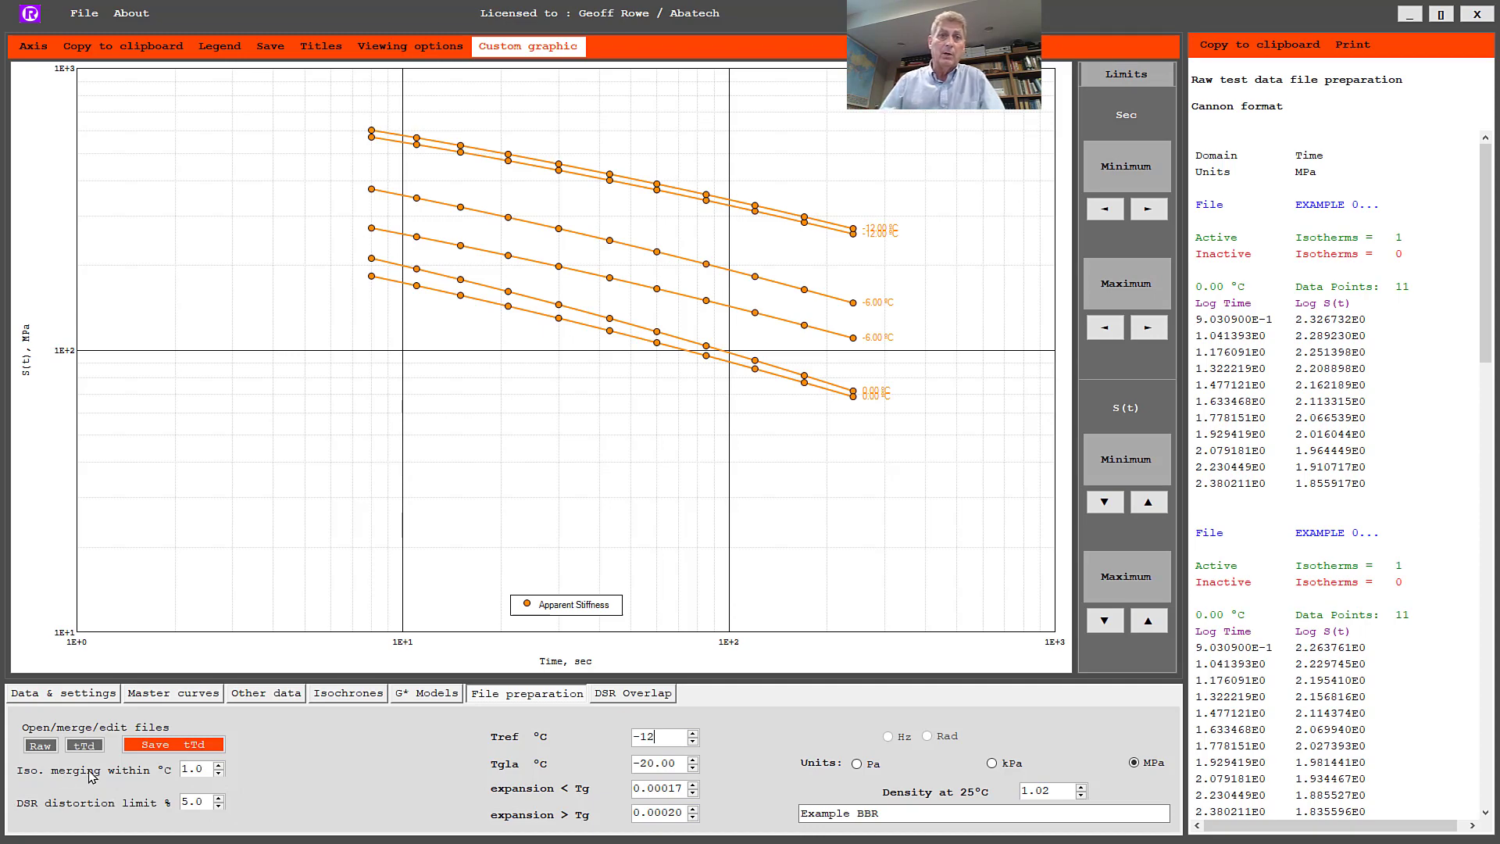
Step: Save the prepared data to the desktop as a RHEA tTd file named Example
{"action": "left_click", "coordinate": [190, 746]}
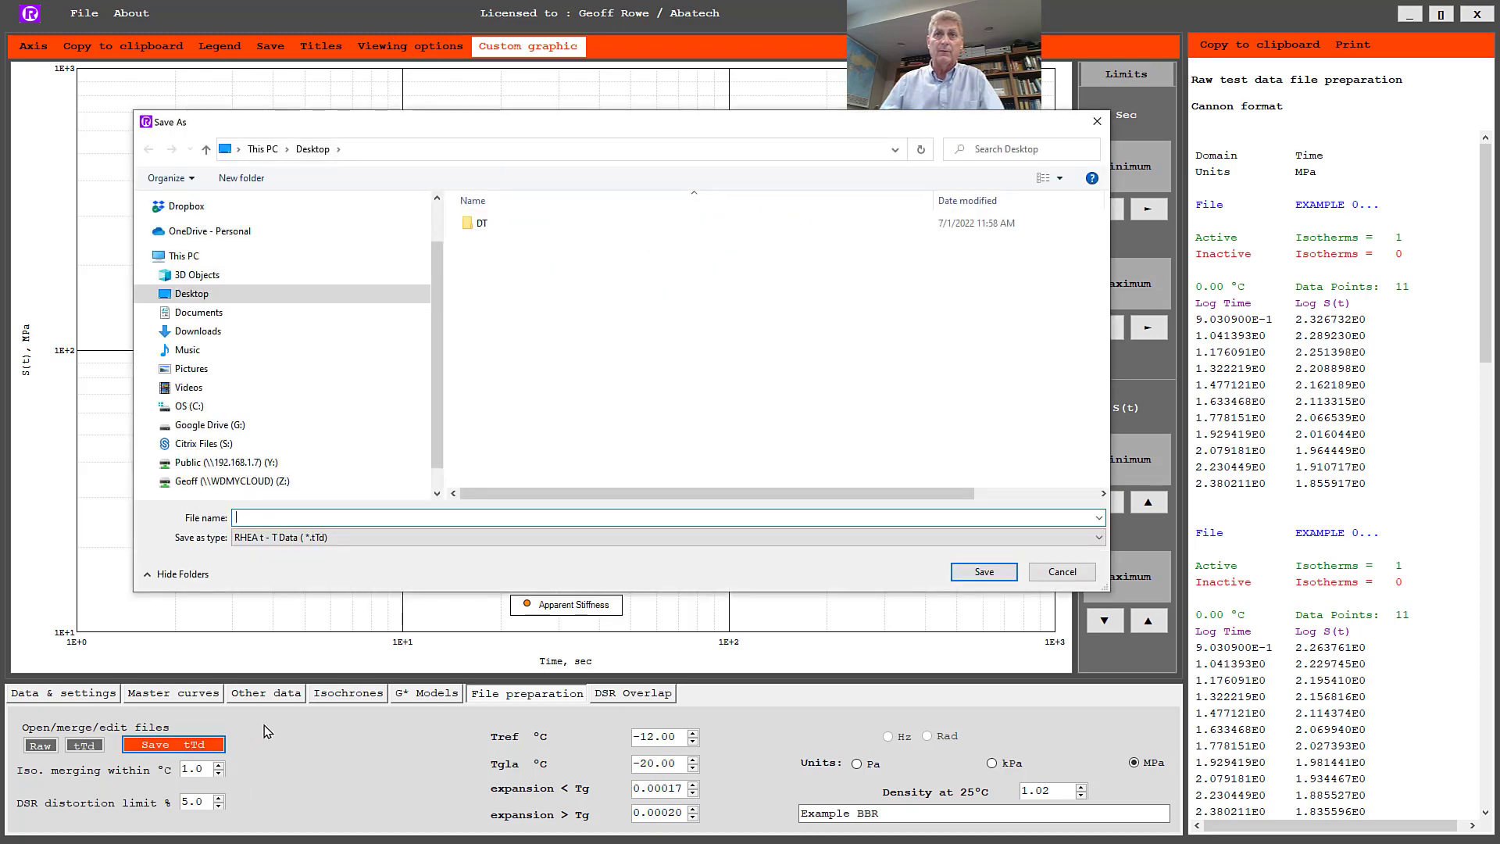
{"action": "type", "text": "E"}
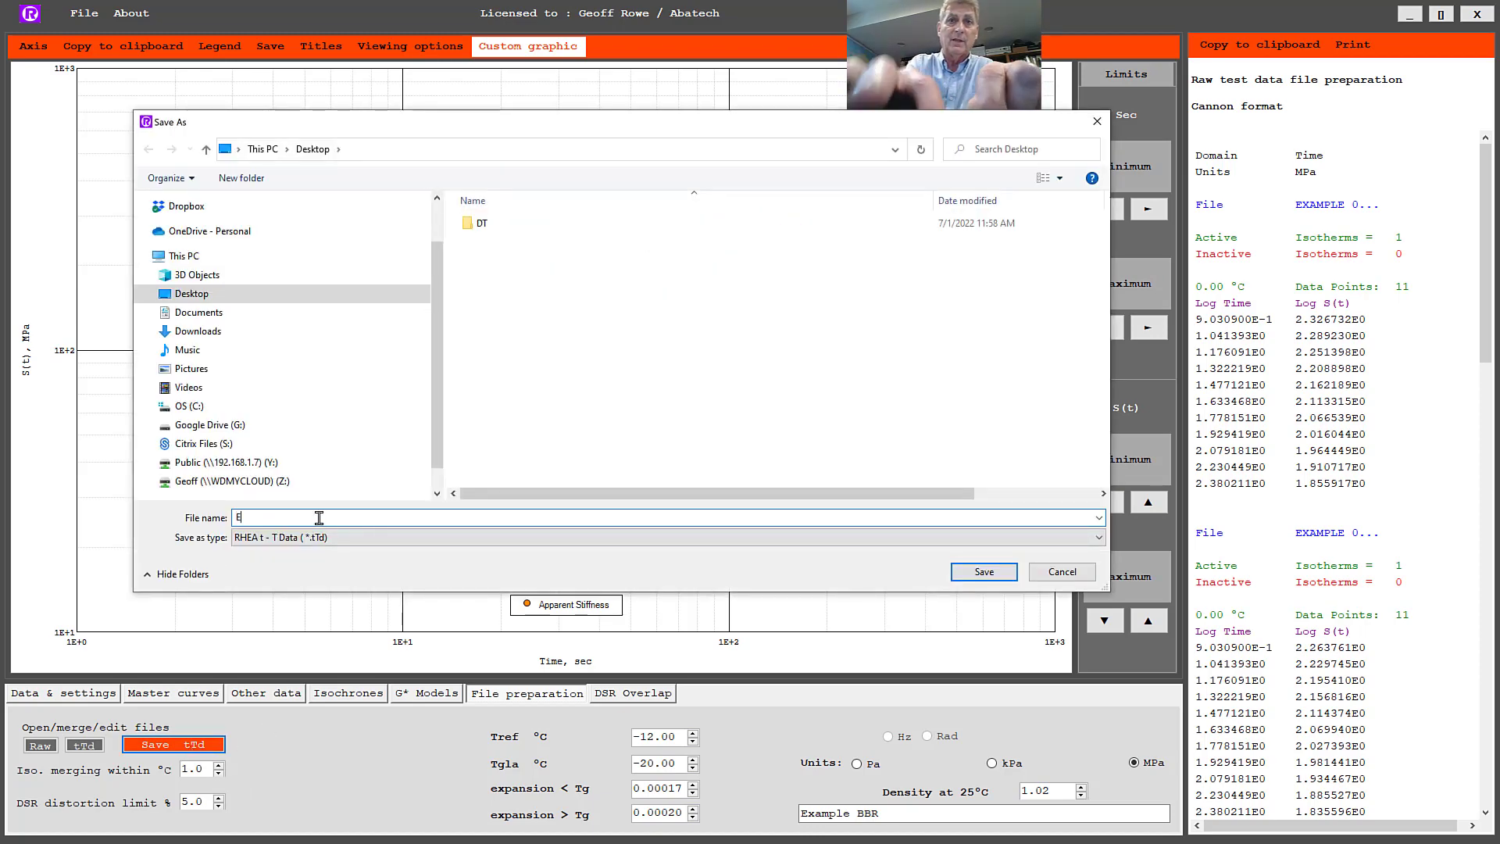
{"action": "type", "text": "xample"}
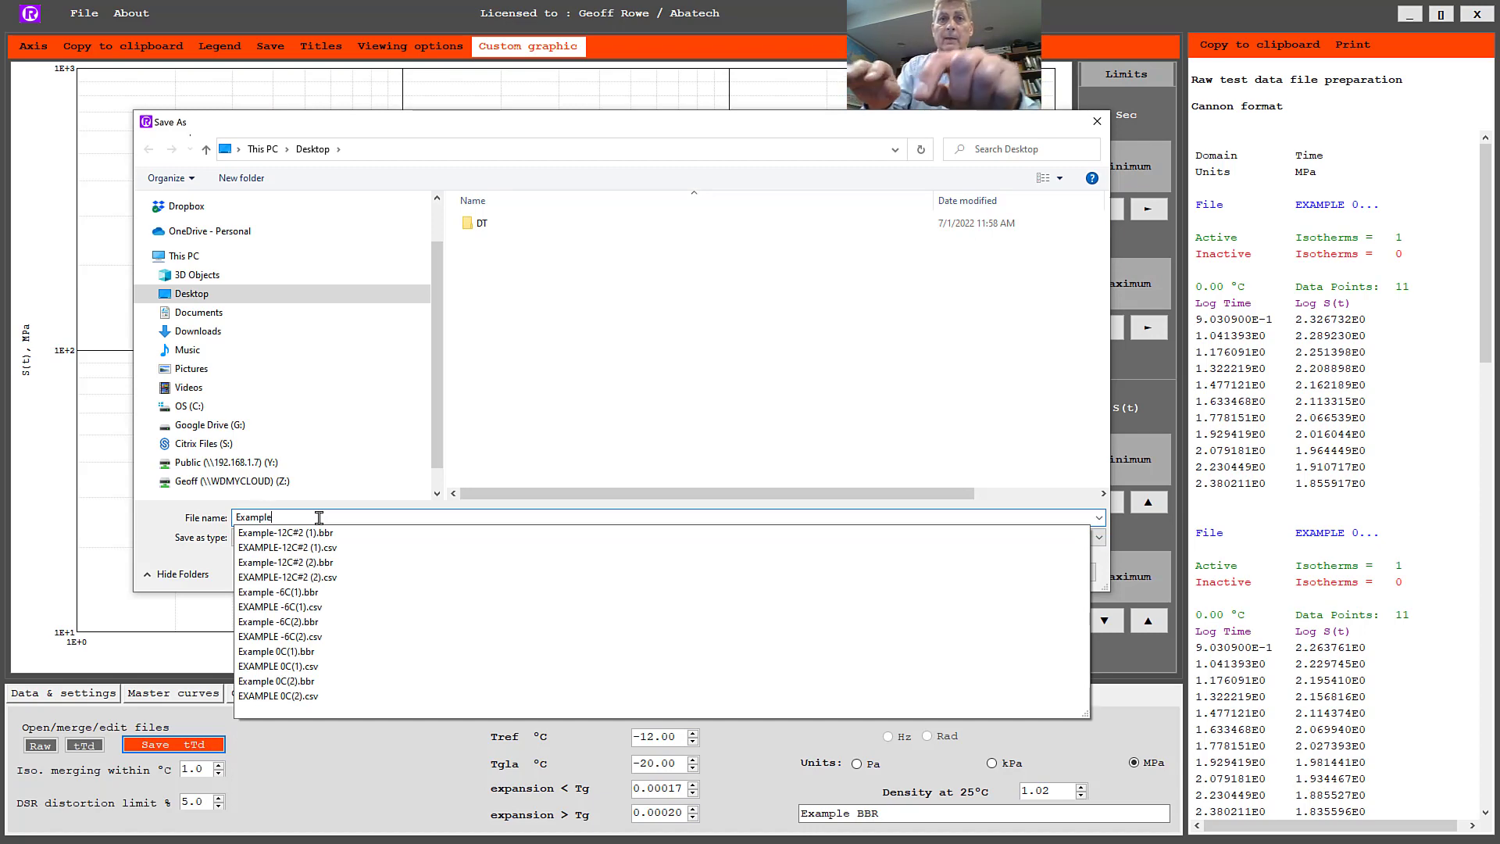
{"action": "key", "text": "Return"}
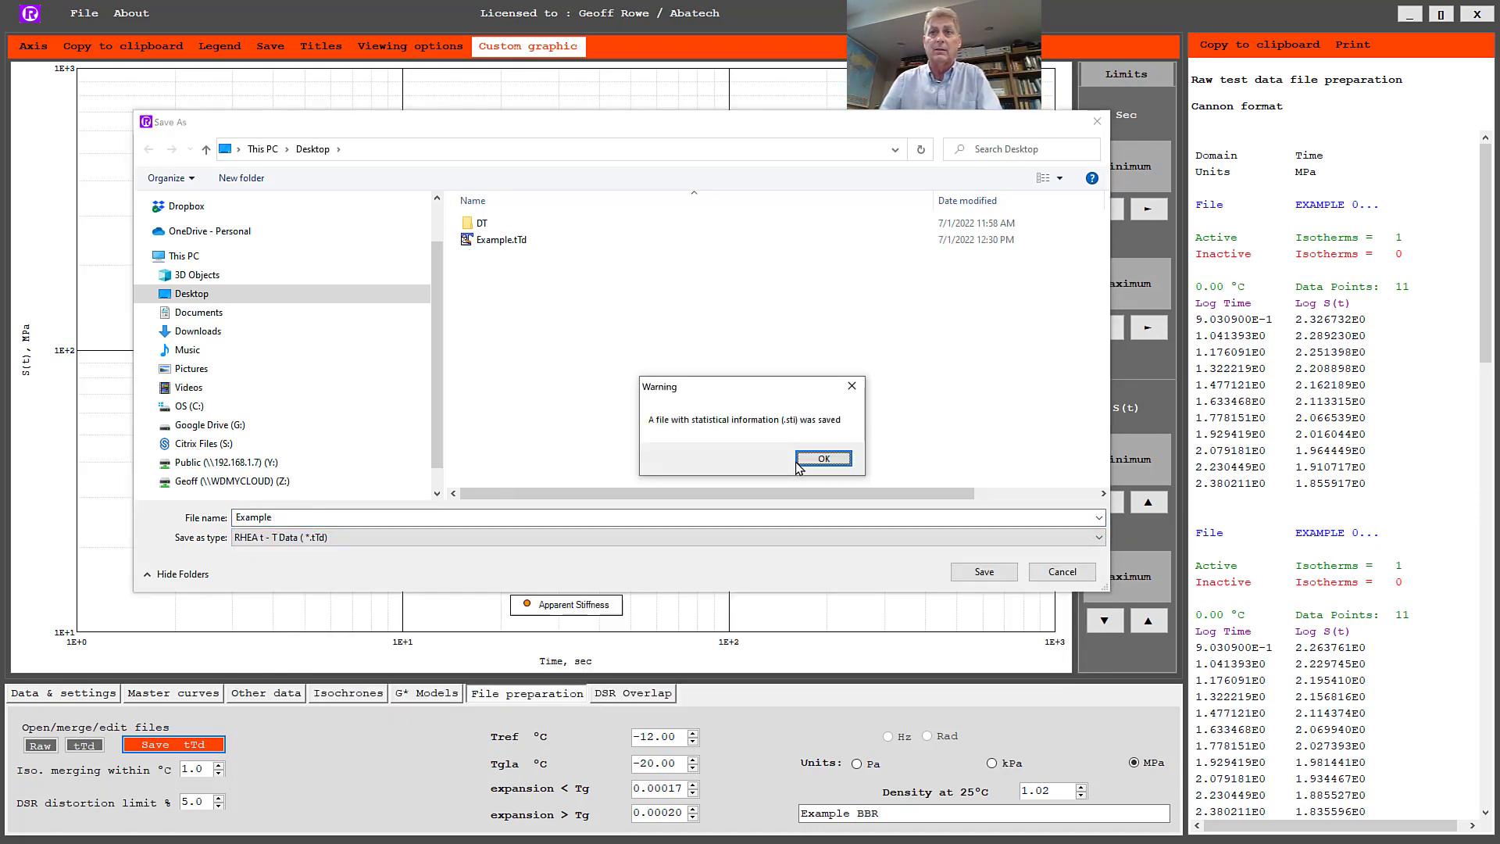
{"action": "left_click", "coordinate": [824, 458]}
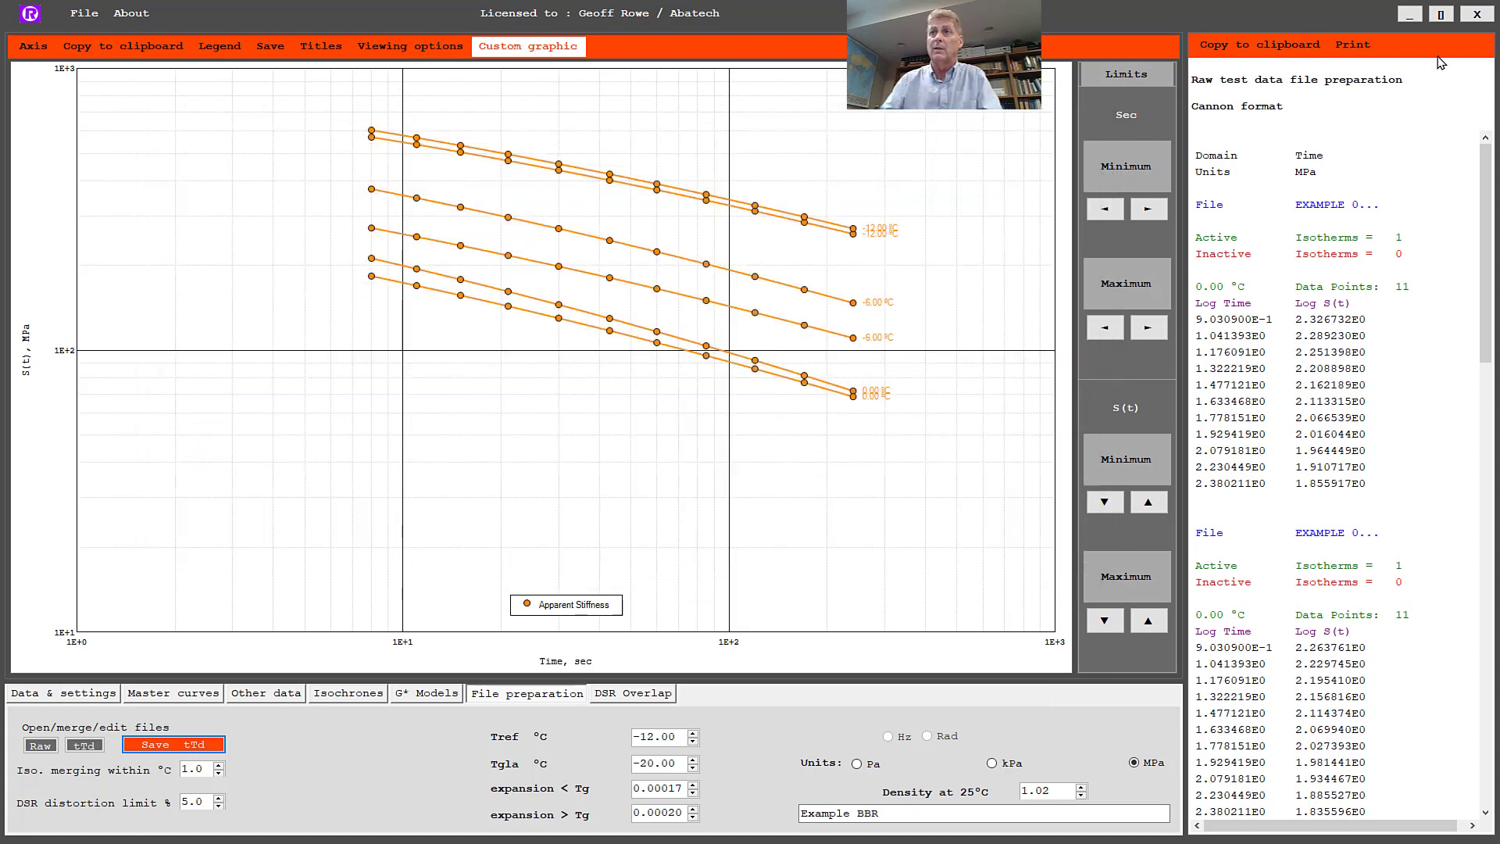
Step: Examine the contents of the desktop files Example.tTd and Example.sti in TextPad and close both files
{"action": "left_click", "coordinate": [1419, 21]}
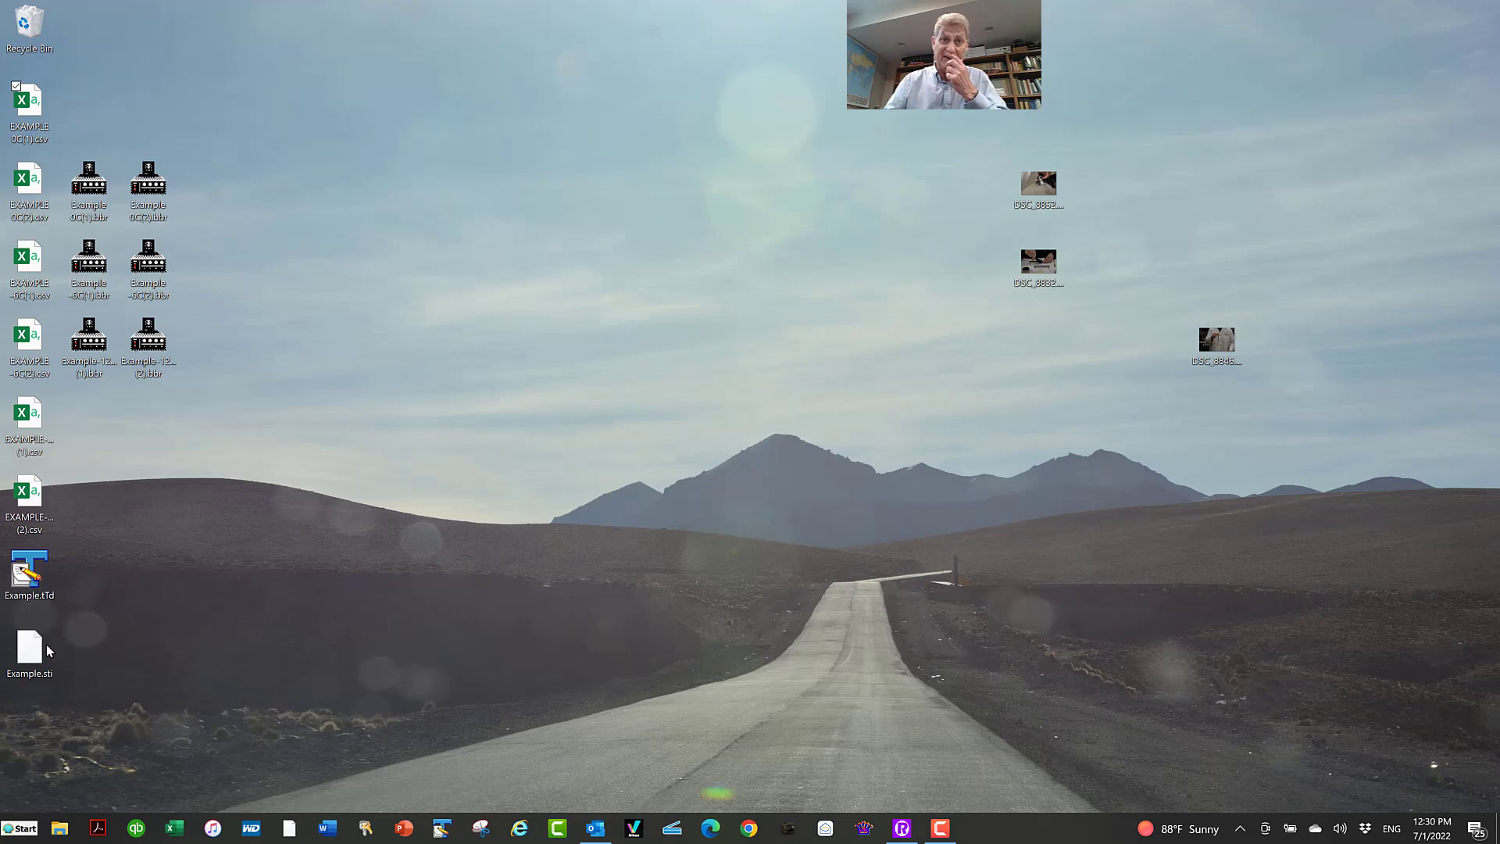
{"action": "double_click", "coordinate": [45, 581]}
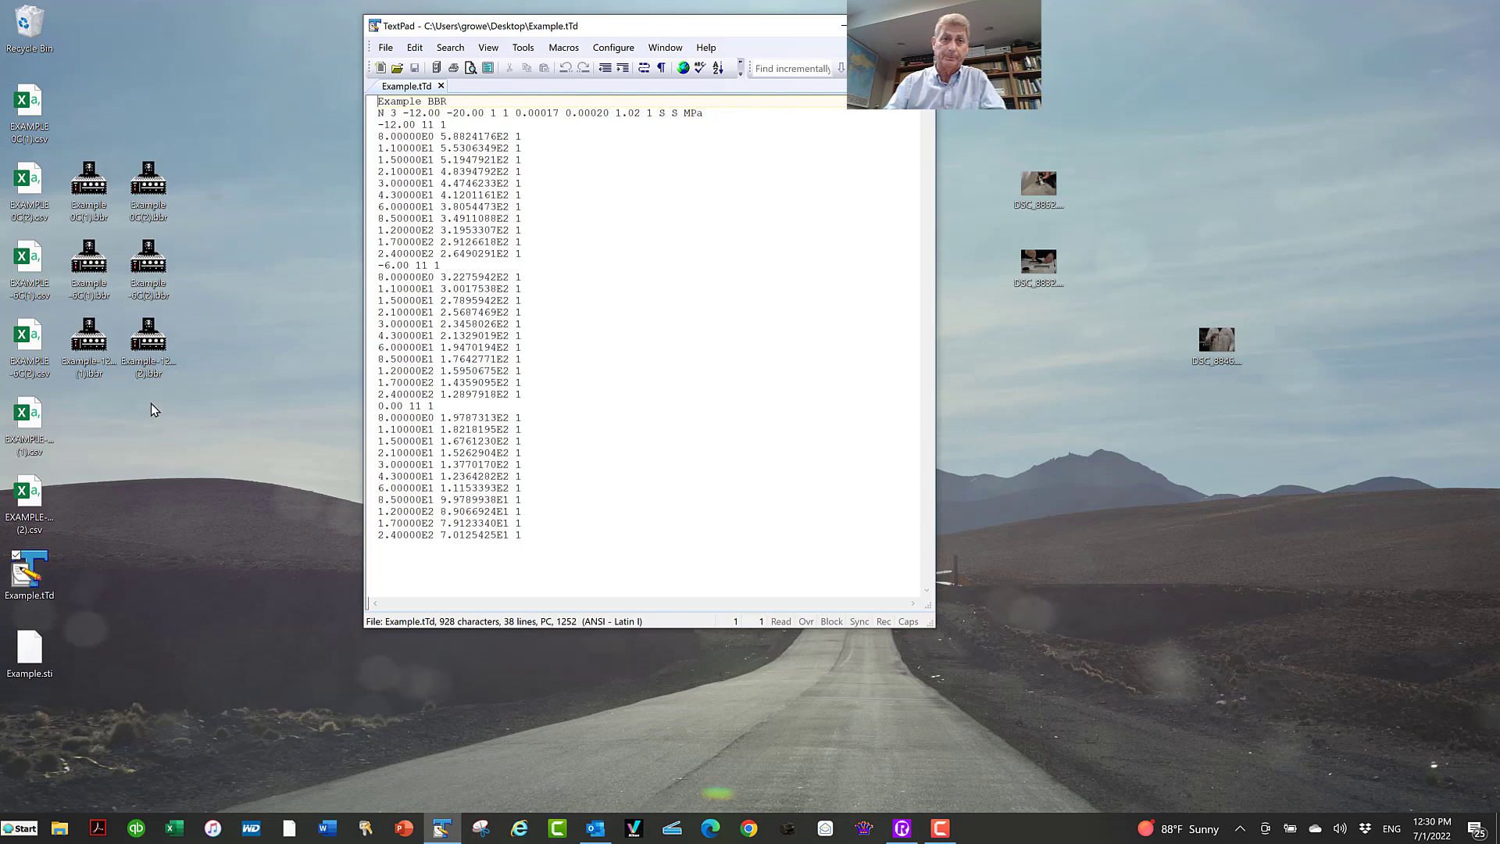
{"action": "left_click", "coordinate": [47, 670]}
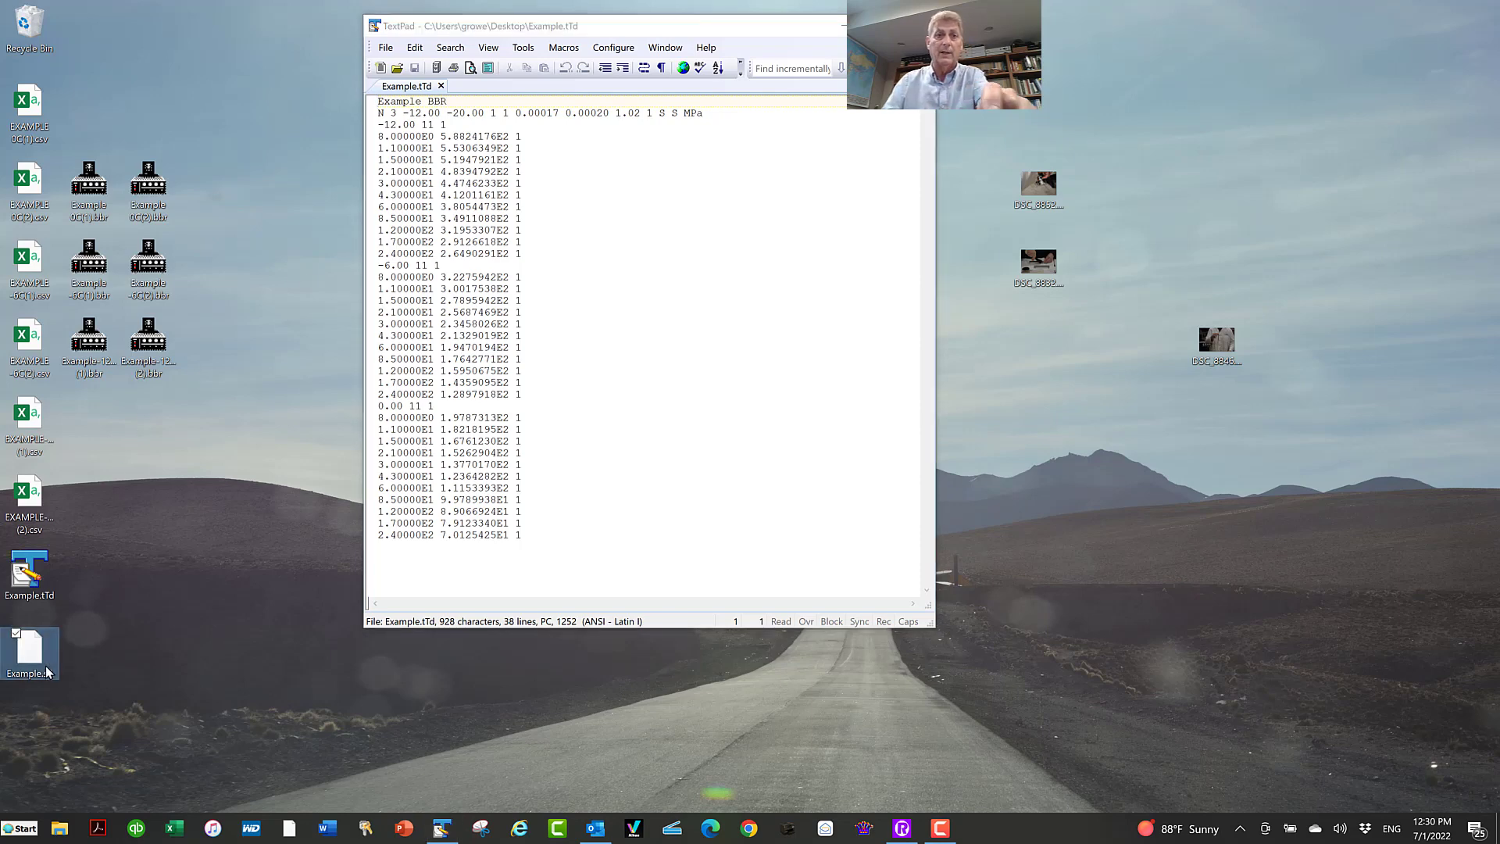
{"action": "right_click", "coordinate": [47, 671]}
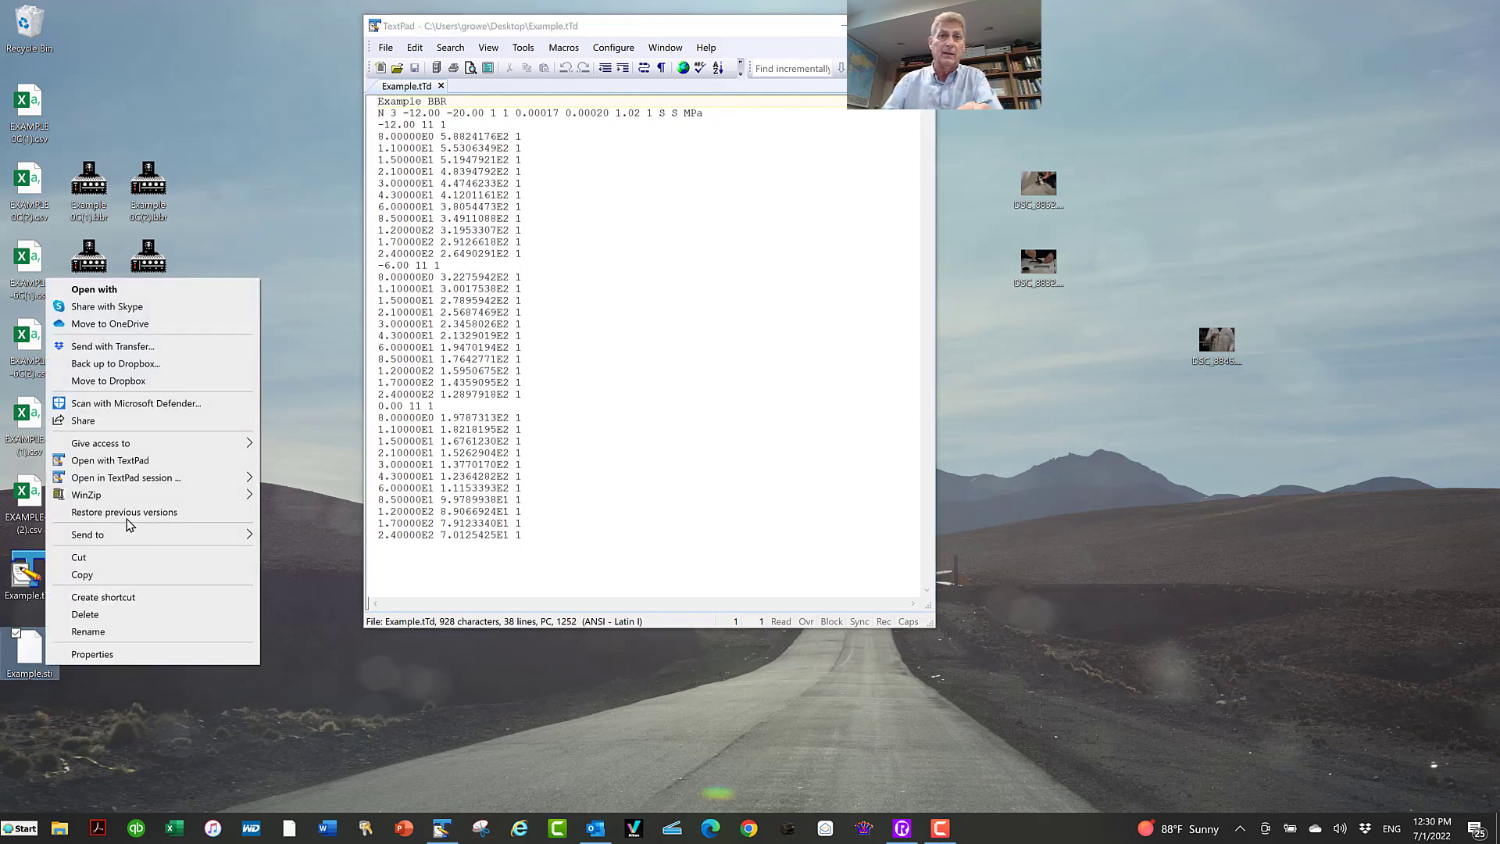
{"action": "left_click", "coordinate": [109, 460]}
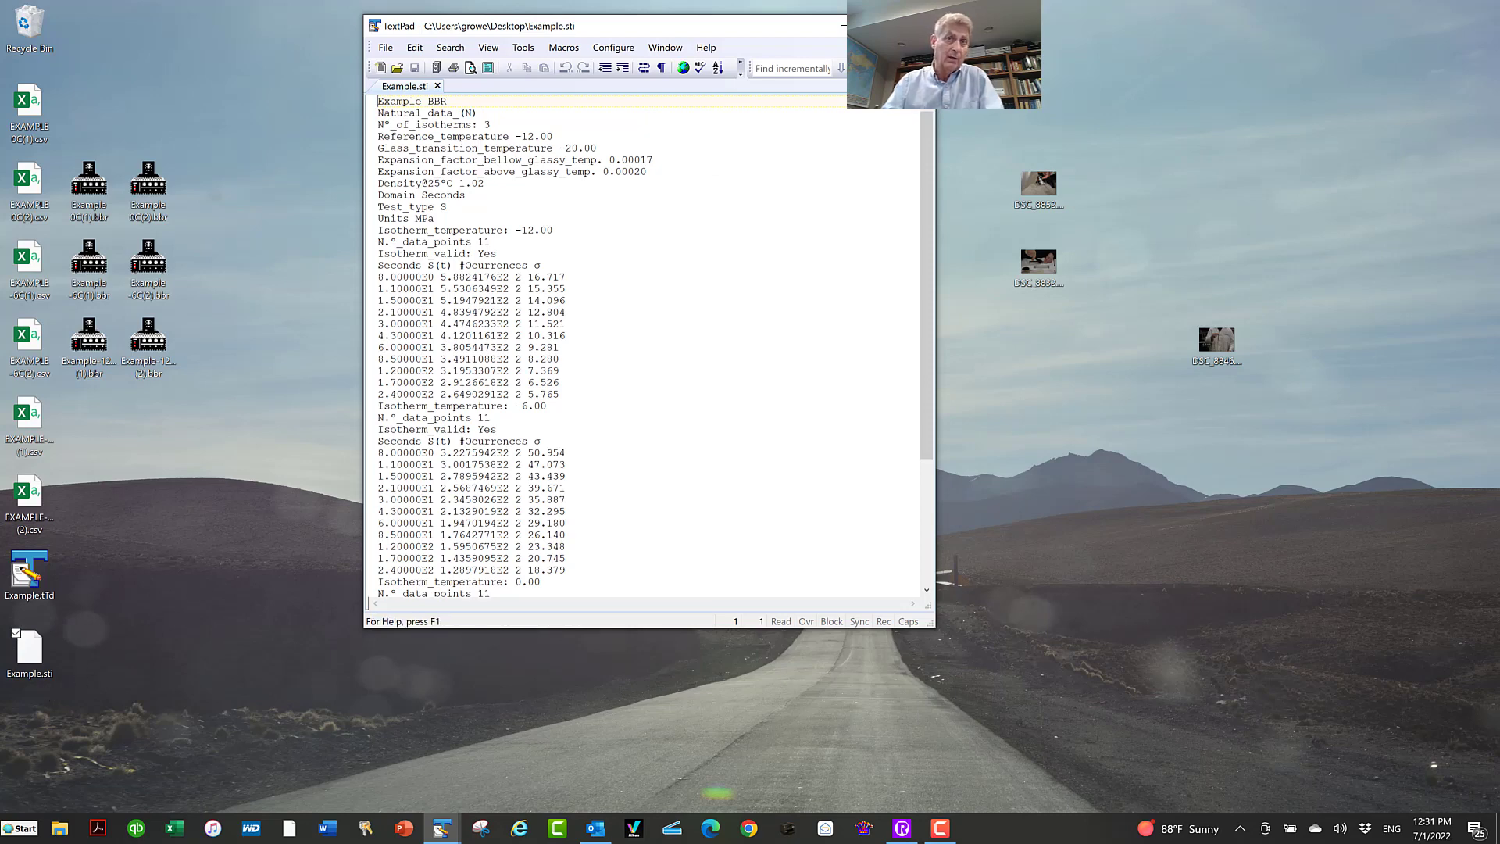
{"action": "left_click", "coordinate": [918, 26]}
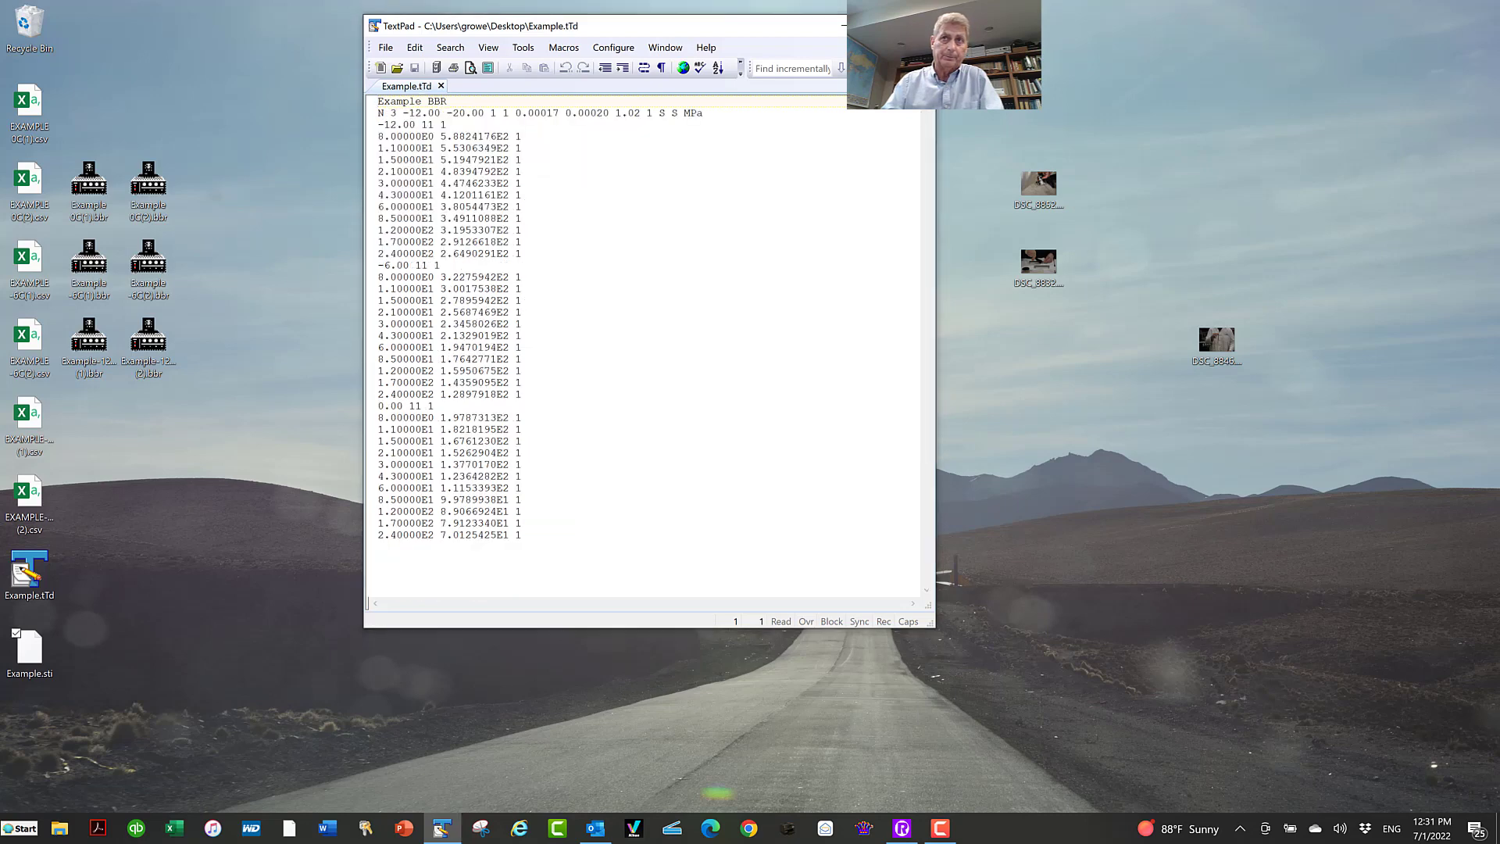
{"action": "left_click", "coordinate": [917, 26]}
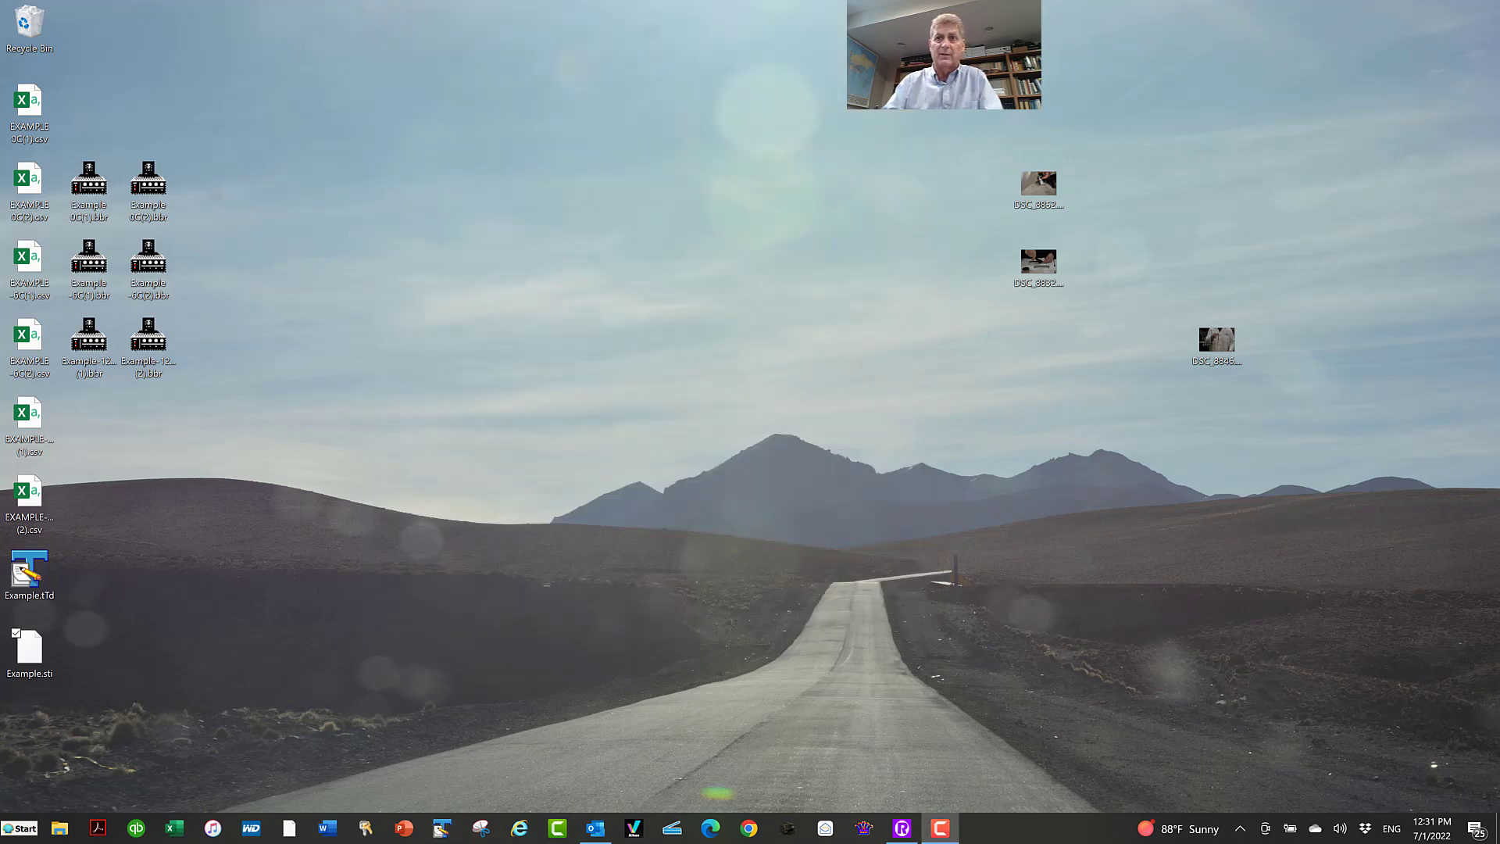
Step: Switch back to the Abatech RHEA program and open the Example t-Td file from the desktop
{"action": "left_click", "coordinate": [903, 826]}
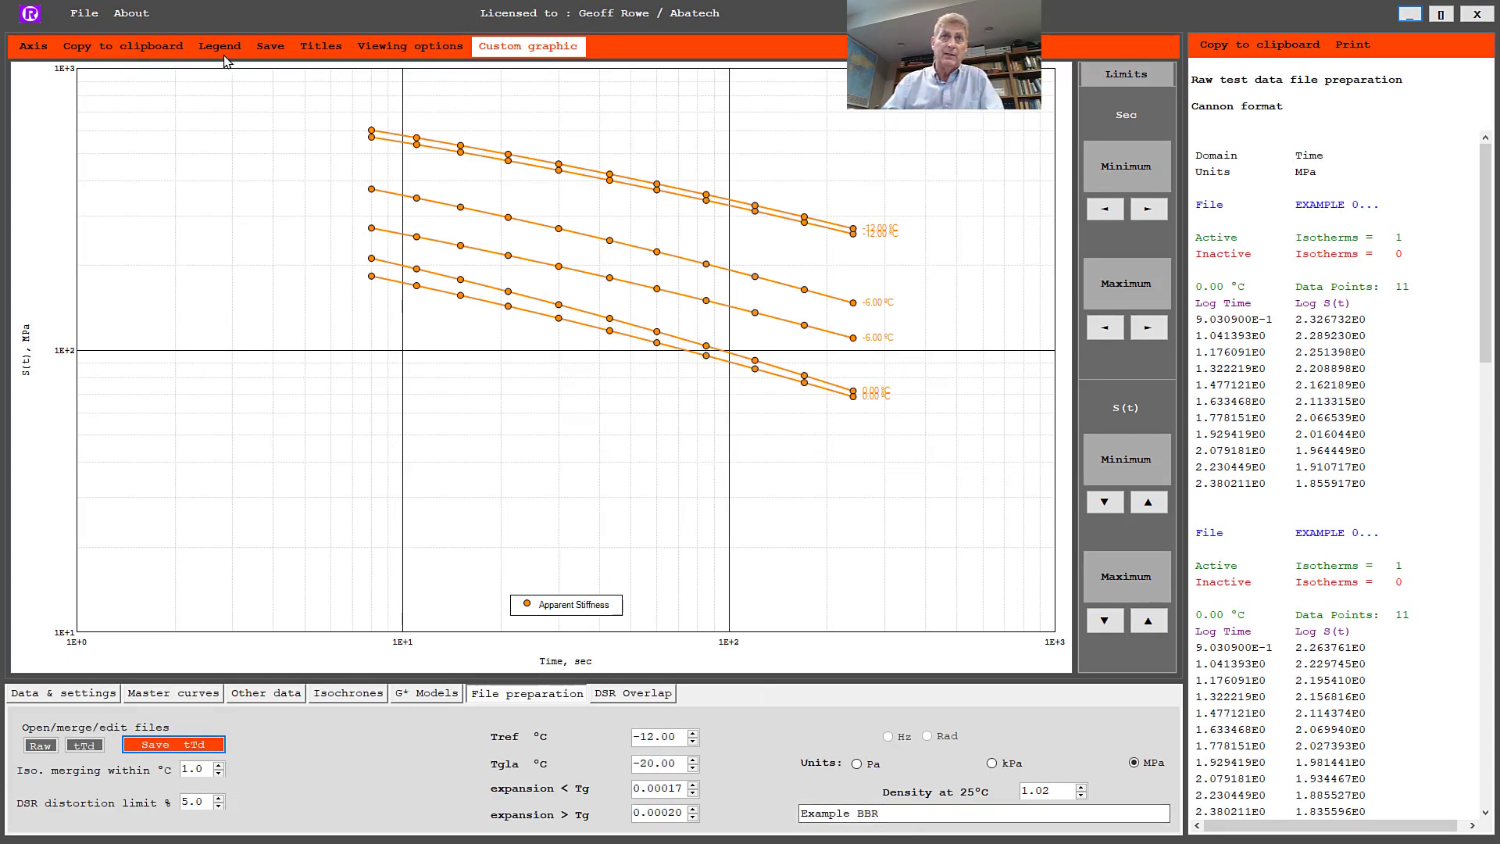
{"action": "left_click", "coordinate": [86, 13]}
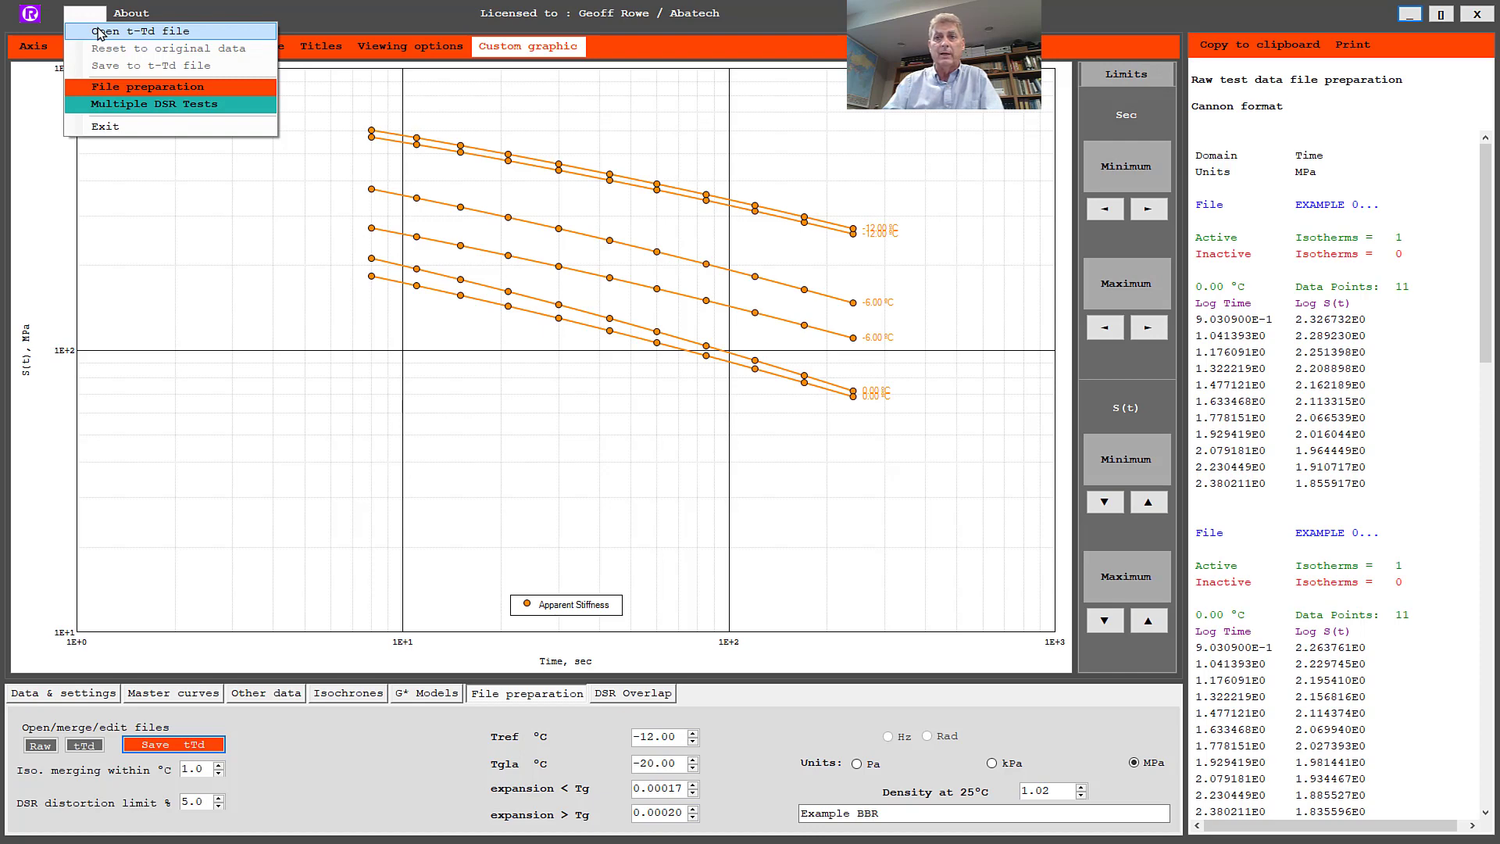
{"action": "left_click", "coordinate": [100, 33]}
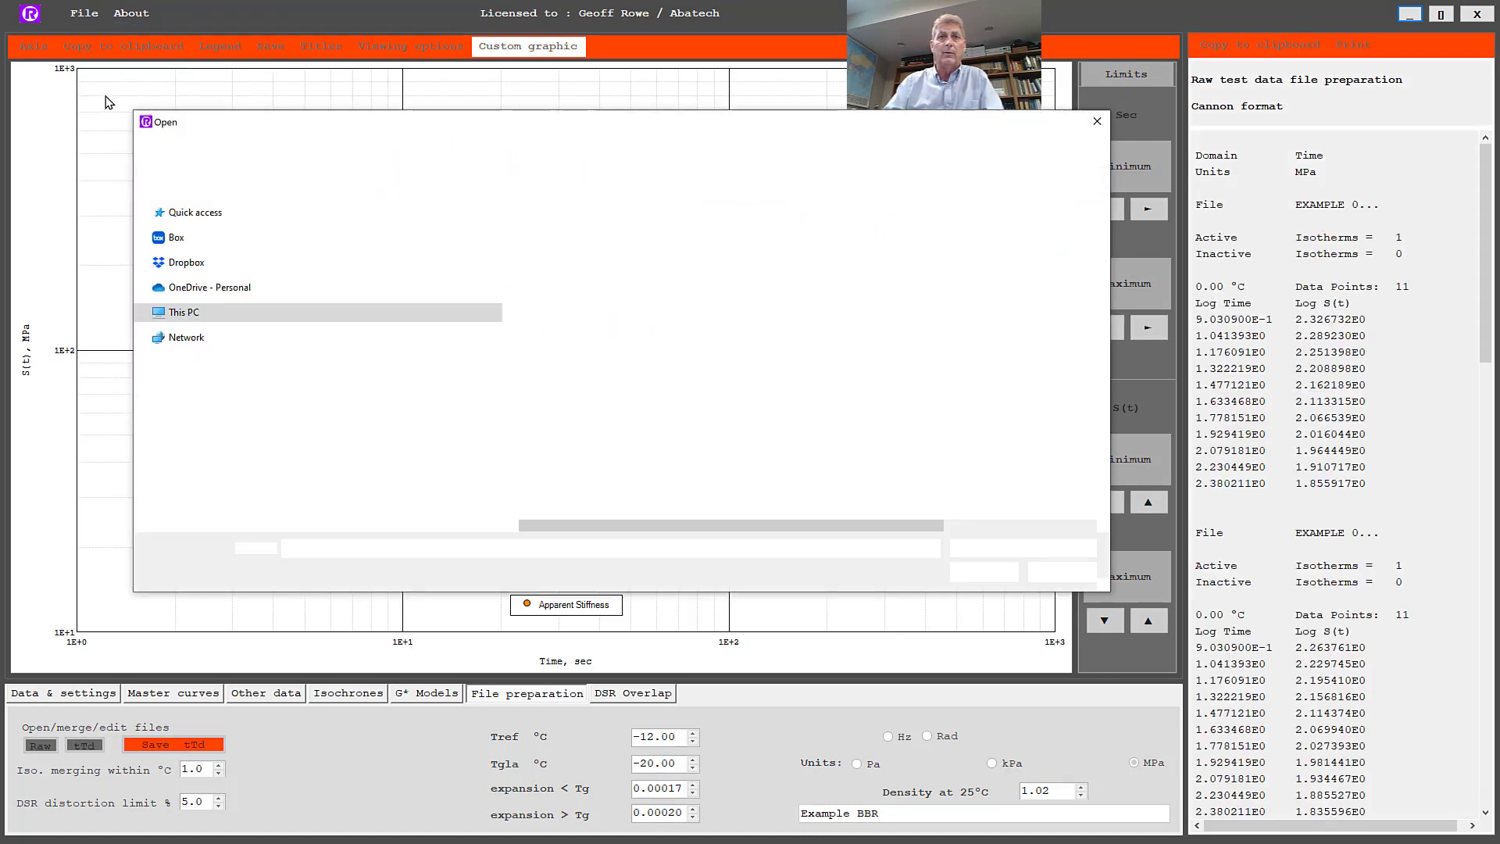
{"action": "double_click", "coordinate": [556, 243]}
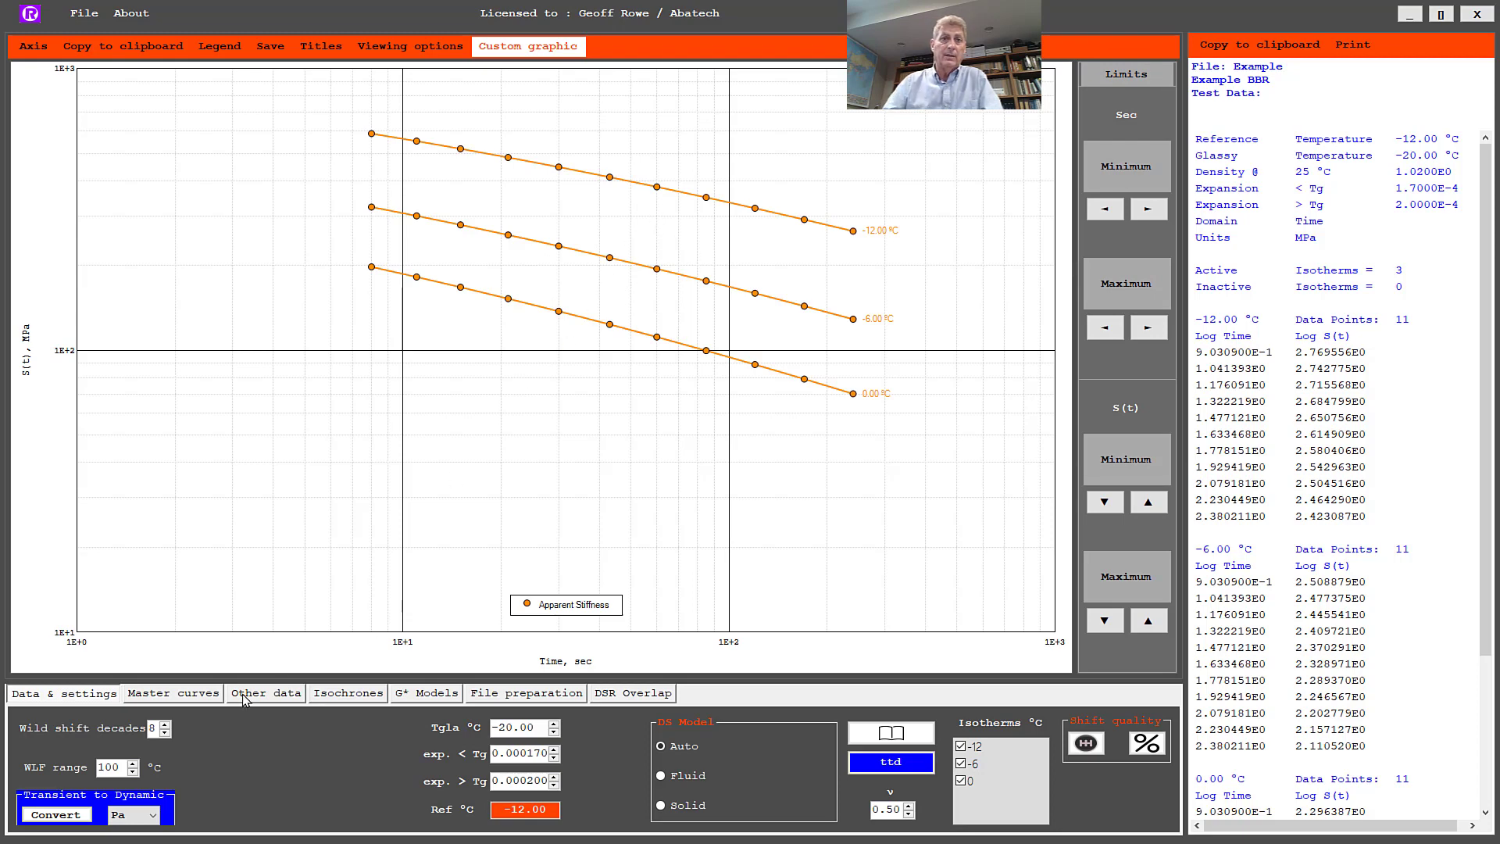
Step: Display the S(t) master curve with its pairwise, isotherms, smoothed and points views, and fit the D(t) discrete retardation spectrum
{"action": "left_click", "coordinate": [191, 694]}
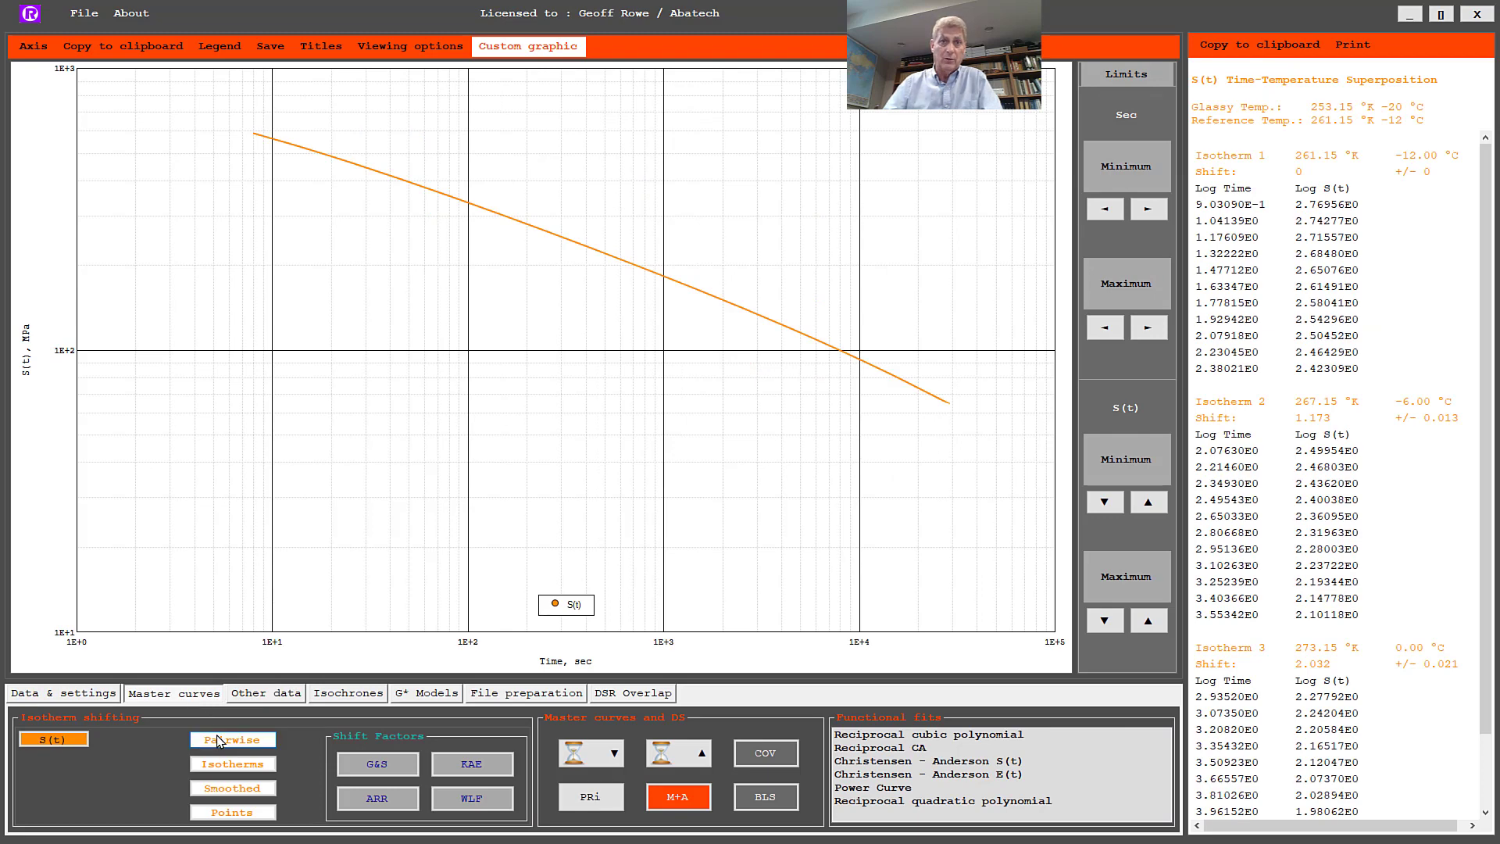
{"action": "left_click", "coordinate": [219, 740]}
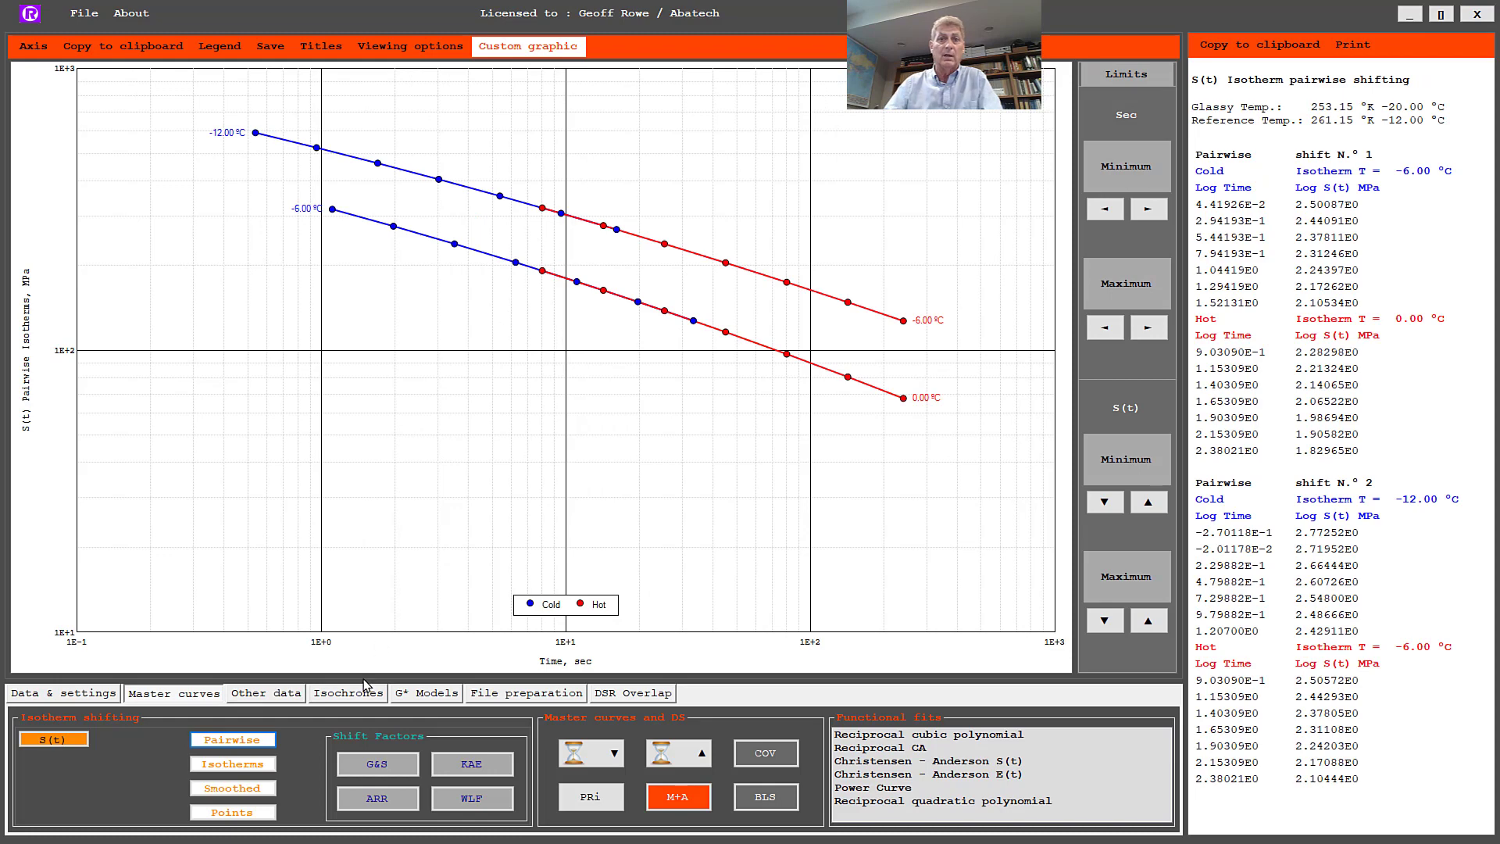
{"action": "left_click", "coordinate": [261, 767]}
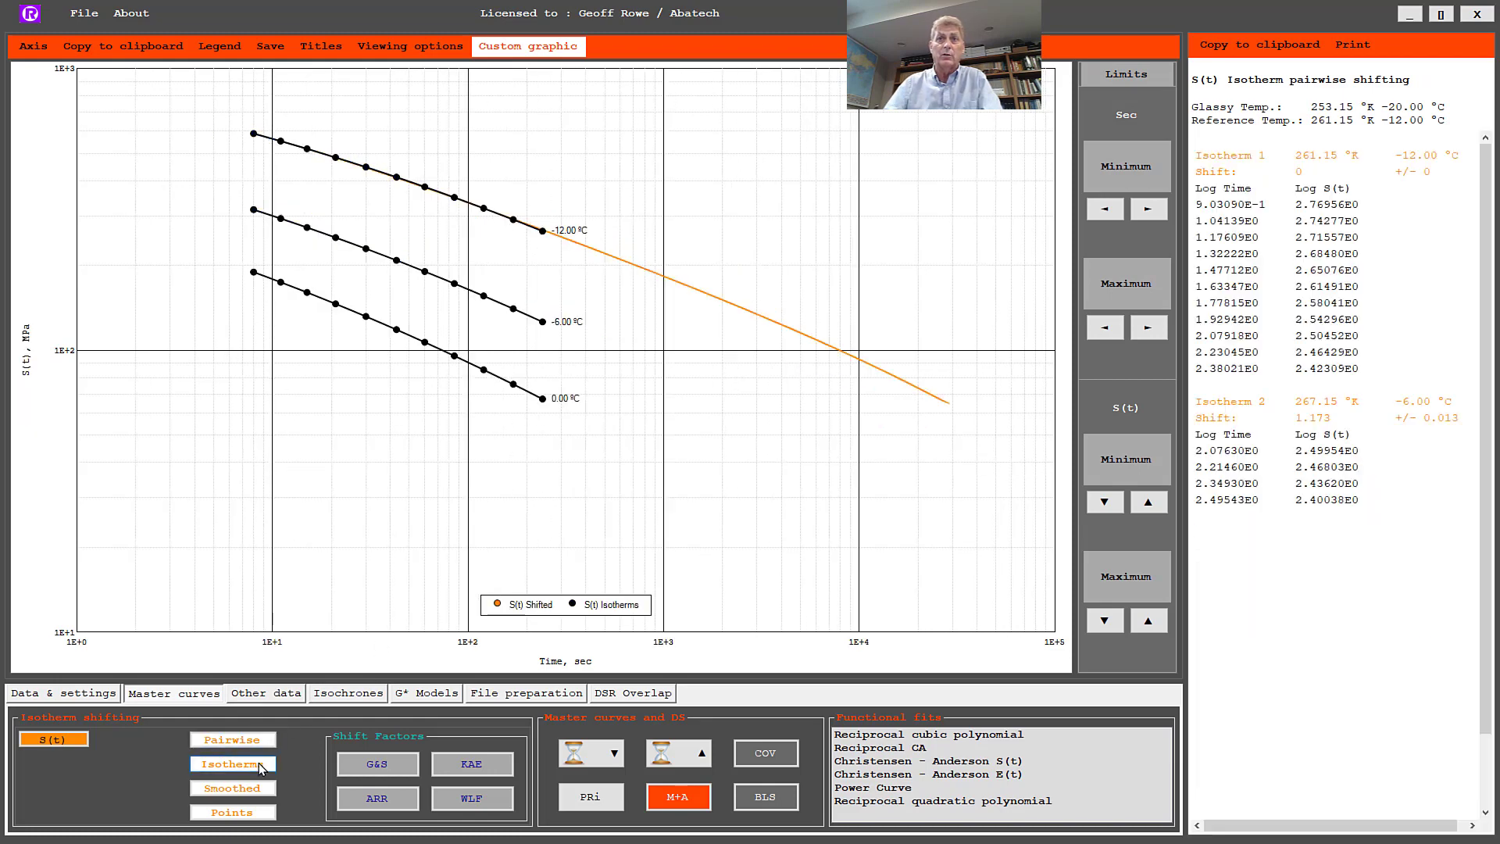
{"action": "left_click", "coordinate": [258, 787]}
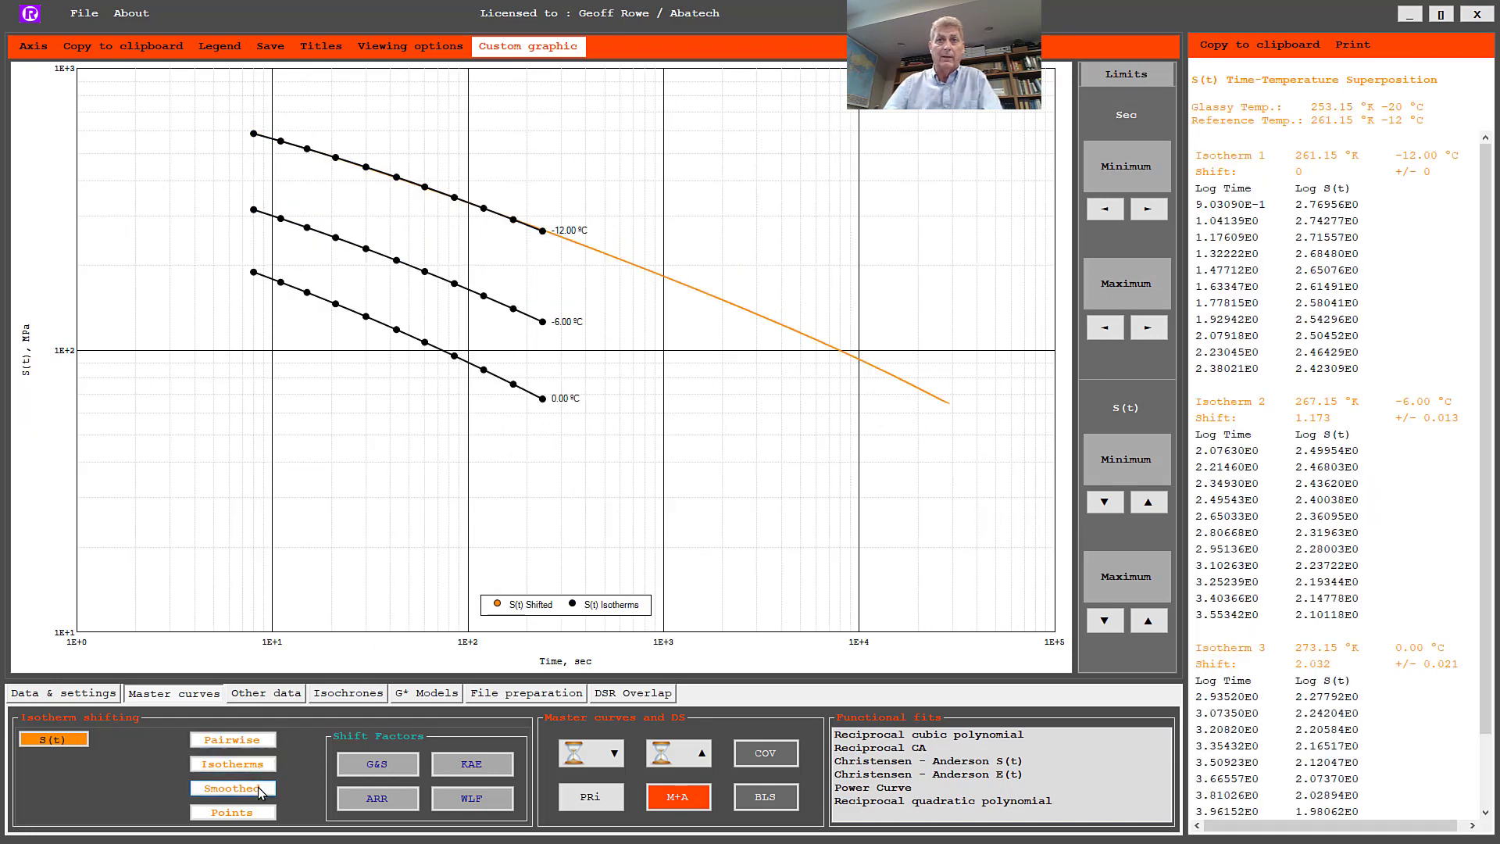
{"action": "left_click", "coordinate": [257, 814]}
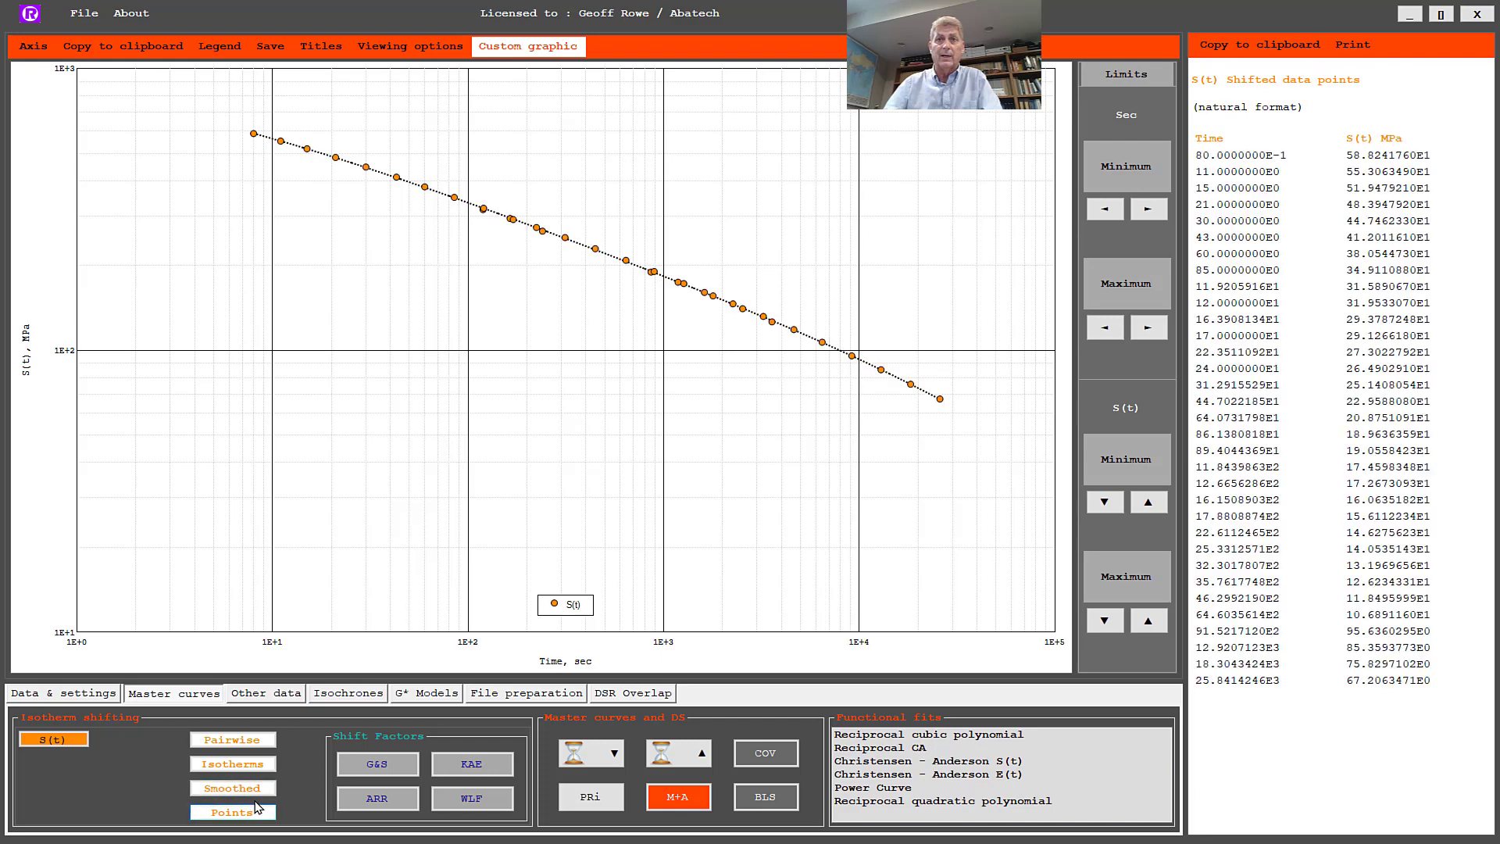
{"action": "left_click", "coordinate": [673, 755]}
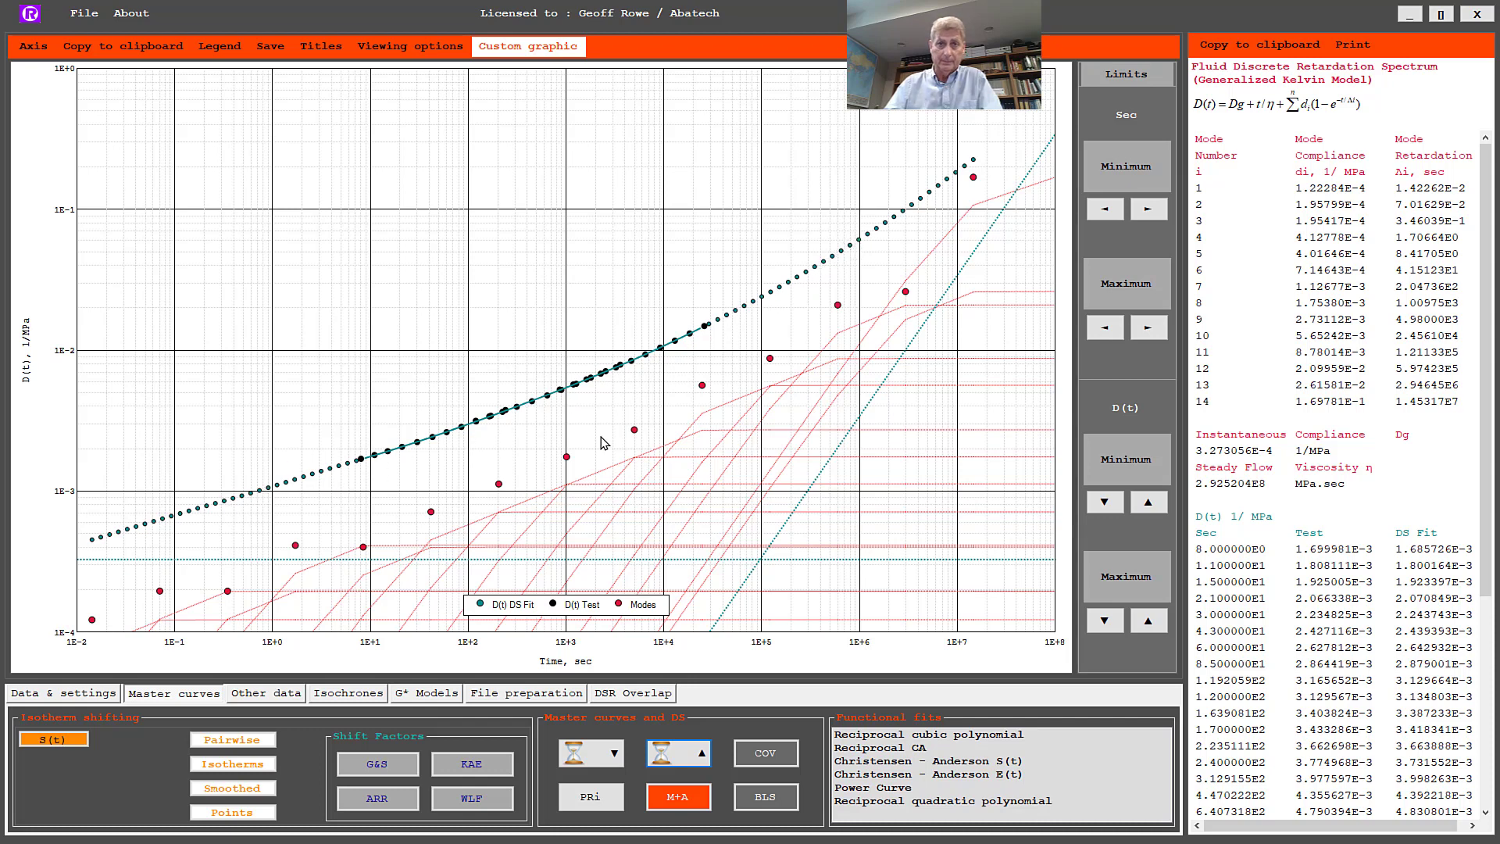
Step: Fit the Christensen - Anderson S(t) function to the master curve and compare it with the Reciprocal CA fit
{"action": "left_click", "coordinate": [879, 763]}
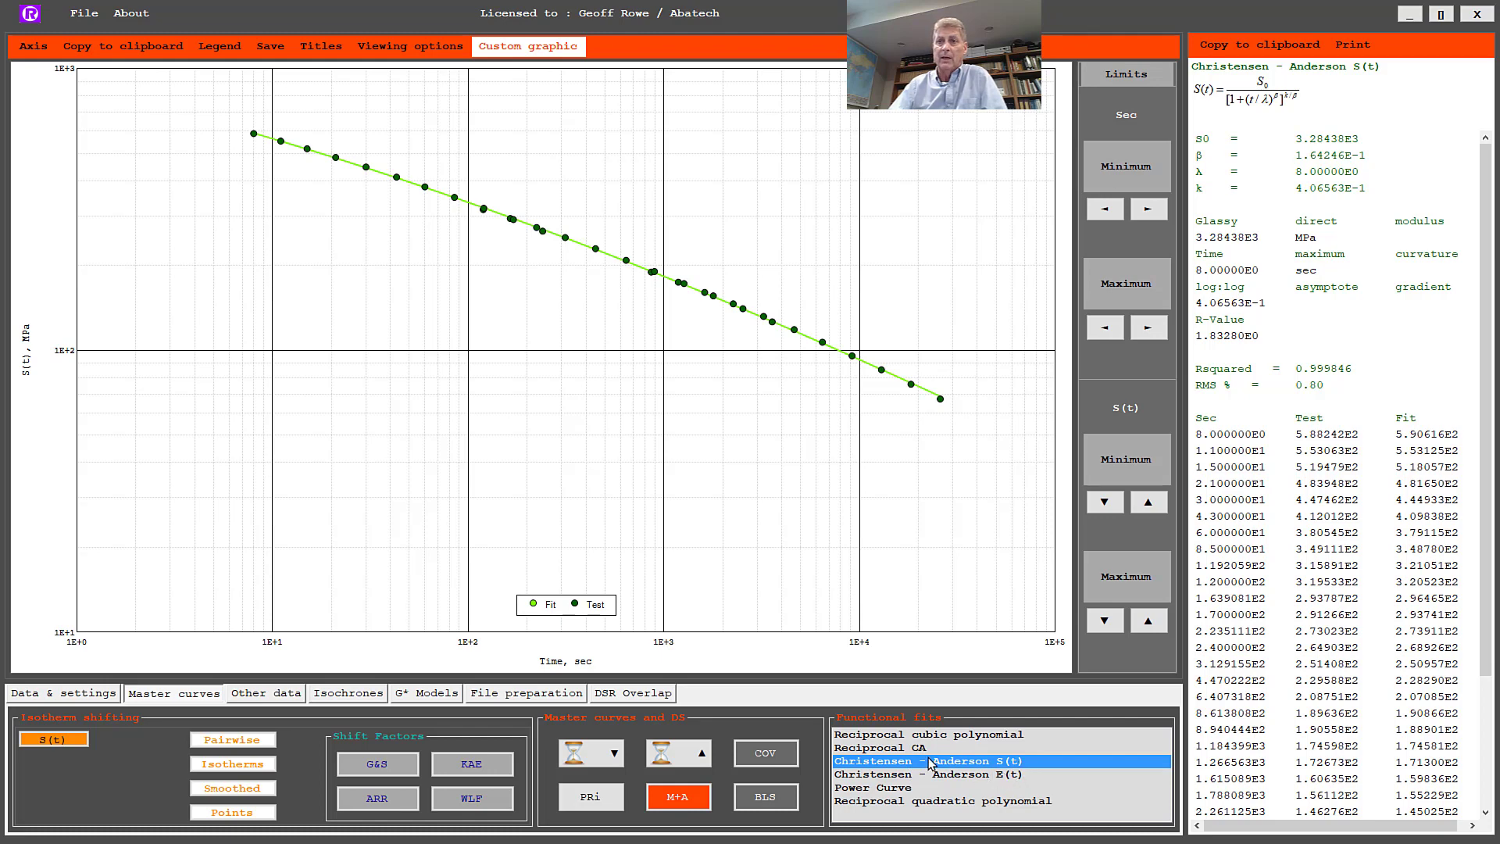
{"action": "left_click", "coordinate": [903, 747]}
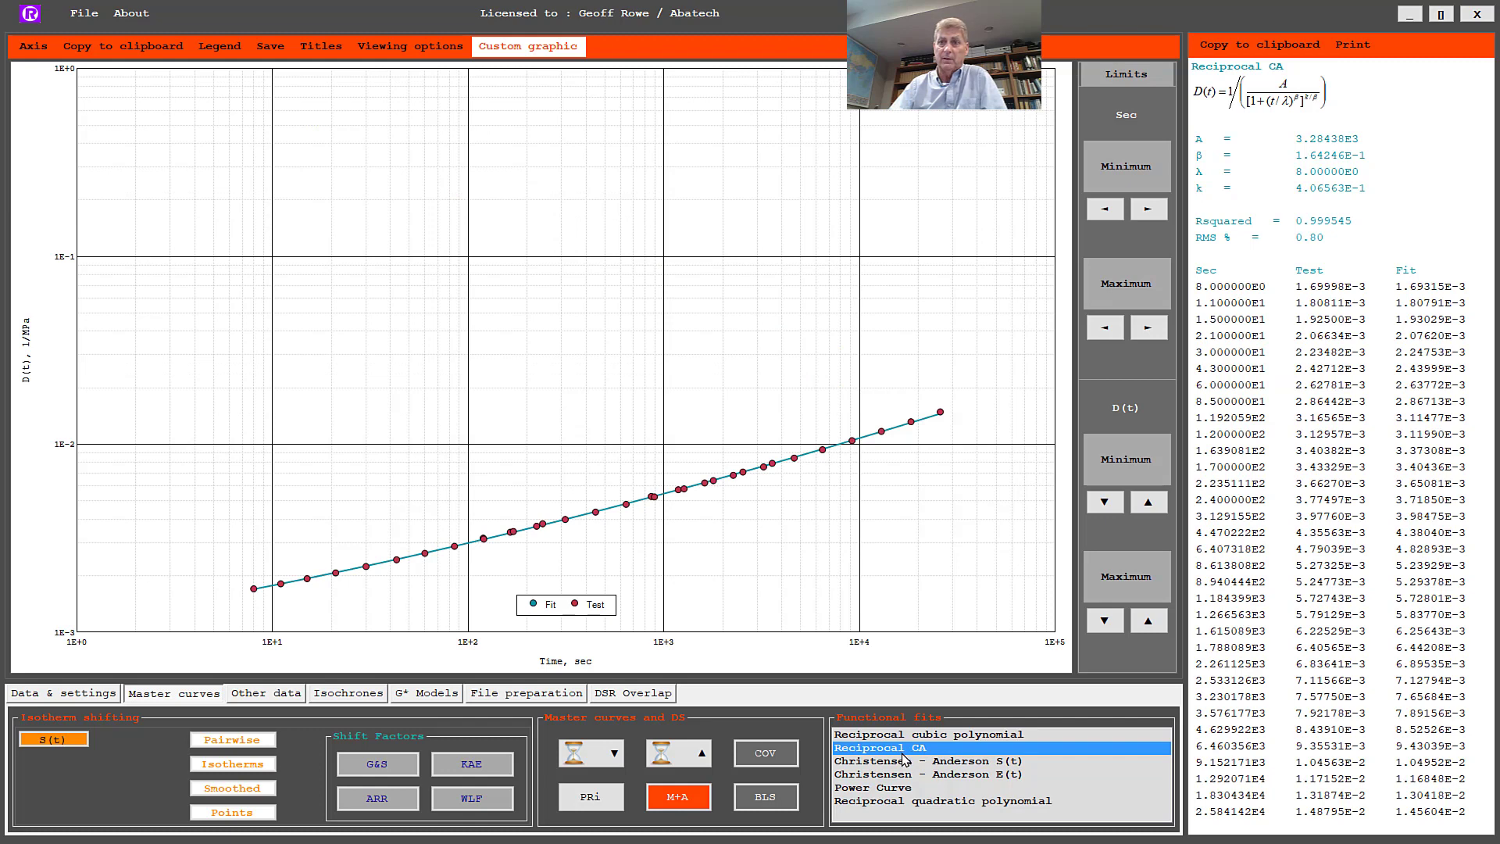
{"action": "left_click", "coordinate": [905, 762]}
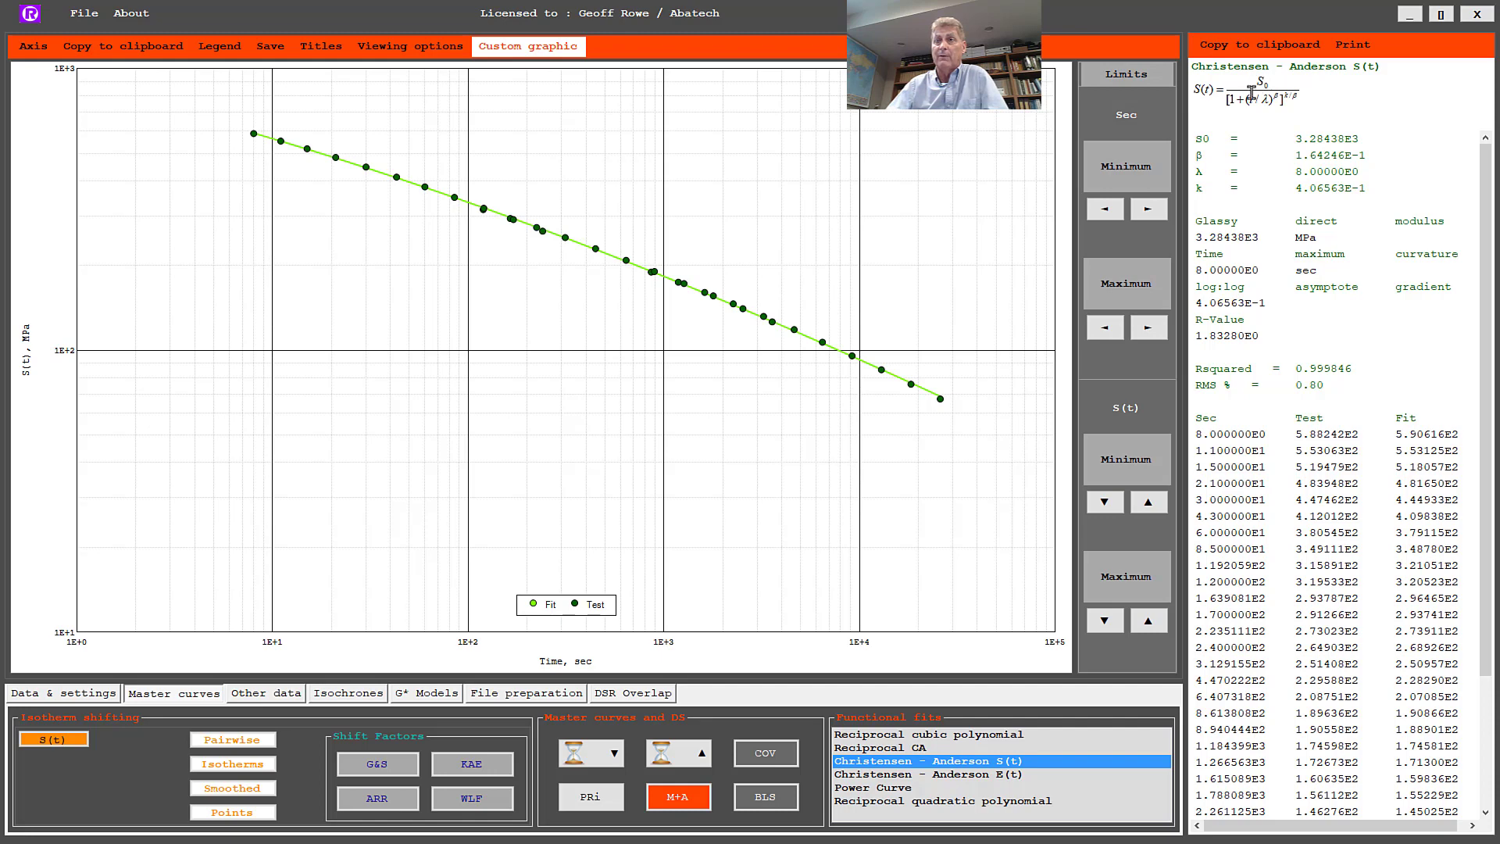
Step: Calculate Tc(stiffness), Tc(m-value) and ΔTc from the Example isotherms and view the results at the end of the report
{"action": "left_click", "coordinate": [278, 694]}
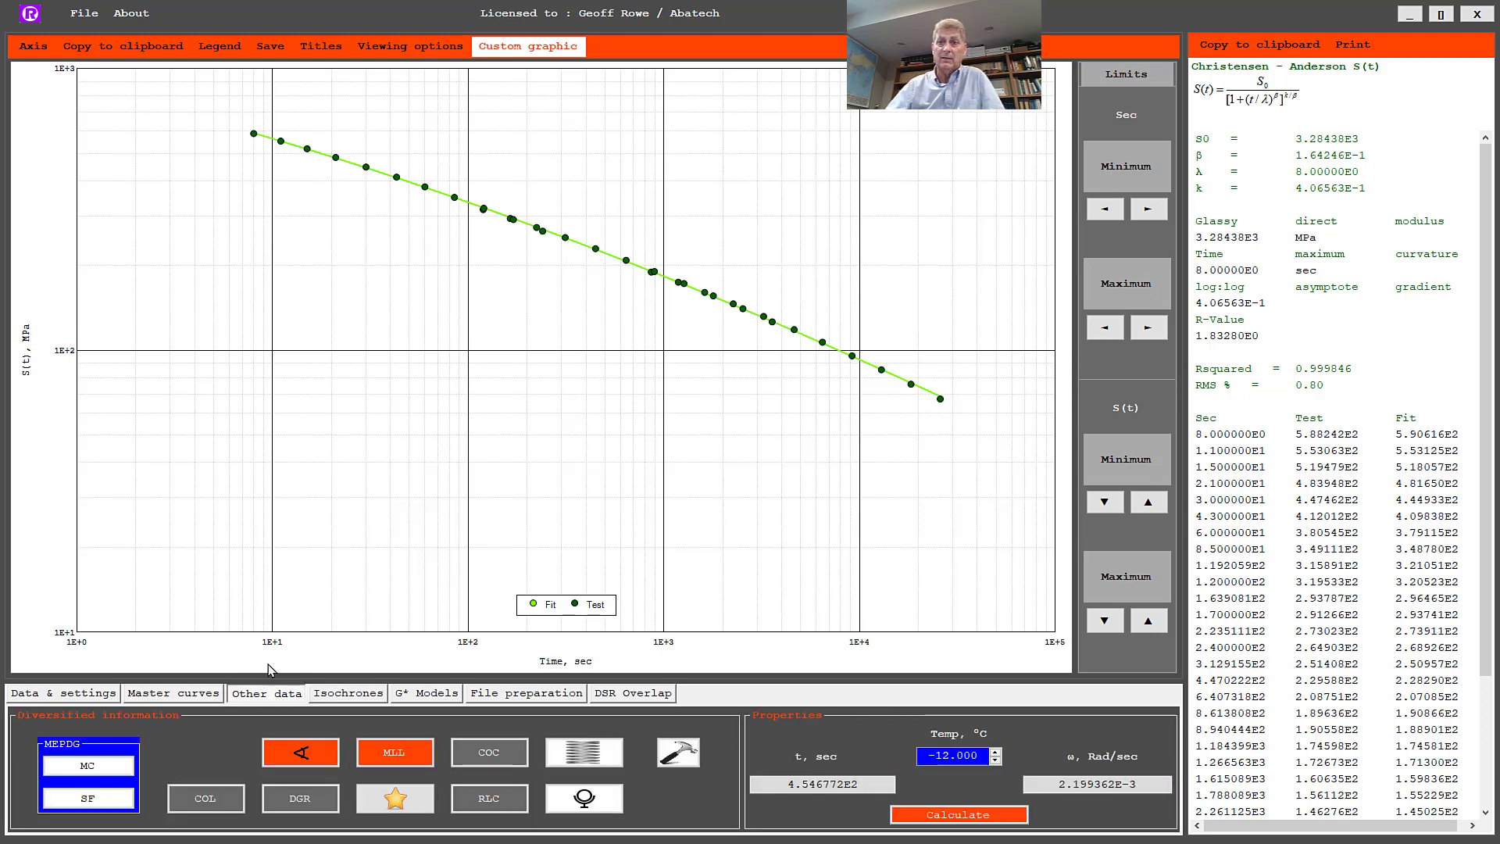
{"action": "left_click", "coordinate": [671, 756]}
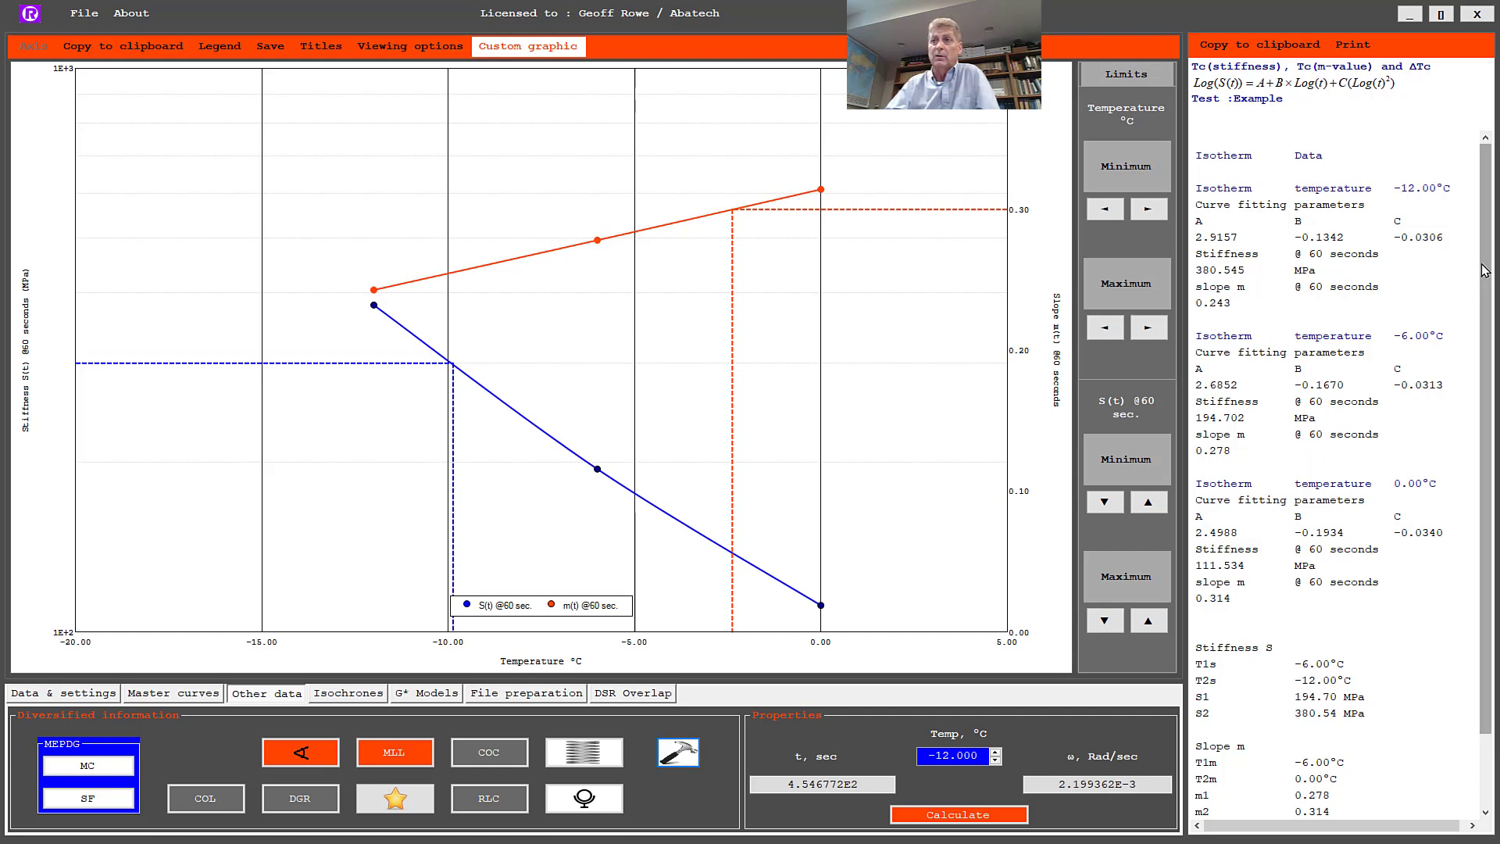
{"action": "left_click_drag", "start_coordinate": [1484, 270], "coordinate": [1485, 344]}
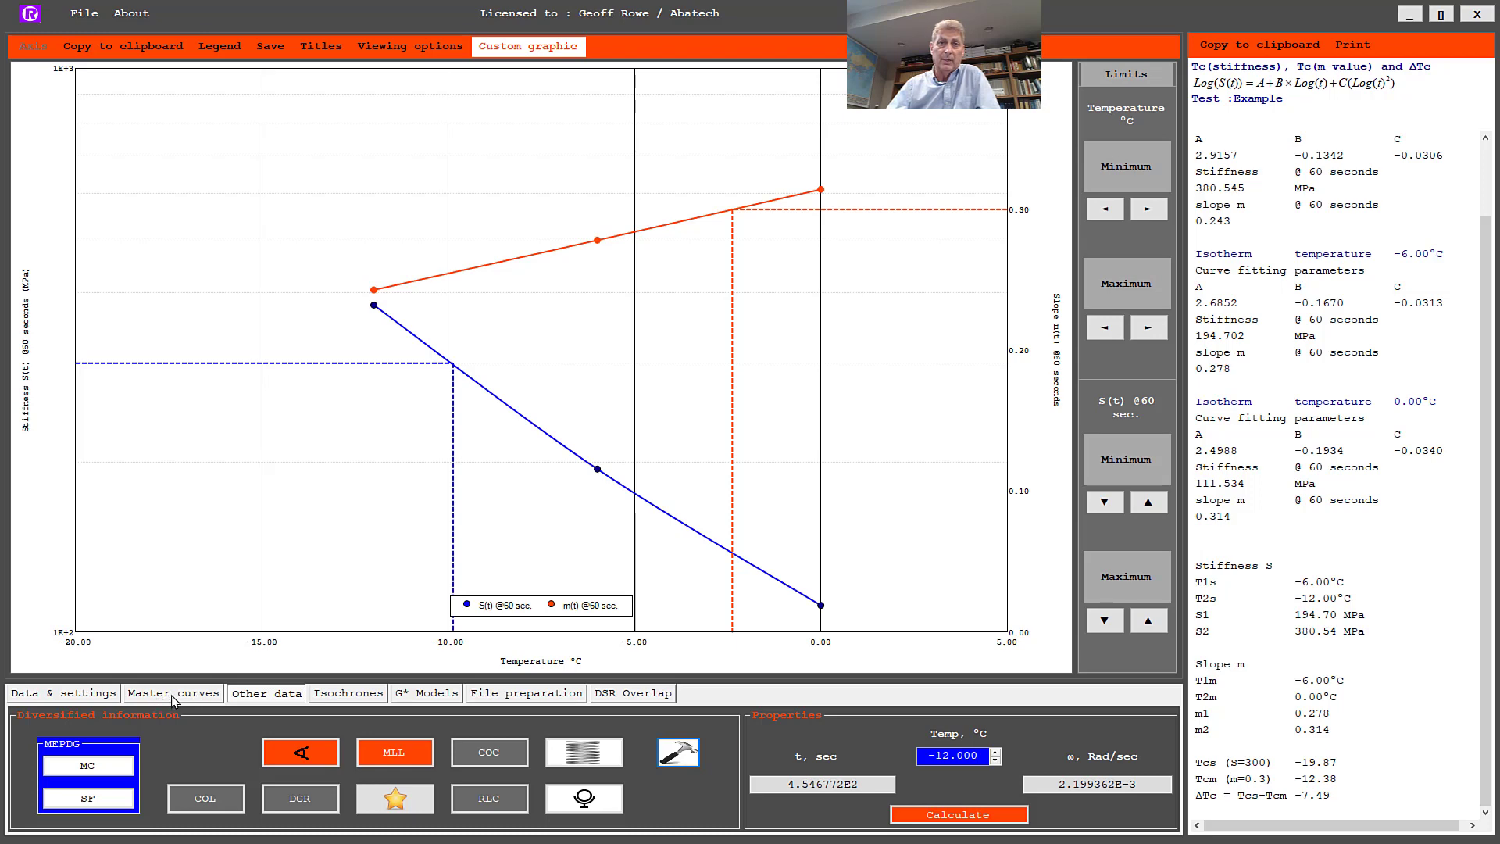
Step: Review the apparent stiffness isotherms, the S(t) master curve and its pairwise isotherm shifting
{"action": "left_click", "coordinate": [86, 694]}
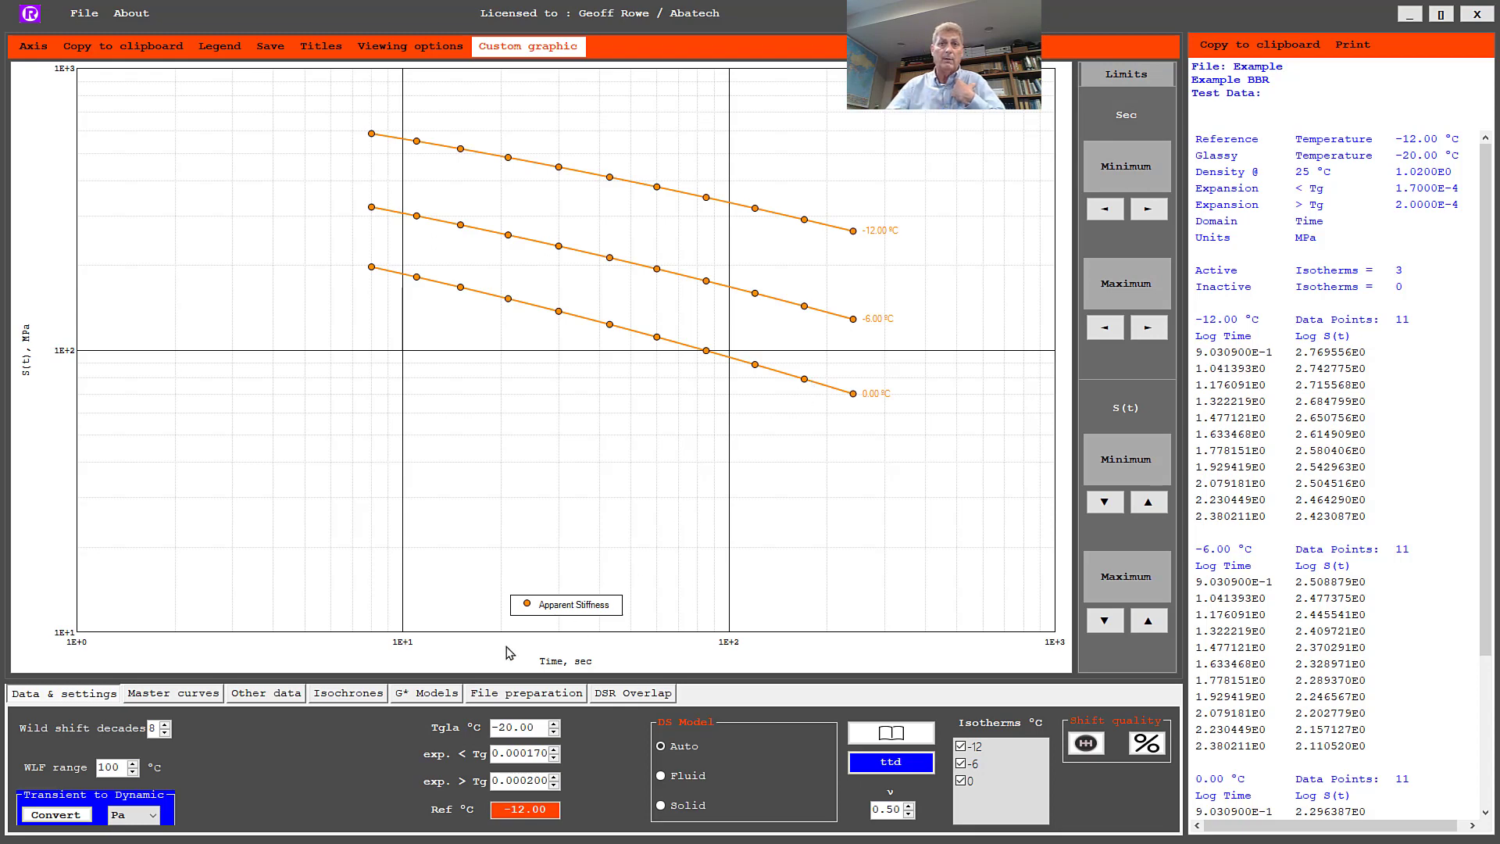
{"action": "left_click", "coordinate": [208, 694]}
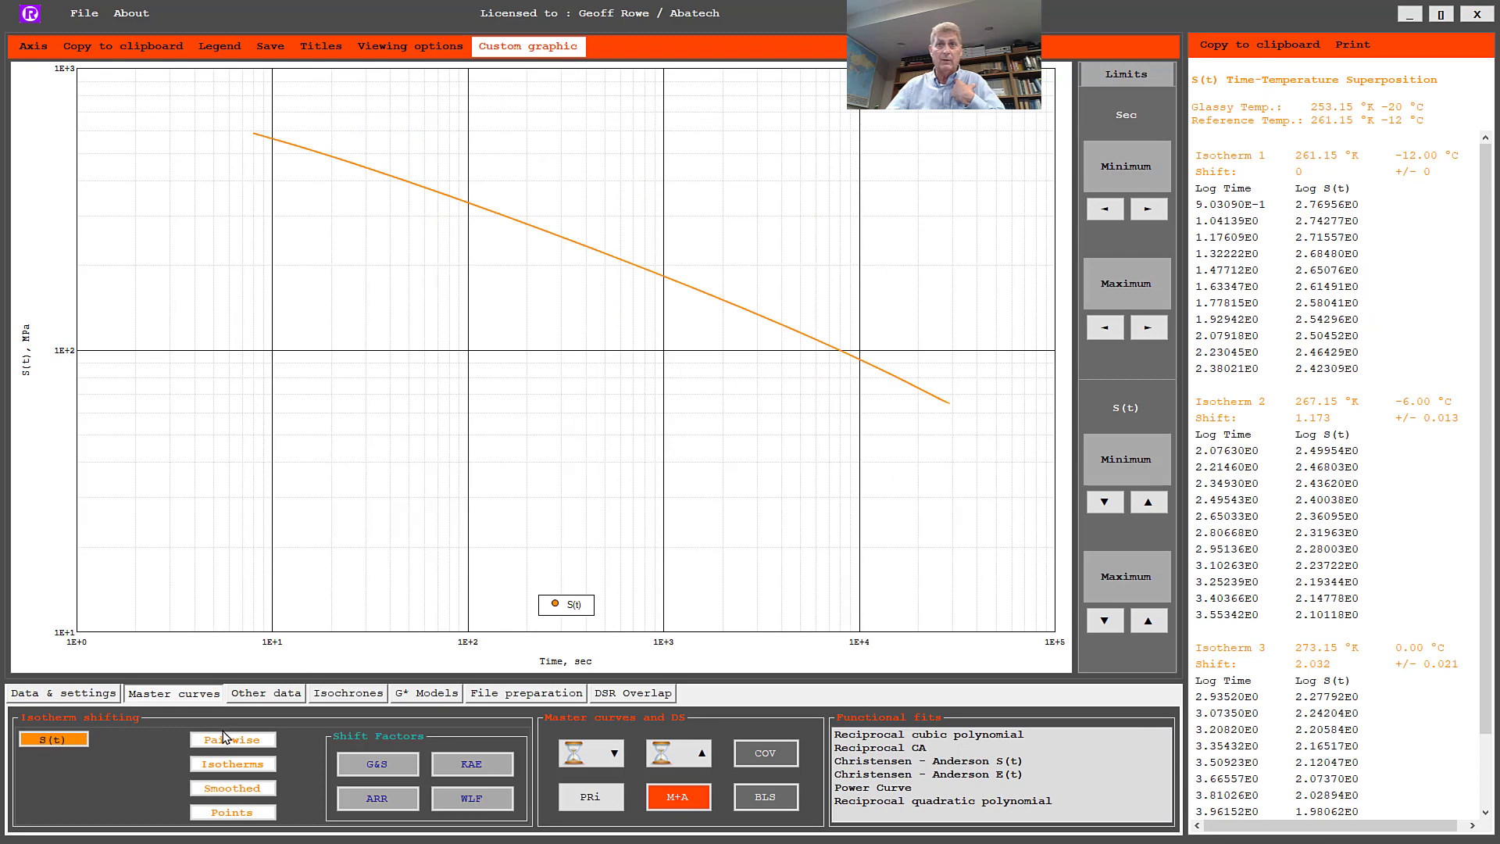
{"action": "left_click", "coordinate": [227, 738]}
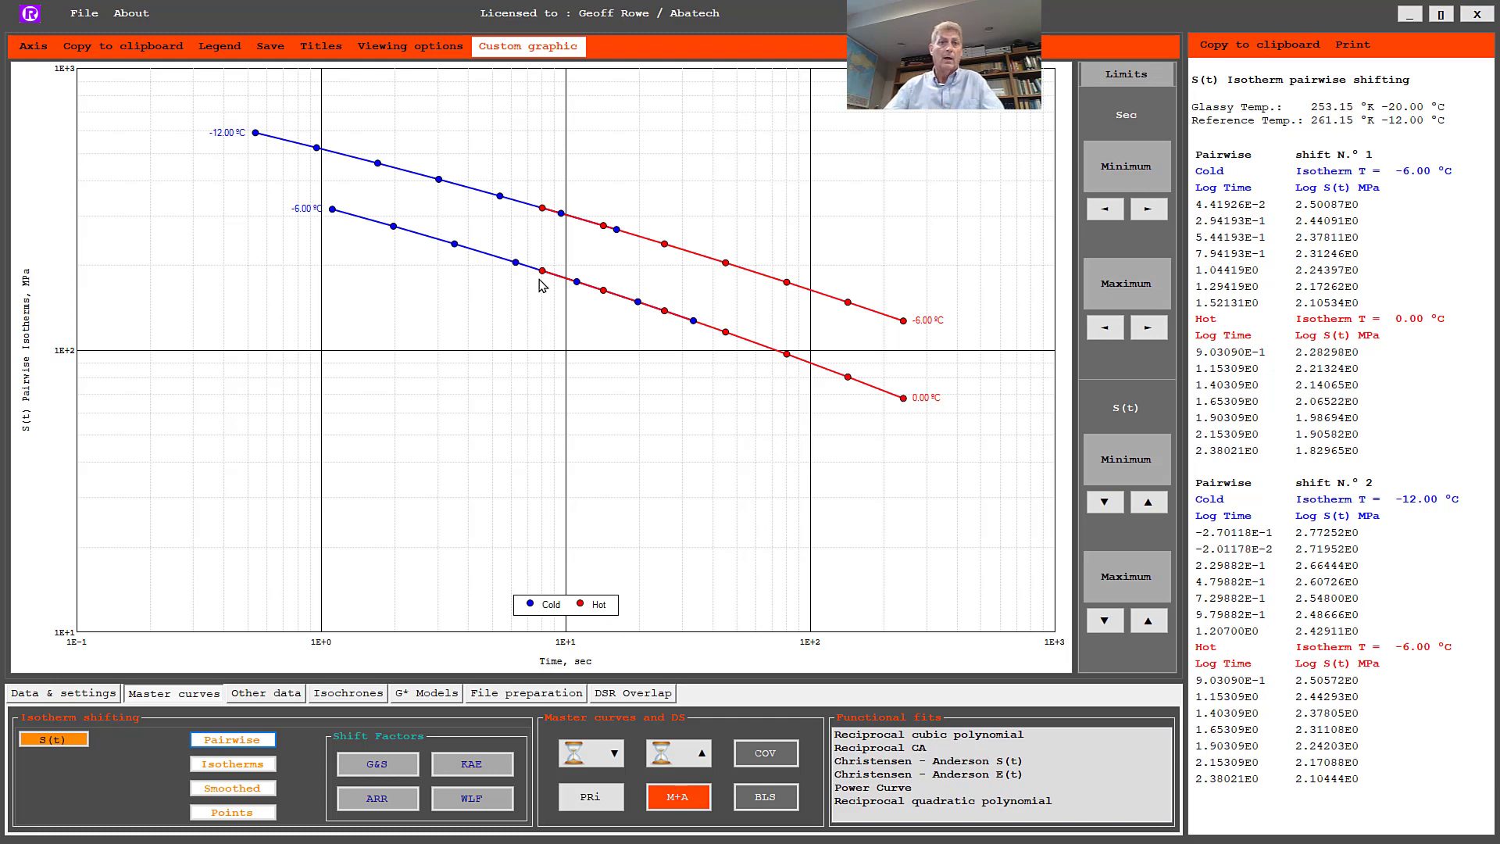
Step: Convert the transient Example data to dynamic data in Pa
{"action": "left_click", "coordinate": [103, 693]}
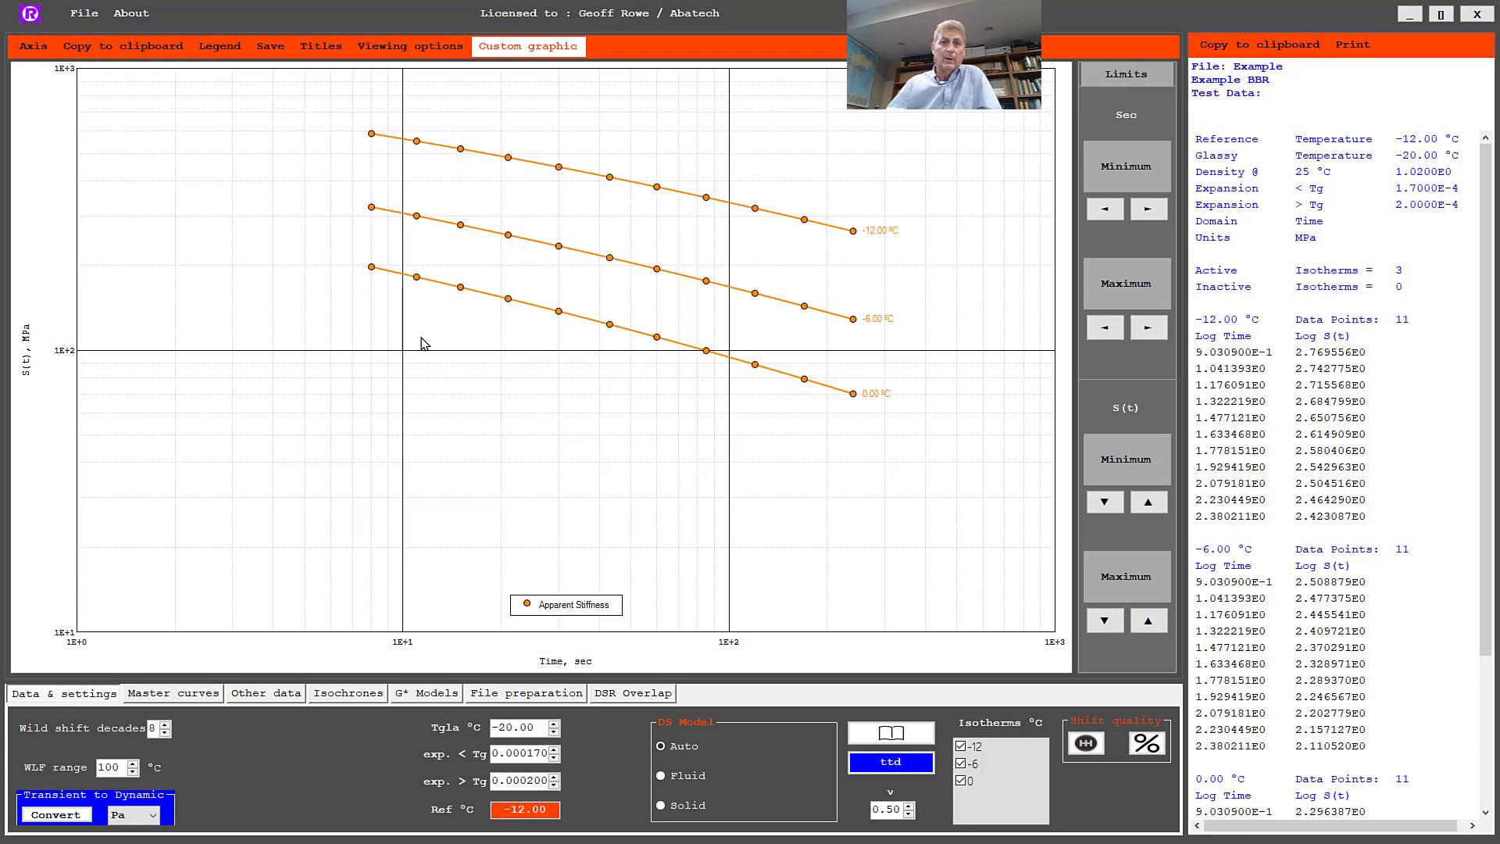
{"action": "left_click", "coordinate": [72, 817]}
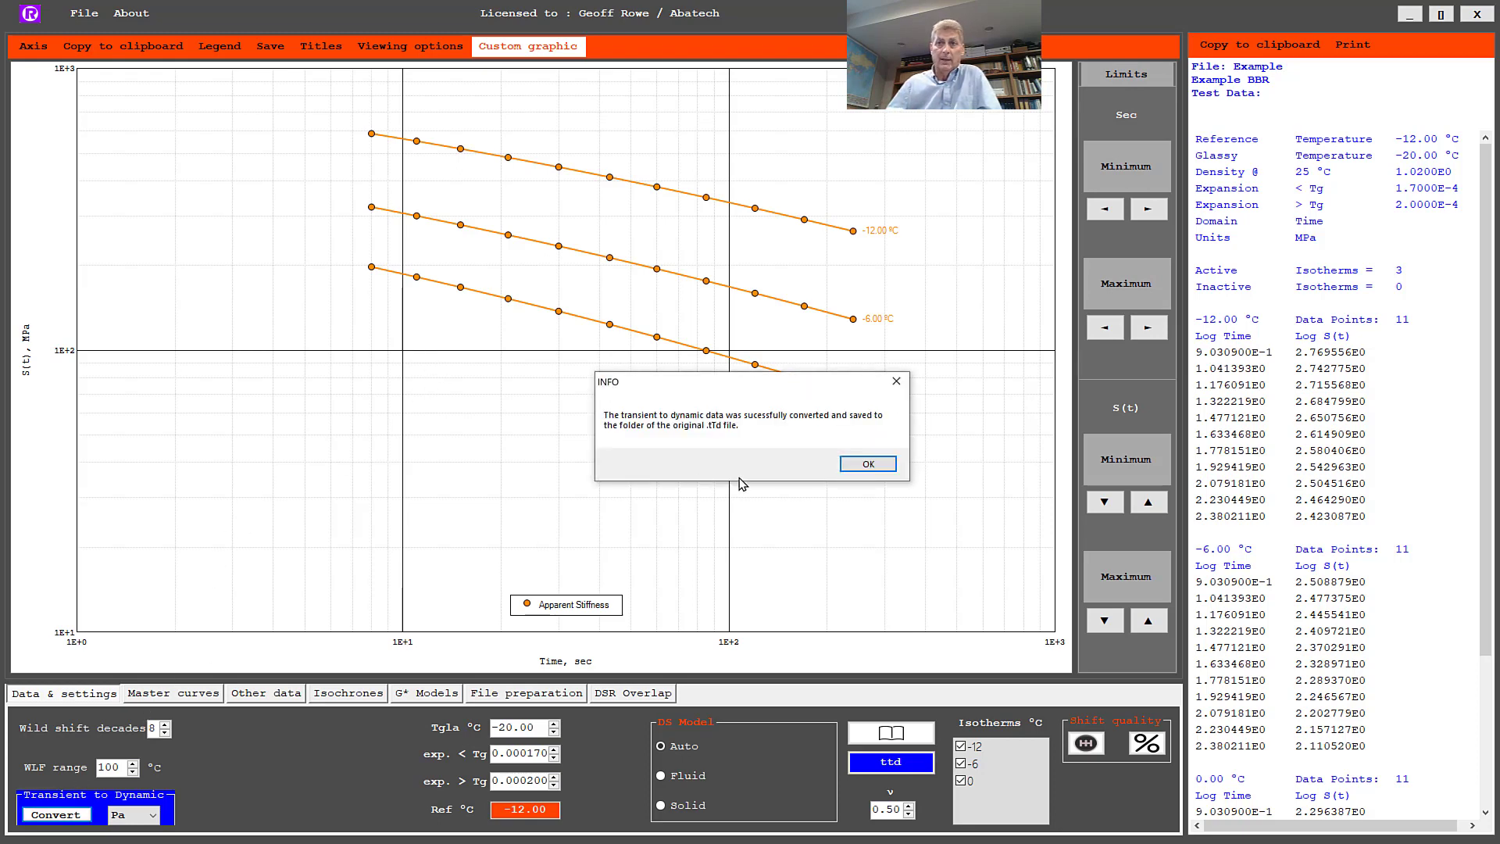
{"action": "left_click", "coordinate": [854, 466]}
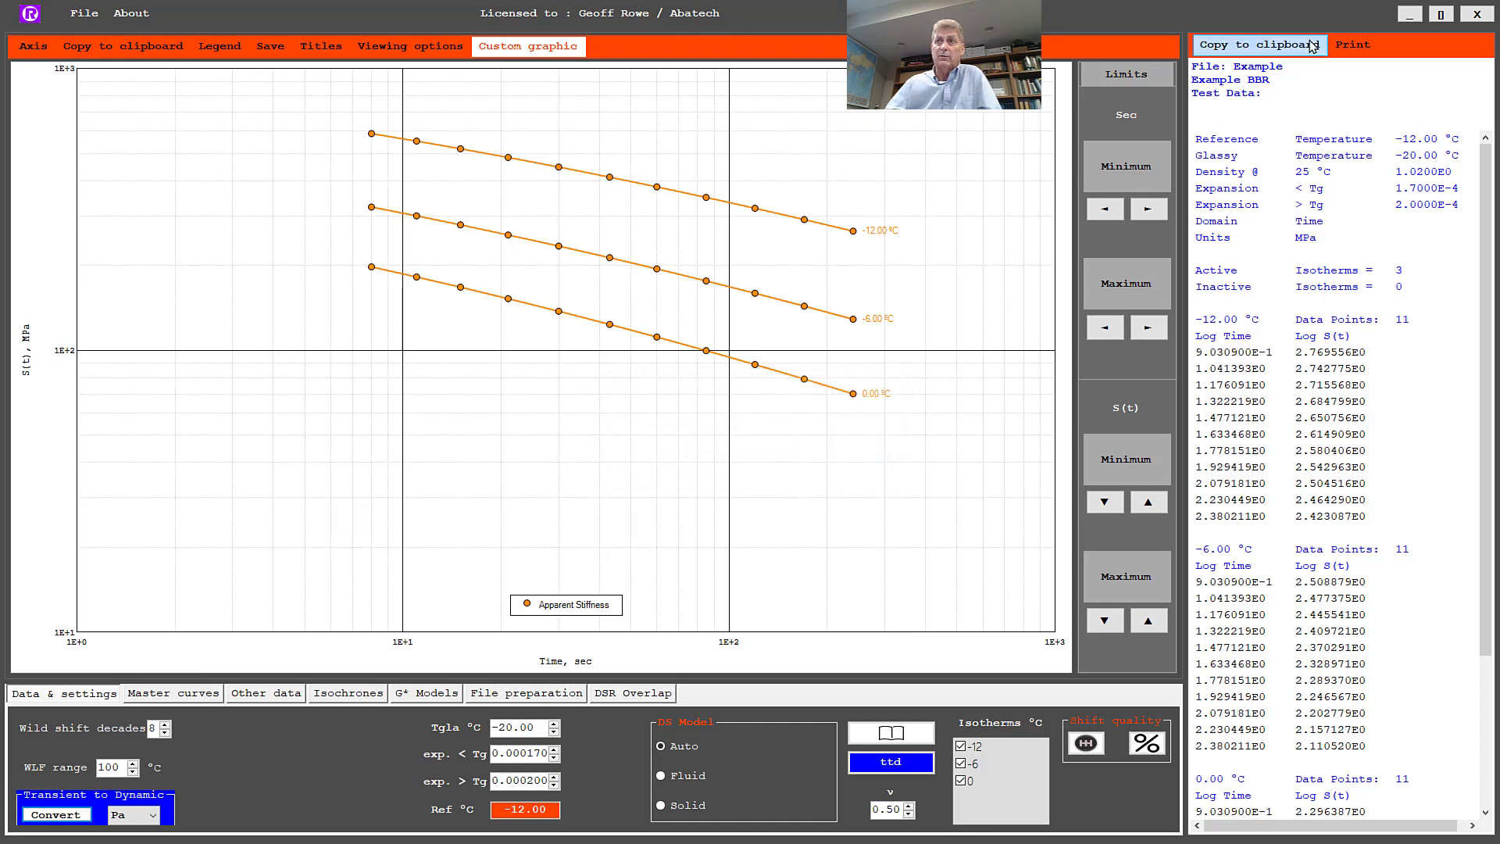
Step: Shrink the program window, move it clear of the desktop files, and locate the converted Example_ppE and Example_ppG tTd files
{"action": "left_click", "coordinate": [1442, 14]}
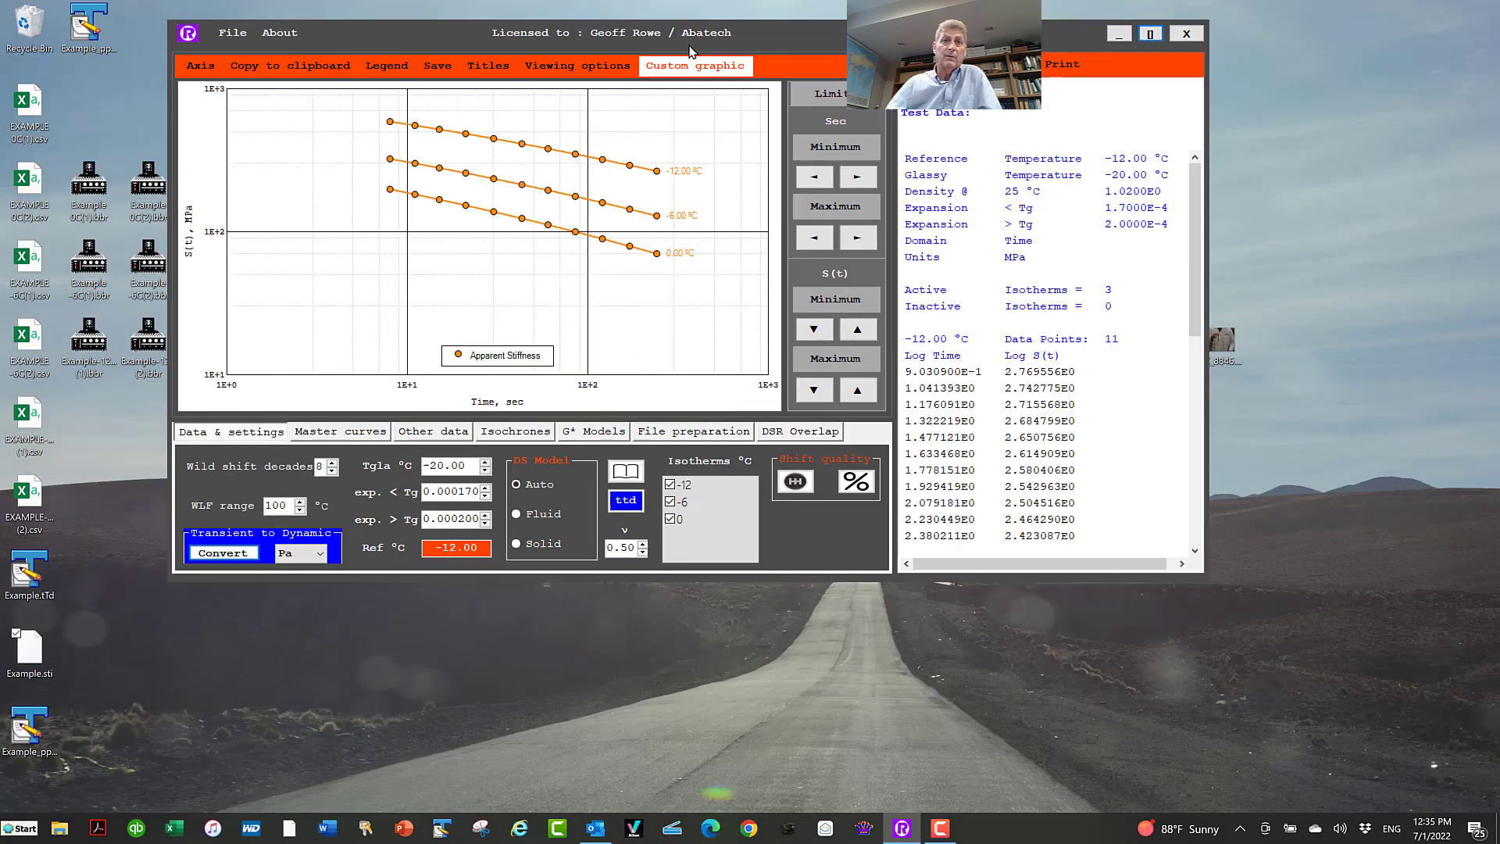
{"action": "left_click_drag", "start_coordinate": [690, 48], "coordinate": [839, 126]}
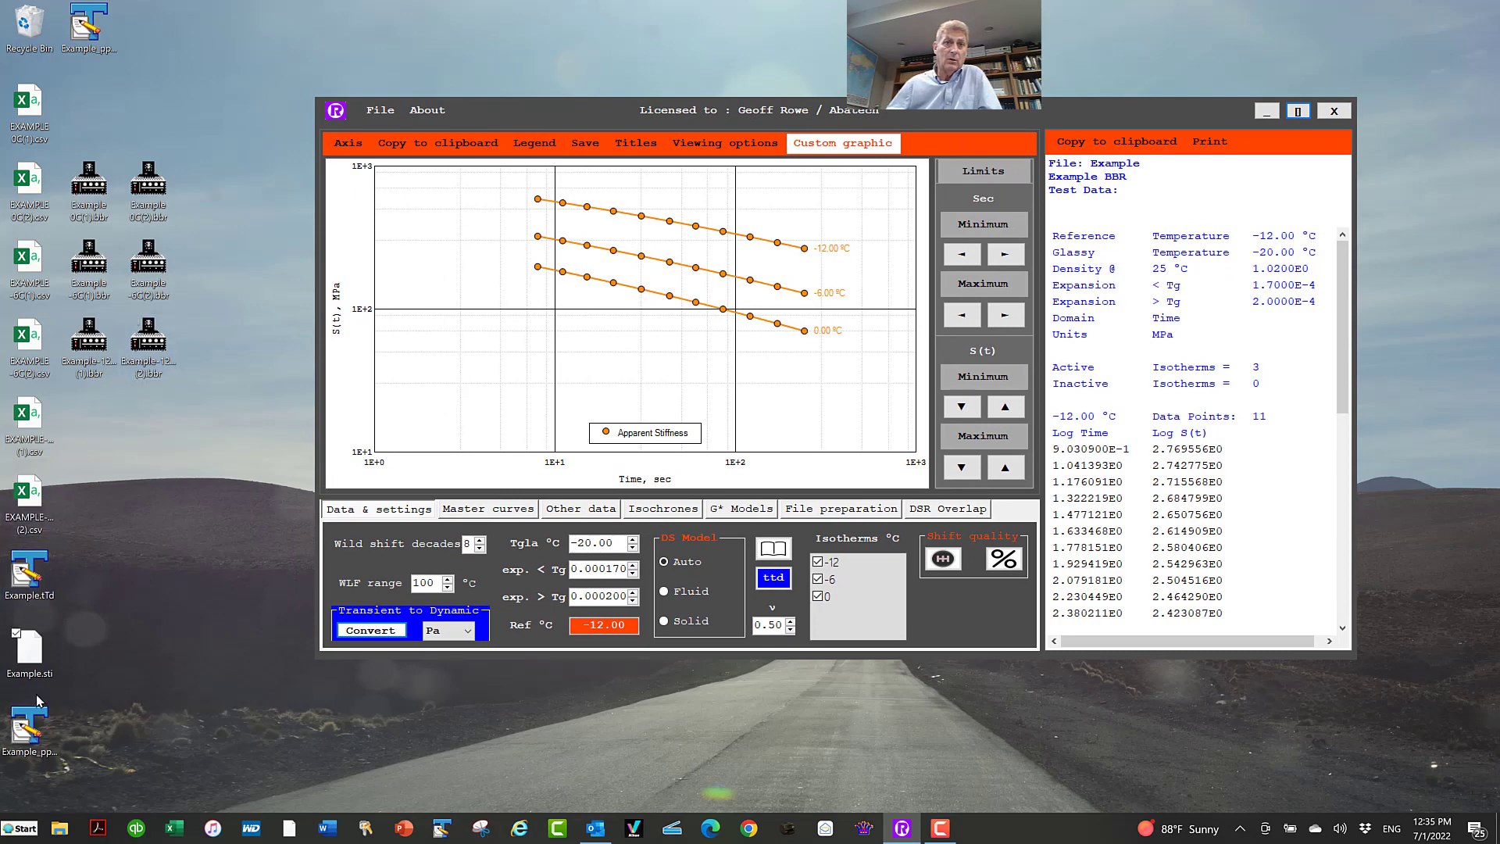
{"action": "left_click", "coordinate": [33, 719]}
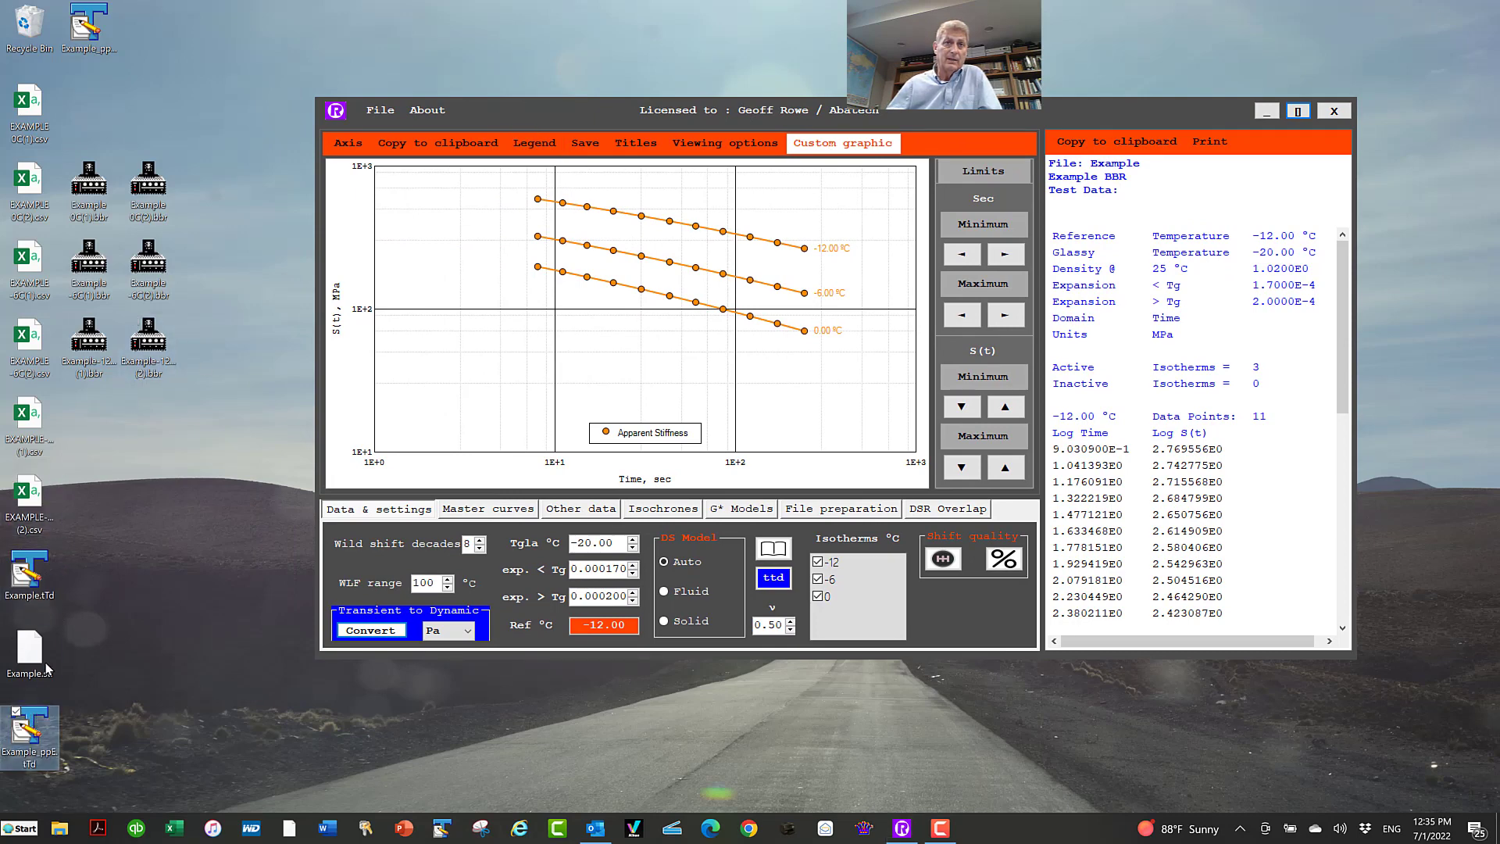
{"action": "left_click", "coordinate": [88, 27]}
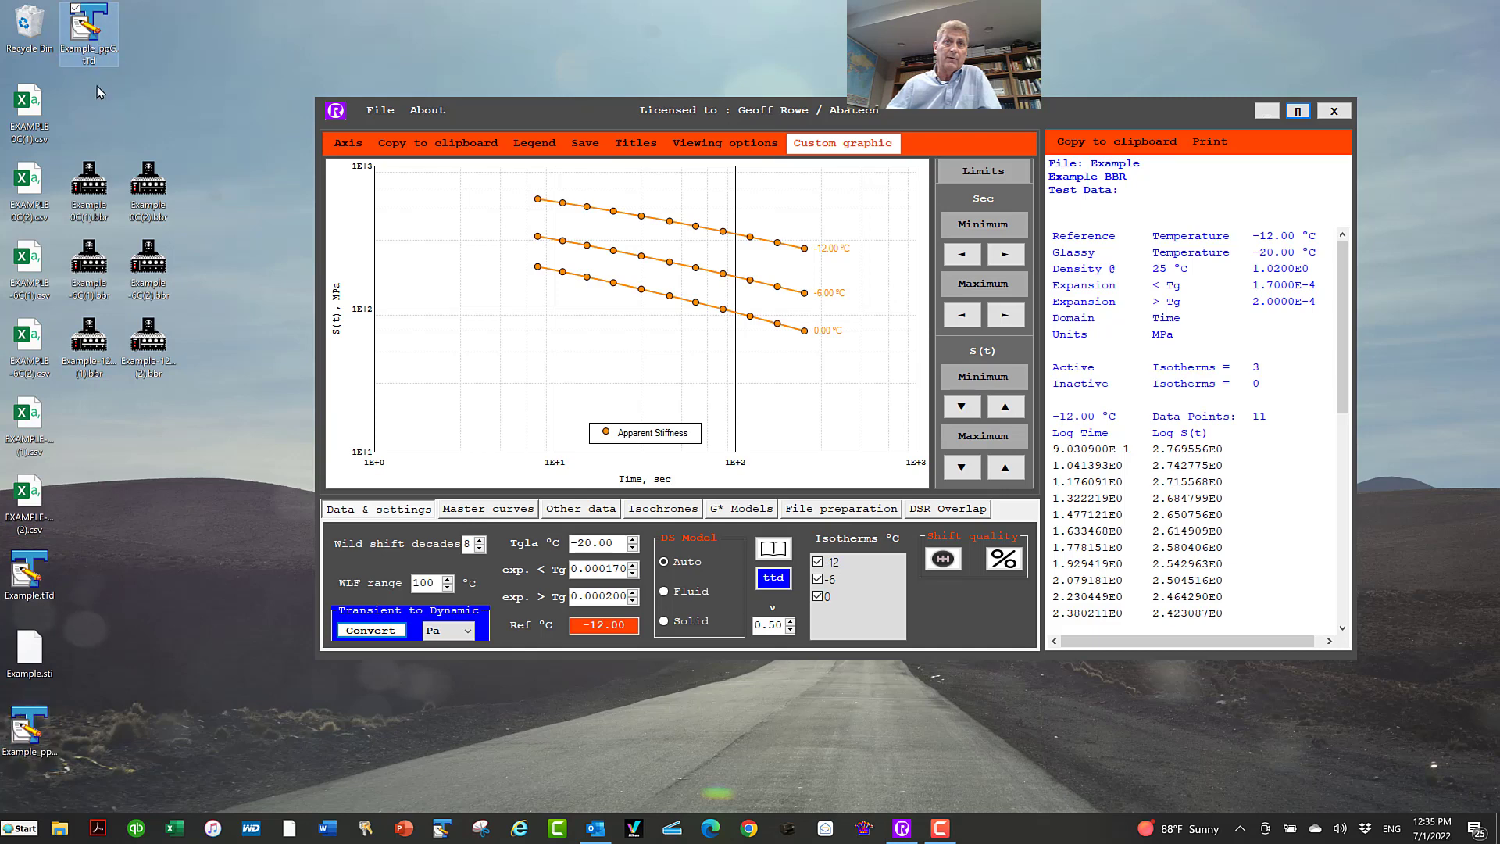
Step: Open the converted file Example_ppG.tTd from the desktop
{"action": "left_click", "coordinate": [373, 111]}
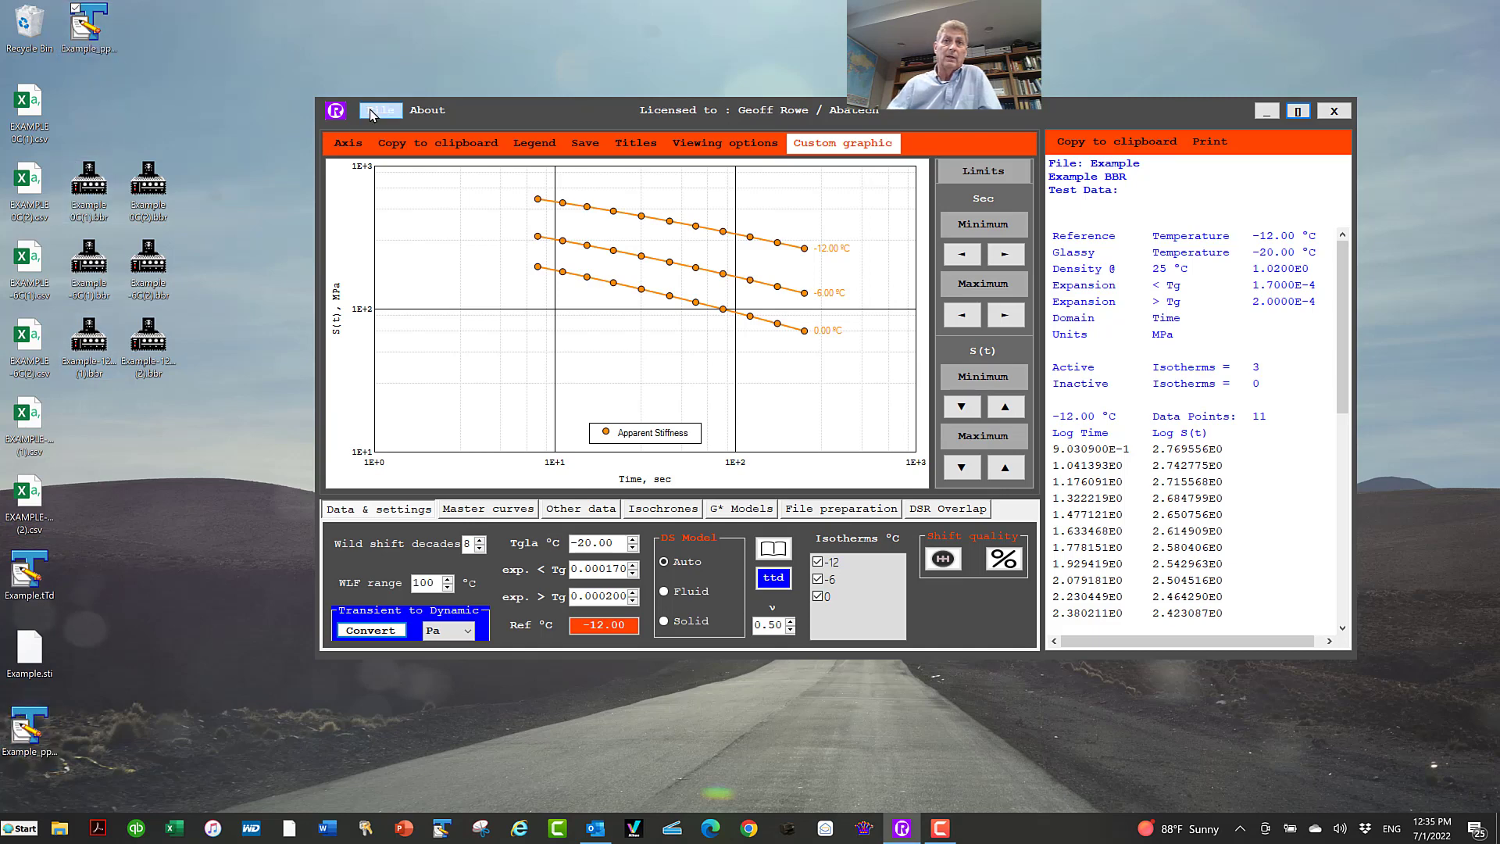
{"action": "left_click", "coordinate": [376, 125]}
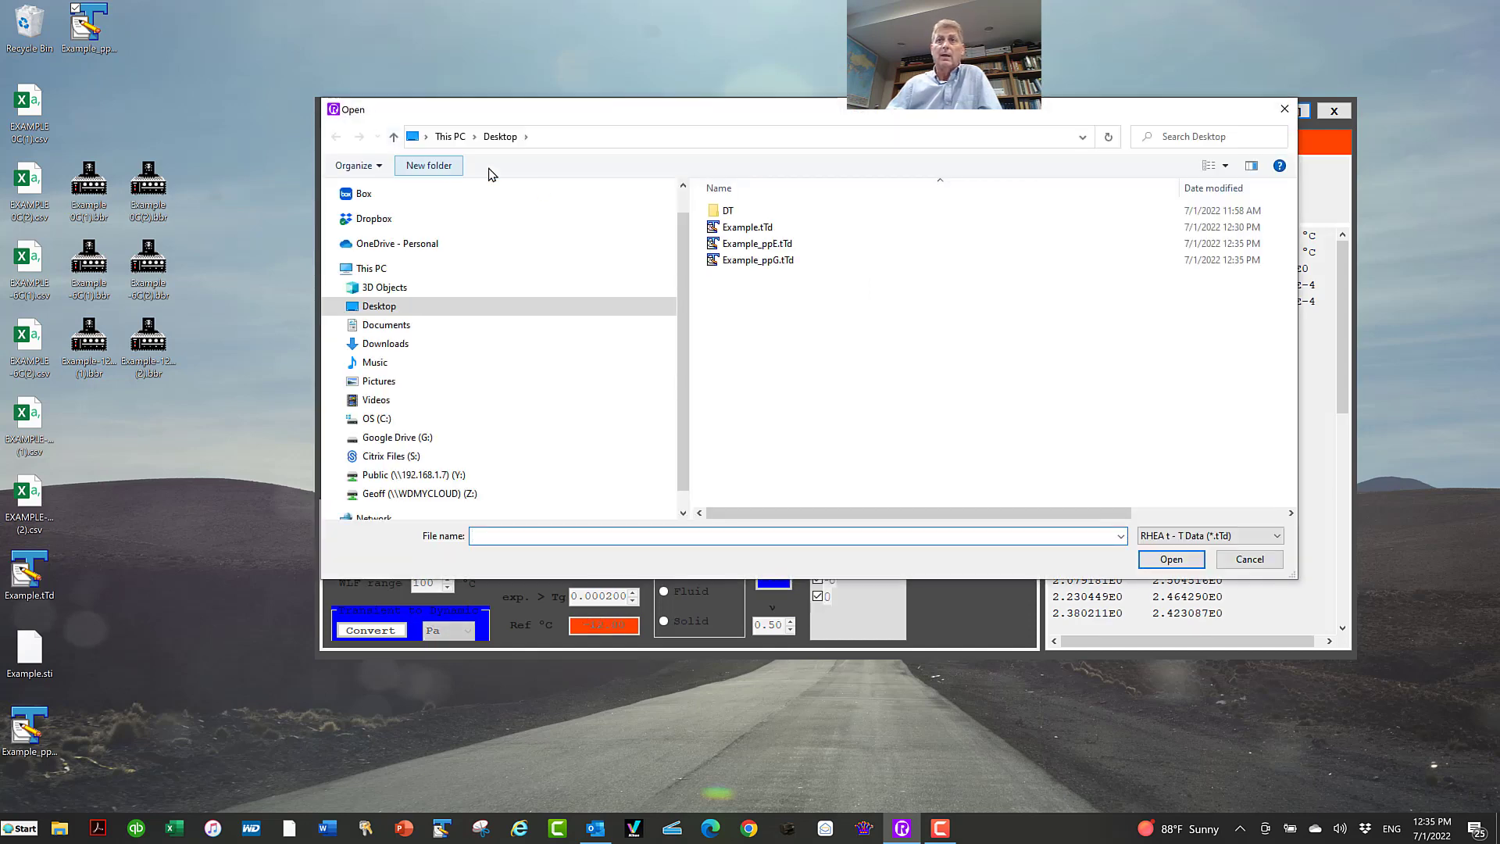
{"action": "double_click", "coordinate": [765, 263]}
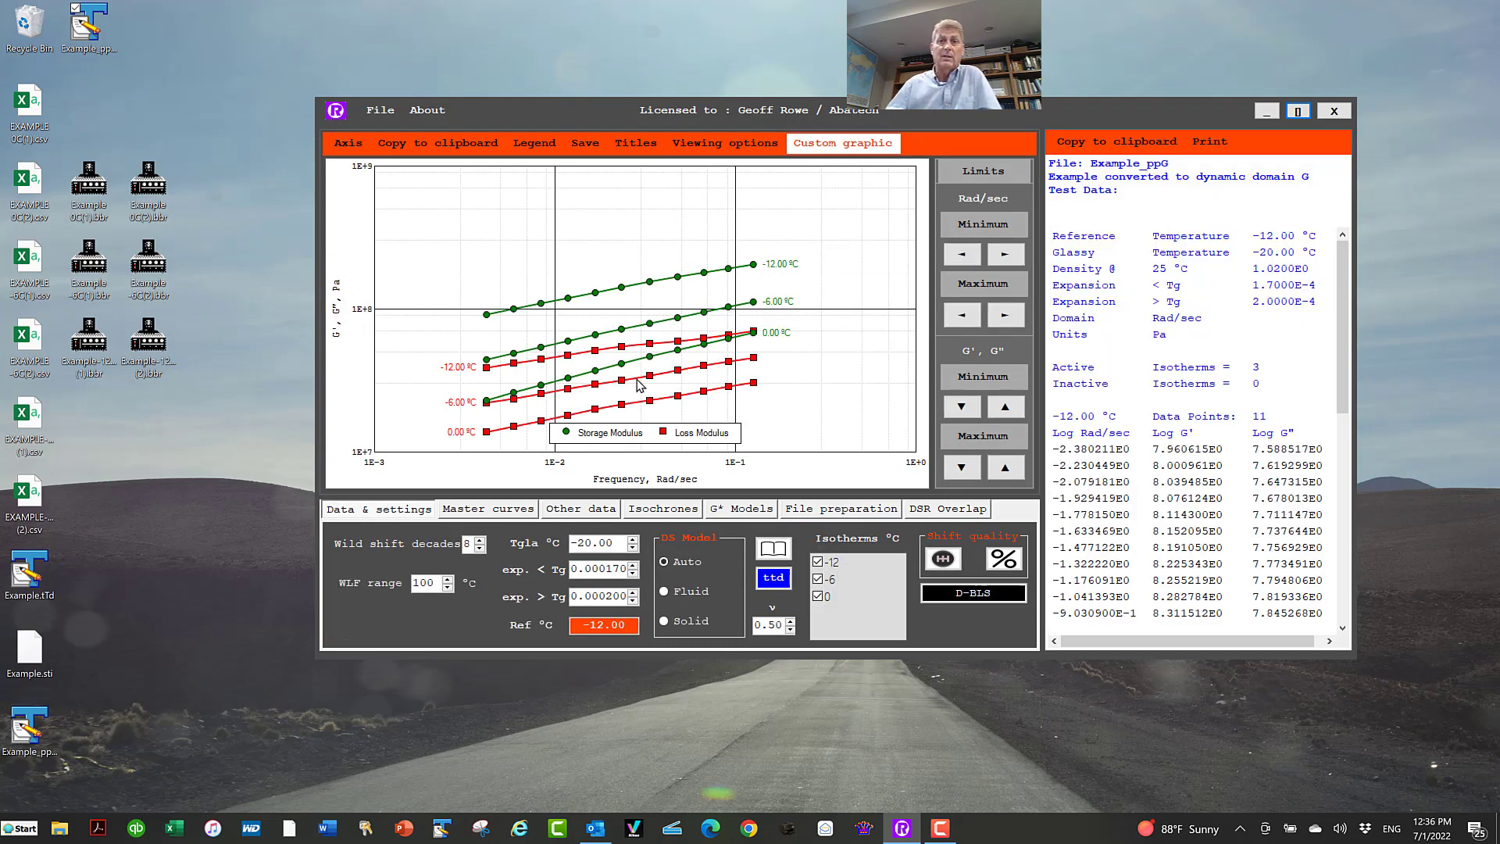
Step: Display the modulus and phase angle master curve of the converted data with the discrete spectrum scaled to the test data range
{"action": "left_click", "coordinate": [513, 509]}
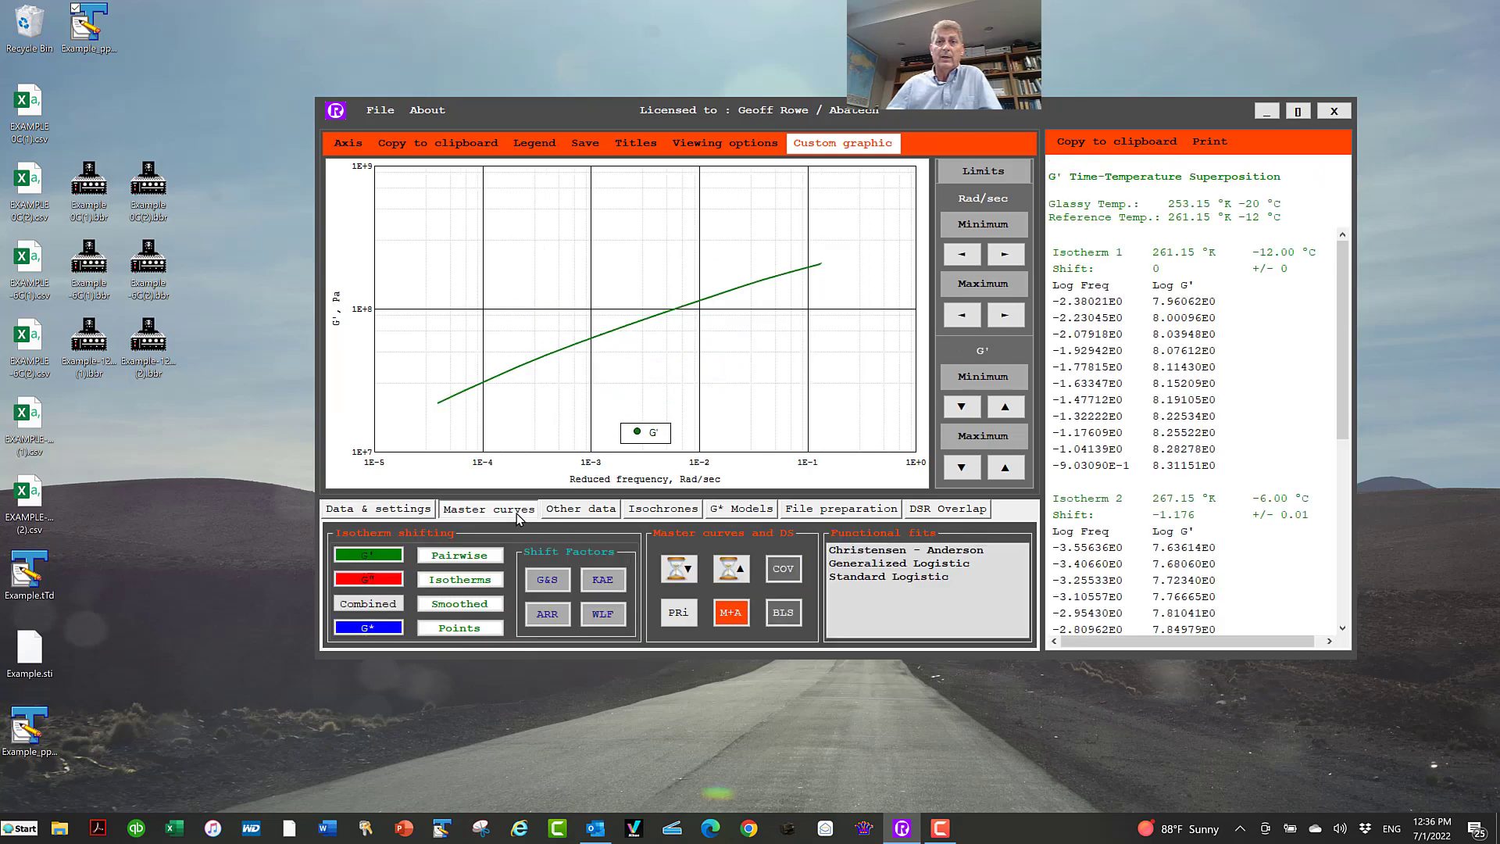
{"action": "left_click", "coordinate": [731, 613]}
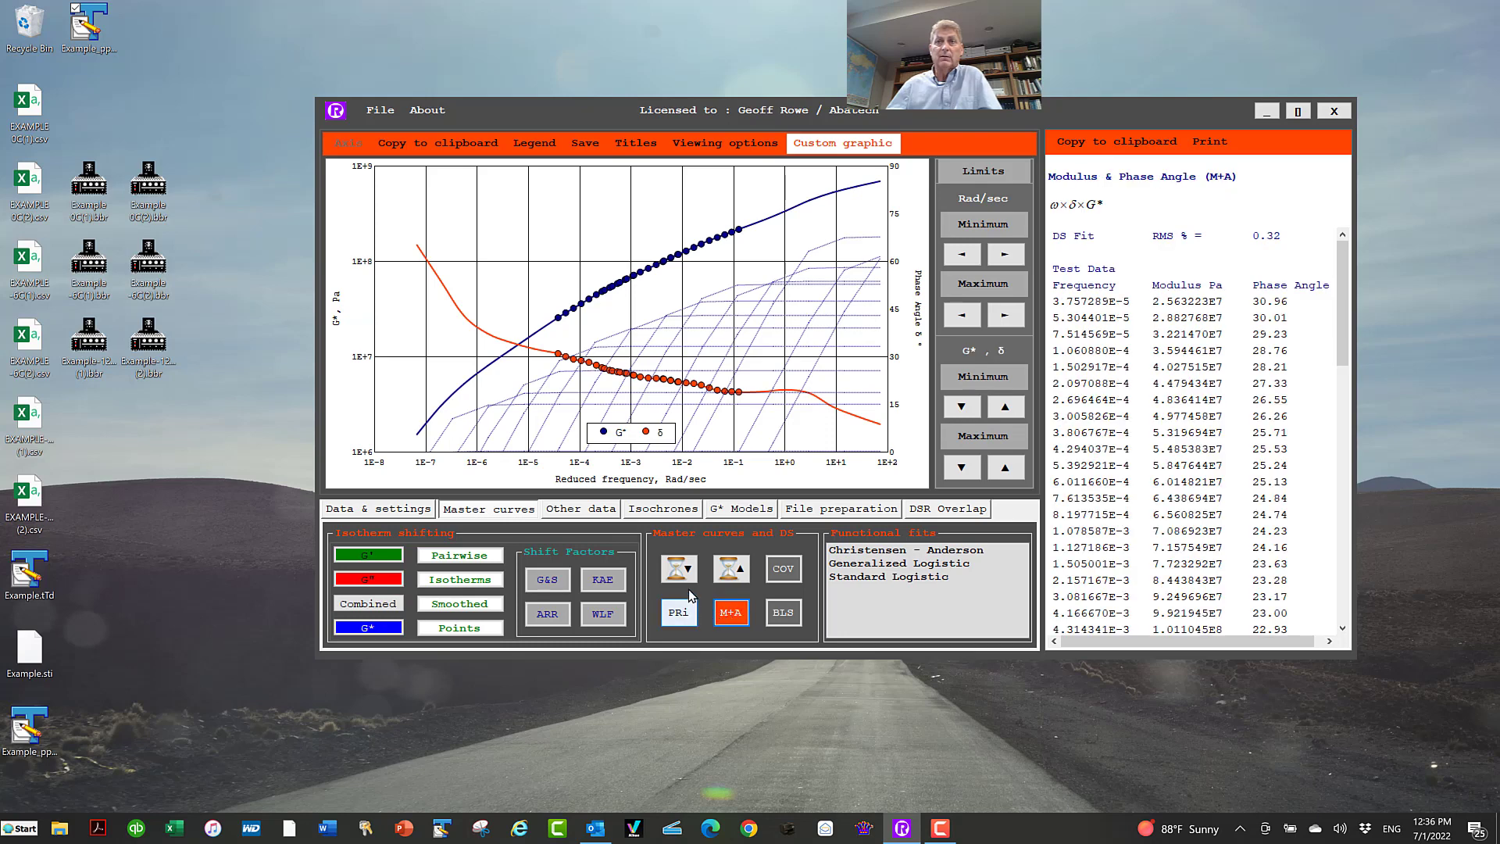
{"action": "left_click", "coordinate": [764, 145]}
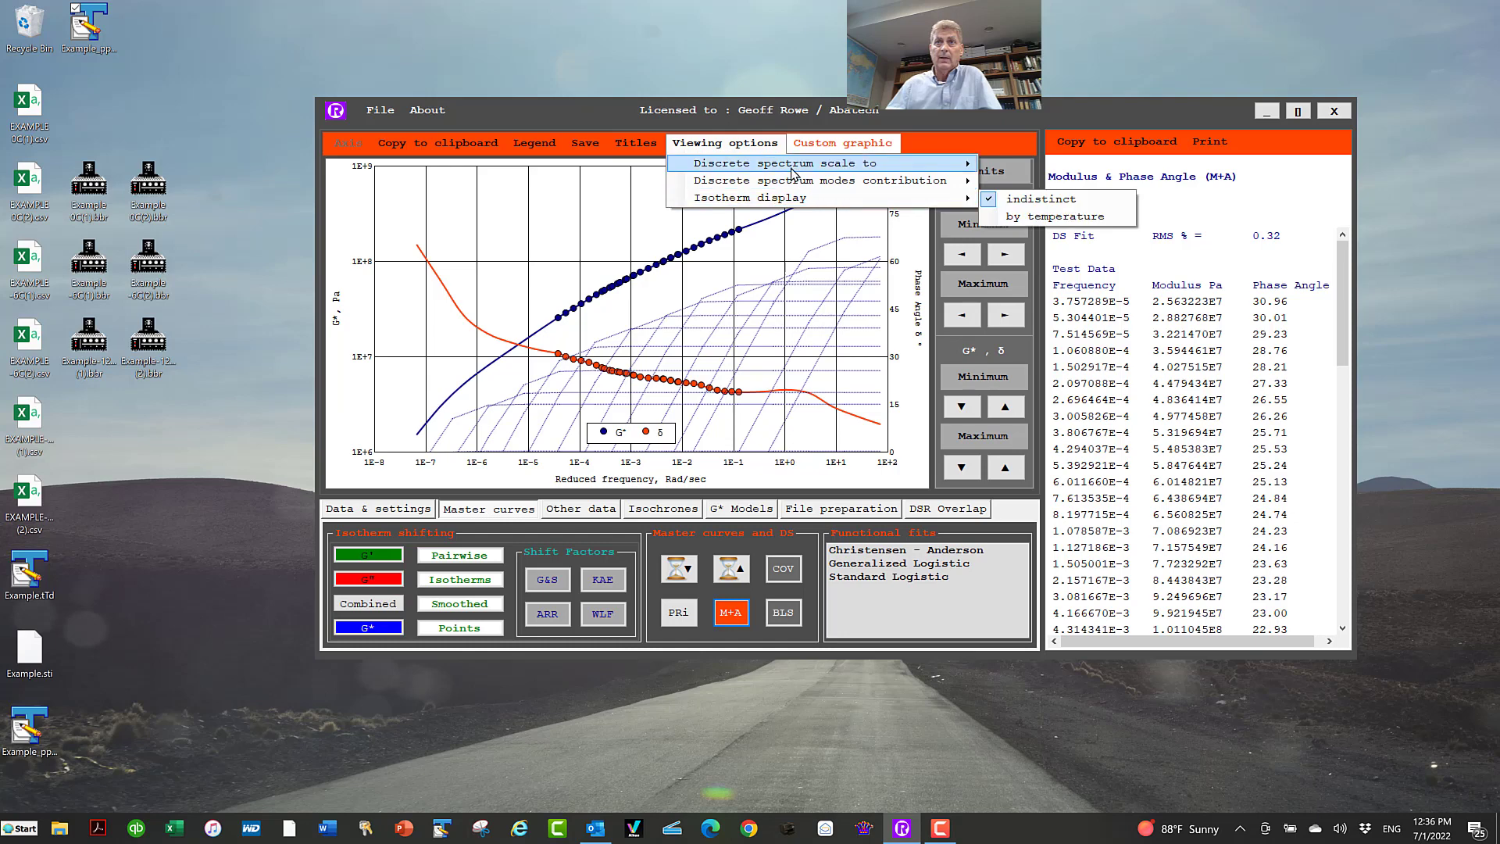
{"action": "mouse_move", "coordinate": [854, 168]}
{"action": "left_click", "coordinate": [1006, 187]}
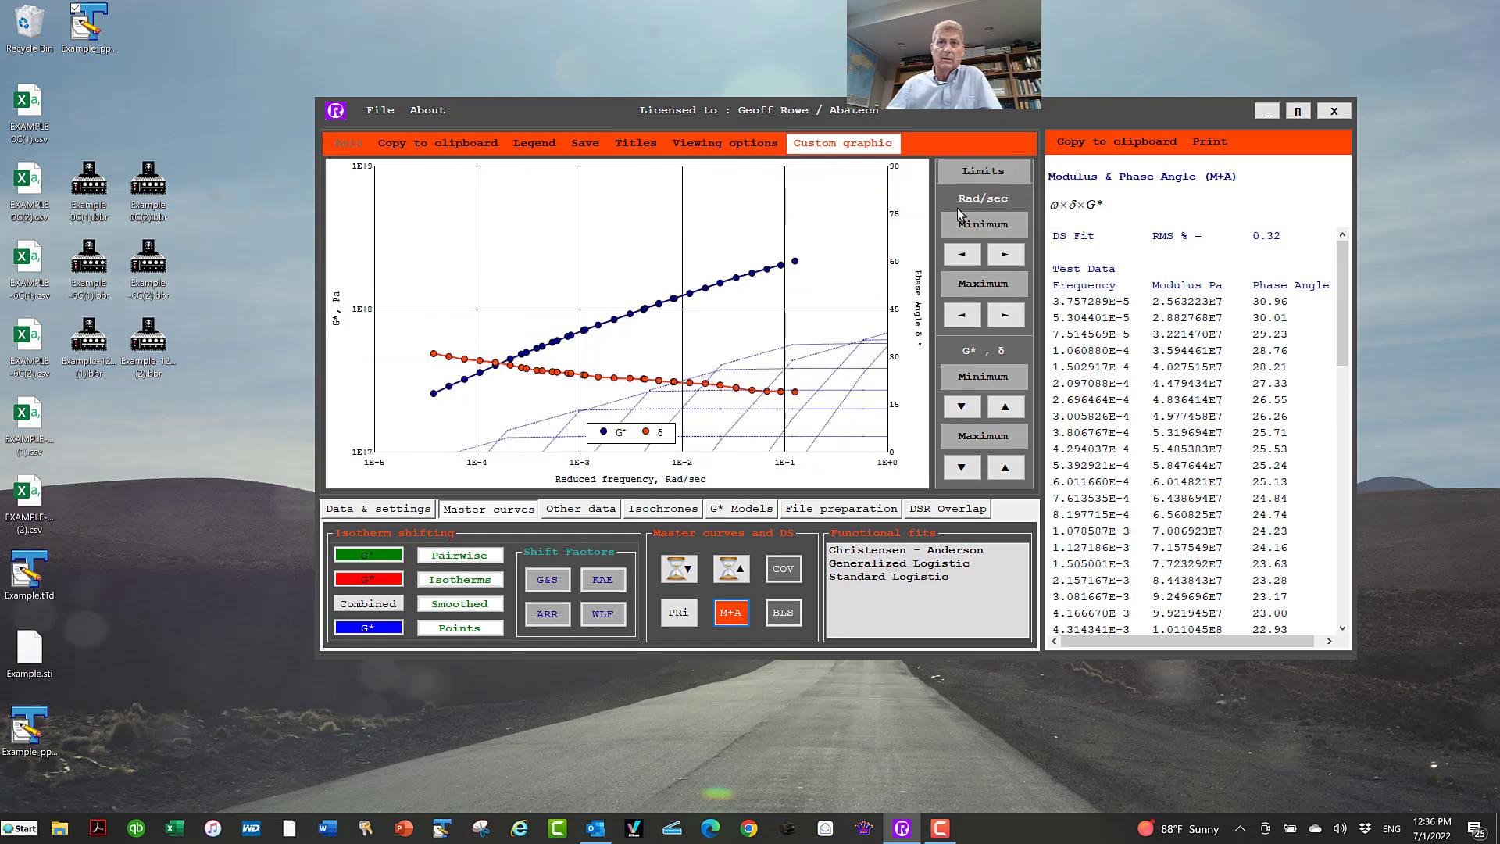
Step: View the storage and loss modulus plot and the Black's Space plot, and return to the modulus and phase angle plot
{"action": "left_click", "coordinate": [678, 613]}
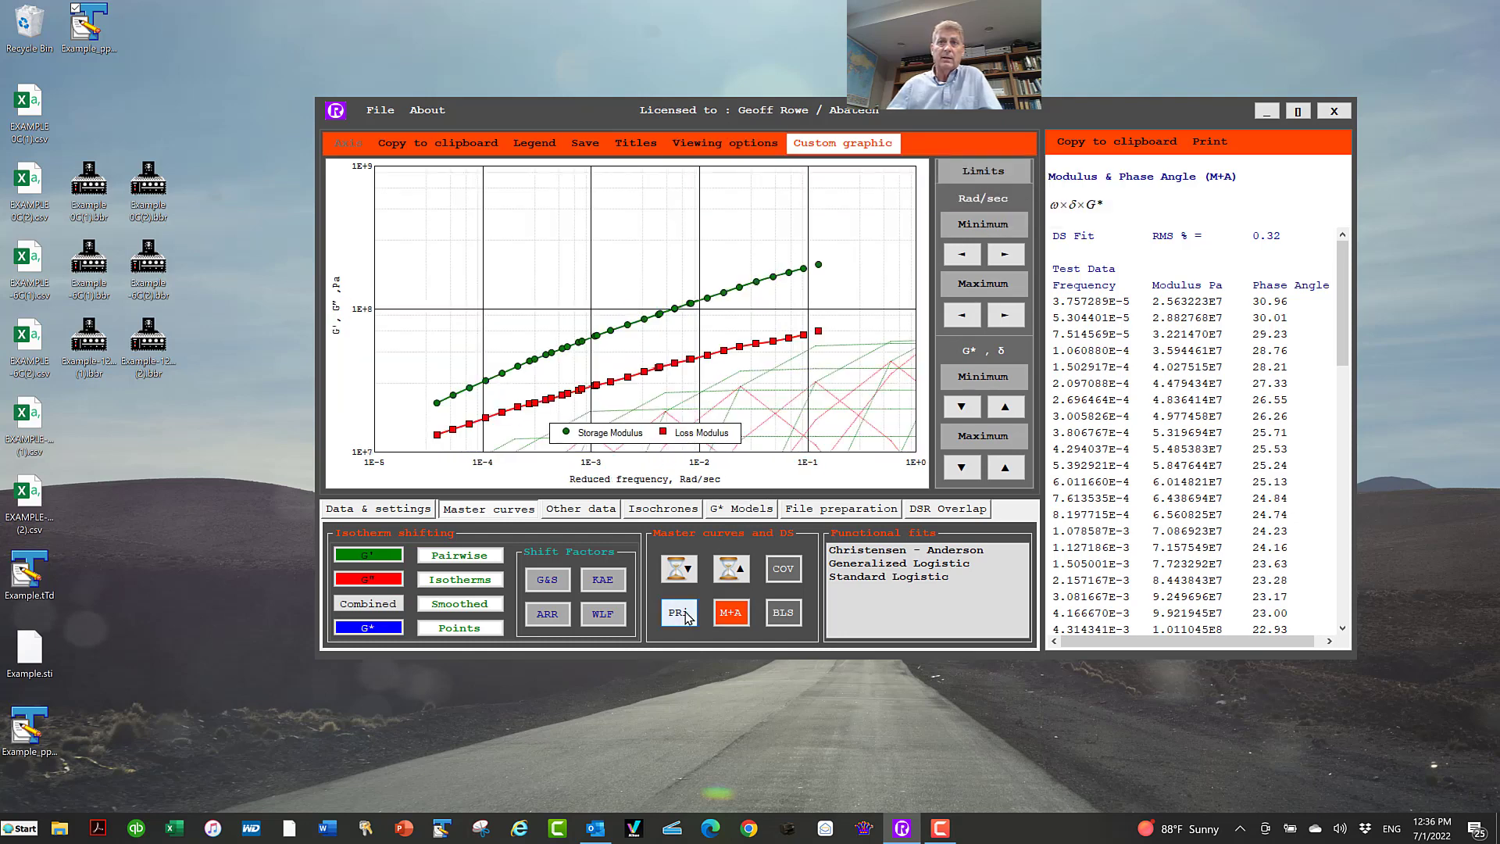
{"action": "left_click", "coordinate": [784, 613]}
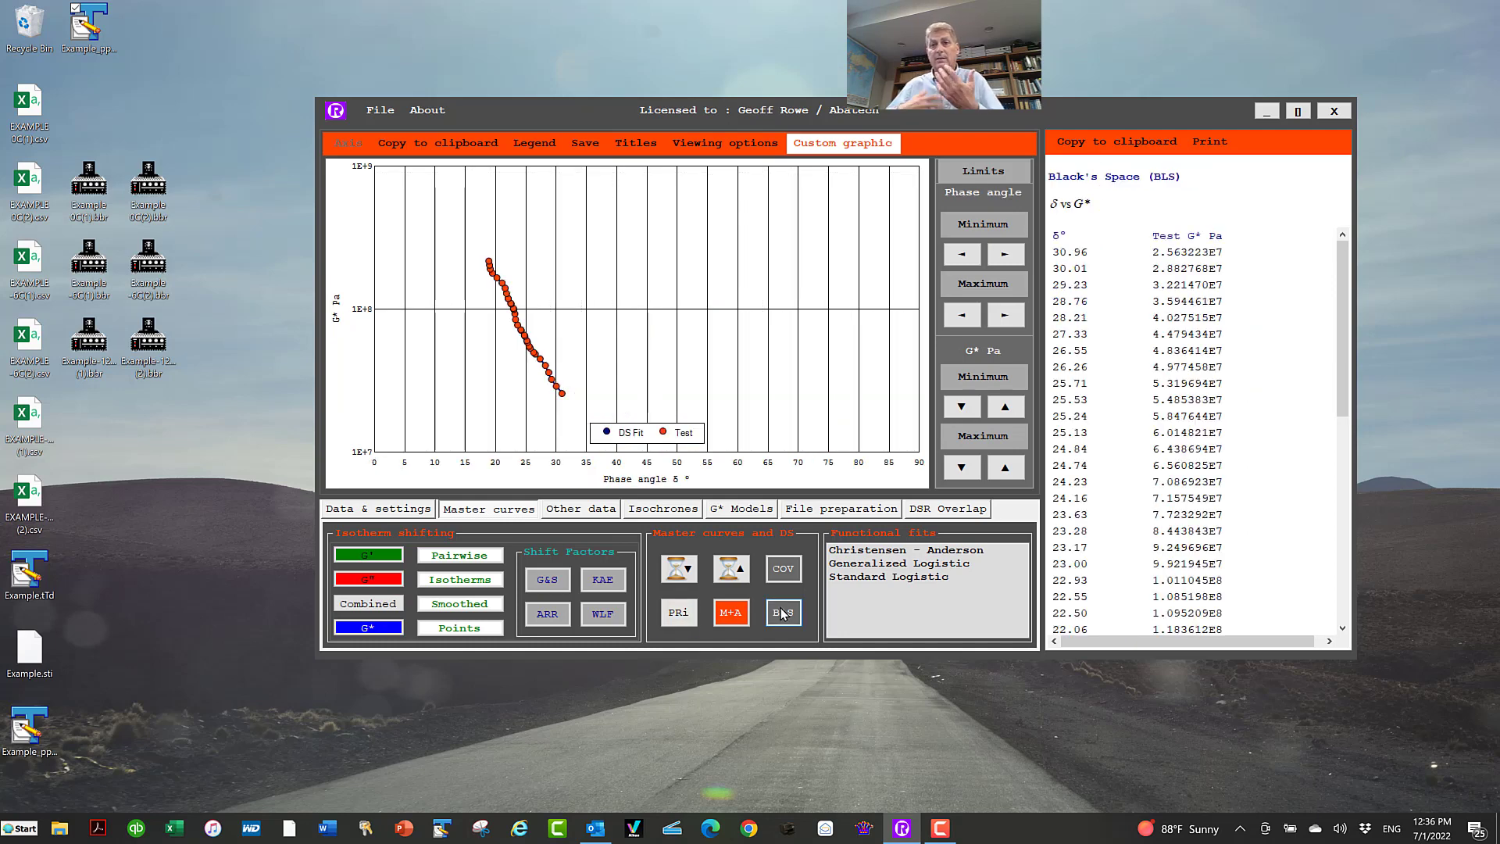
{"action": "left_click", "coordinate": [742, 623]}
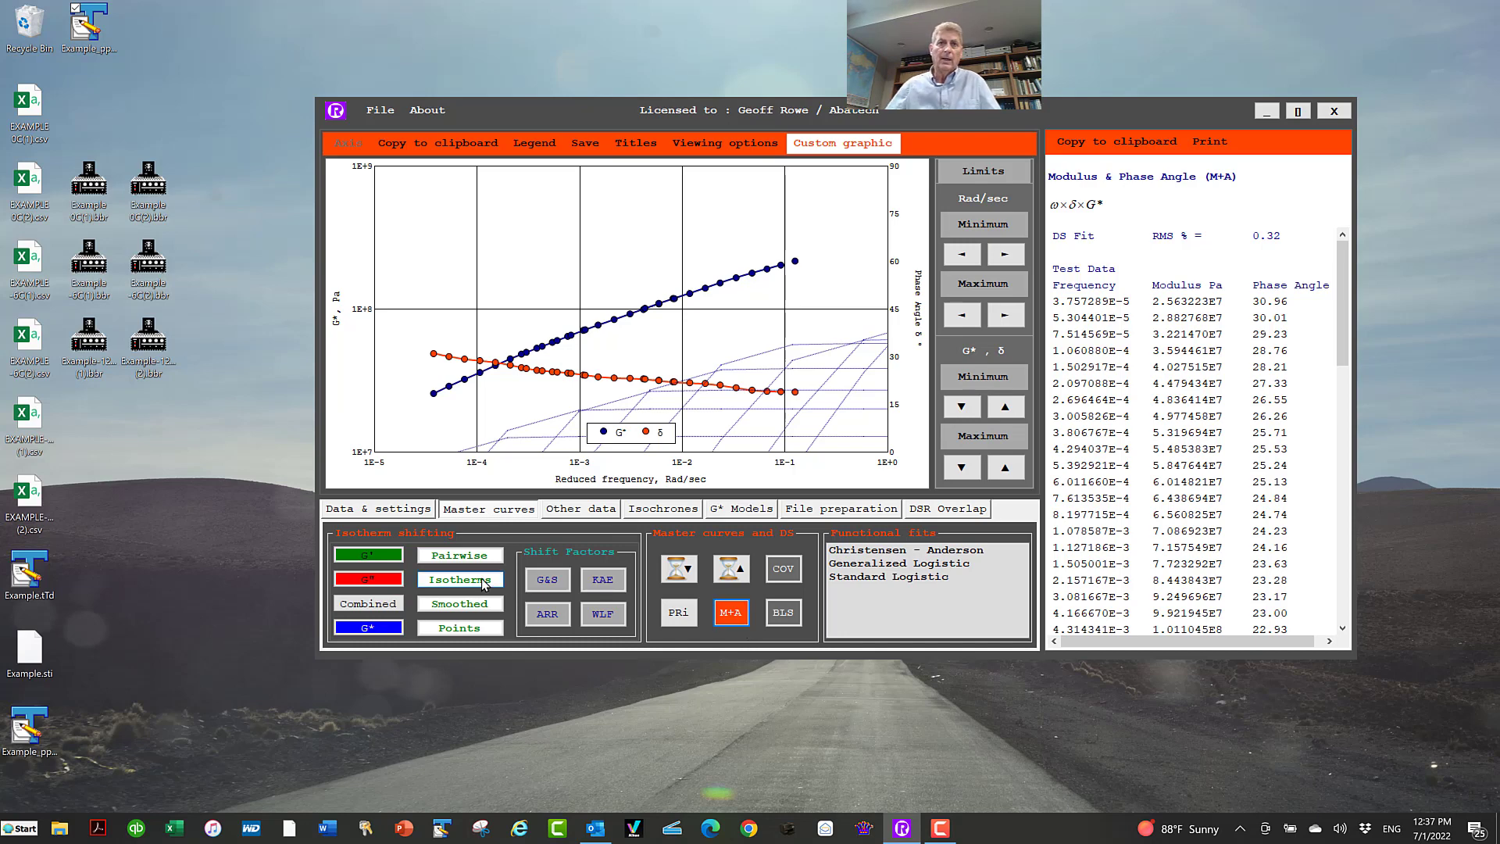
Step: Reopen Example.tTd from the desktop and fit the Christensen - Anderson S(t) function to its master curve
{"action": "left_click", "coordinate": [380, 111]}
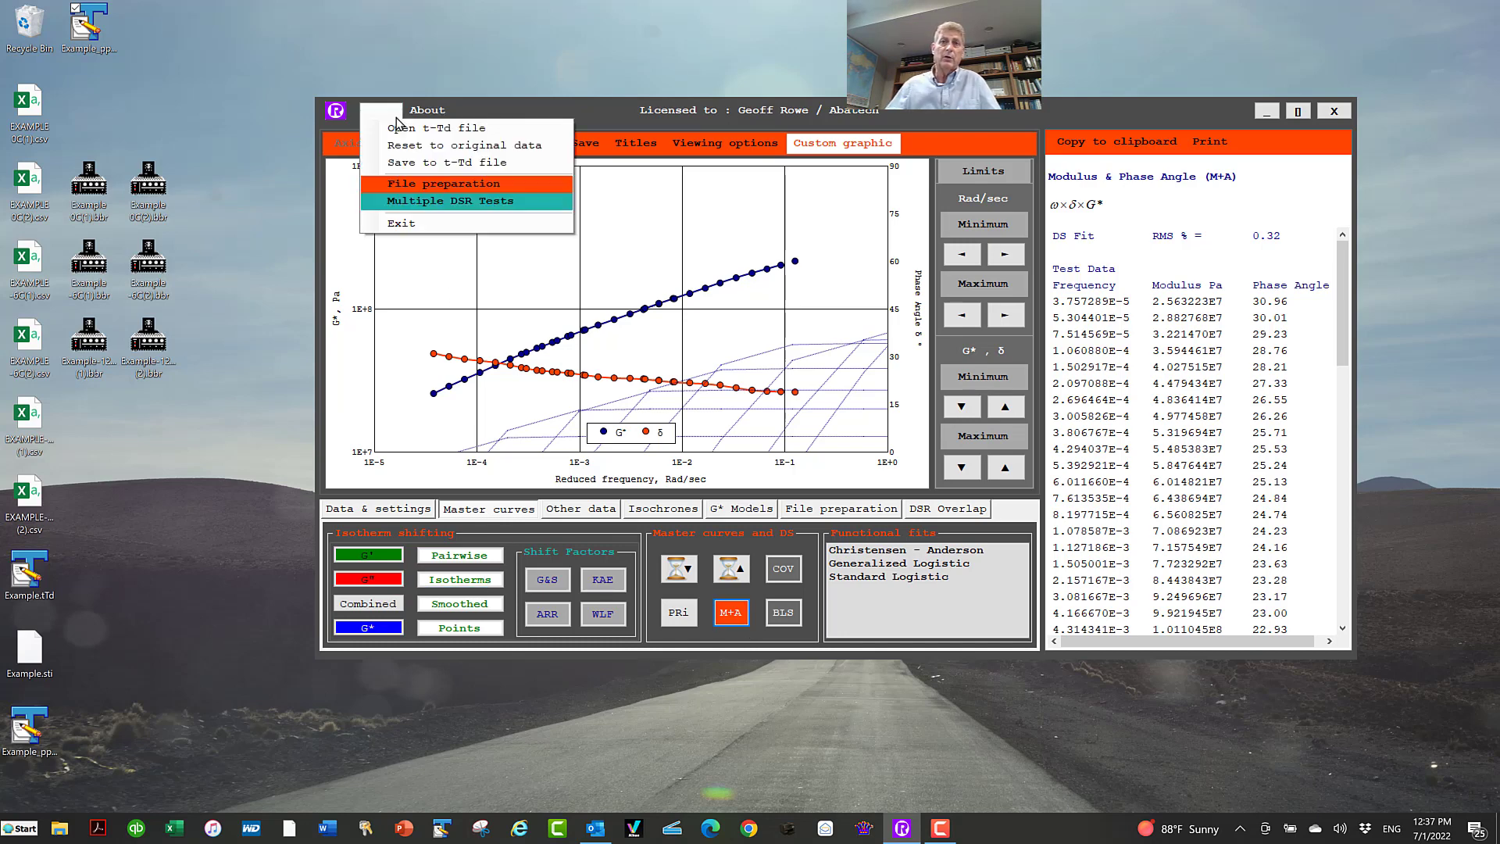
{"action": "left_click", "coordinate": [396, 128]}
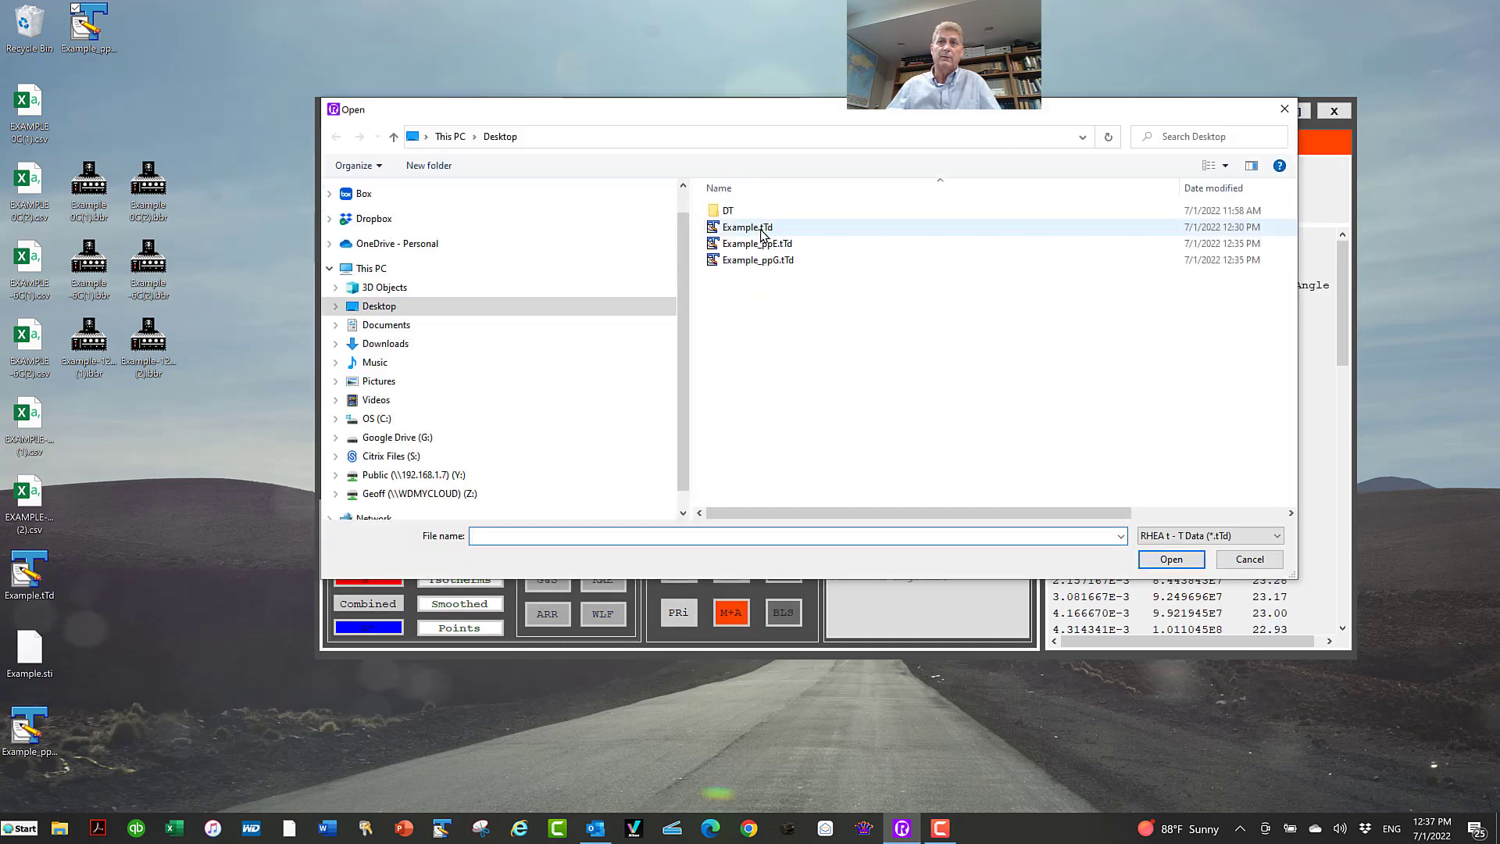
{"action": "double_click", "coordinate": [754, 240]}
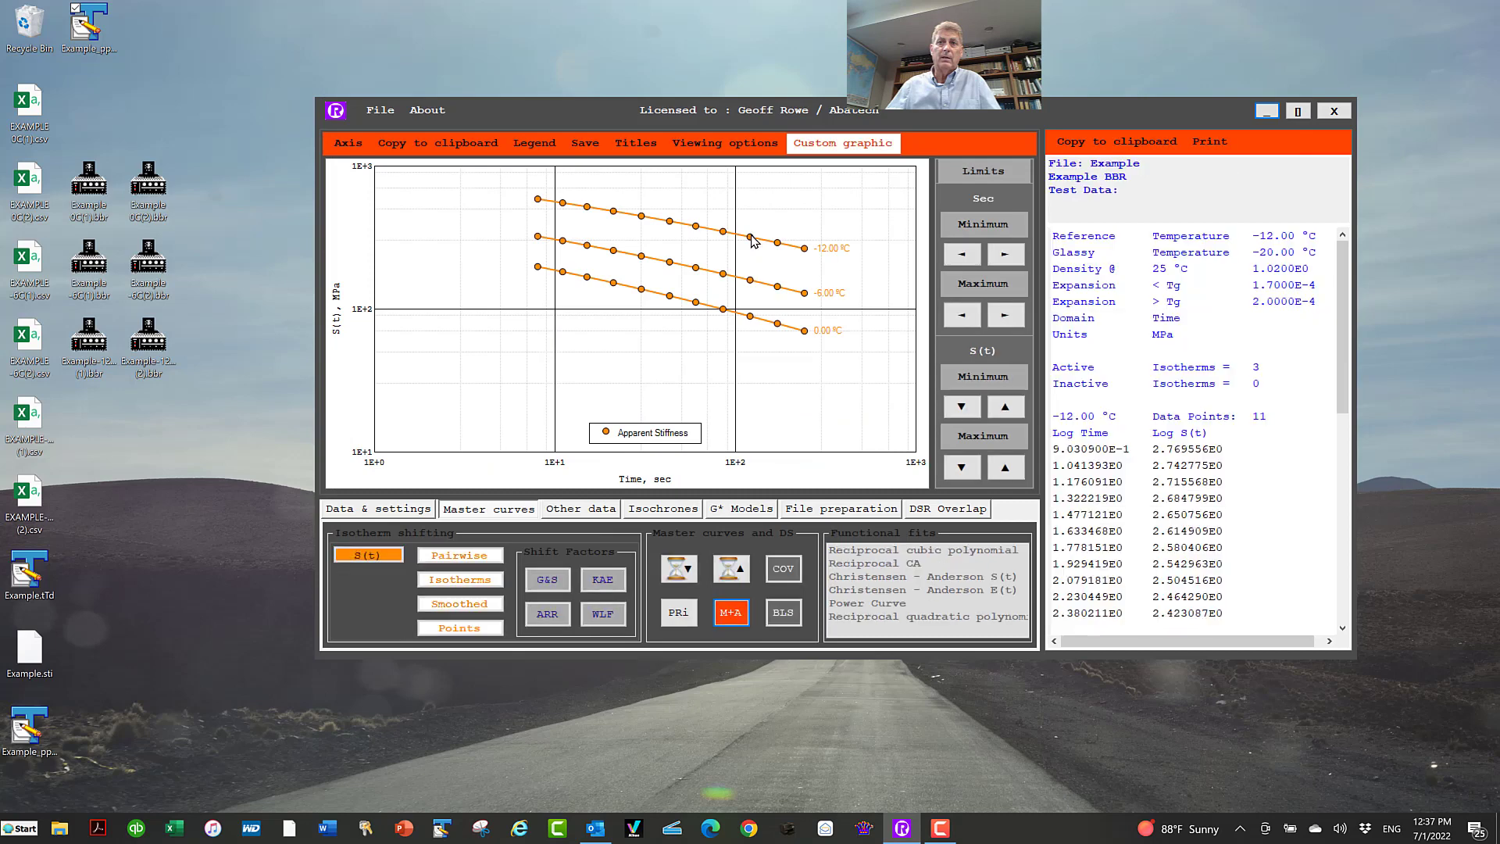
{"action": "left_click", "coordinate": [506, 512]}
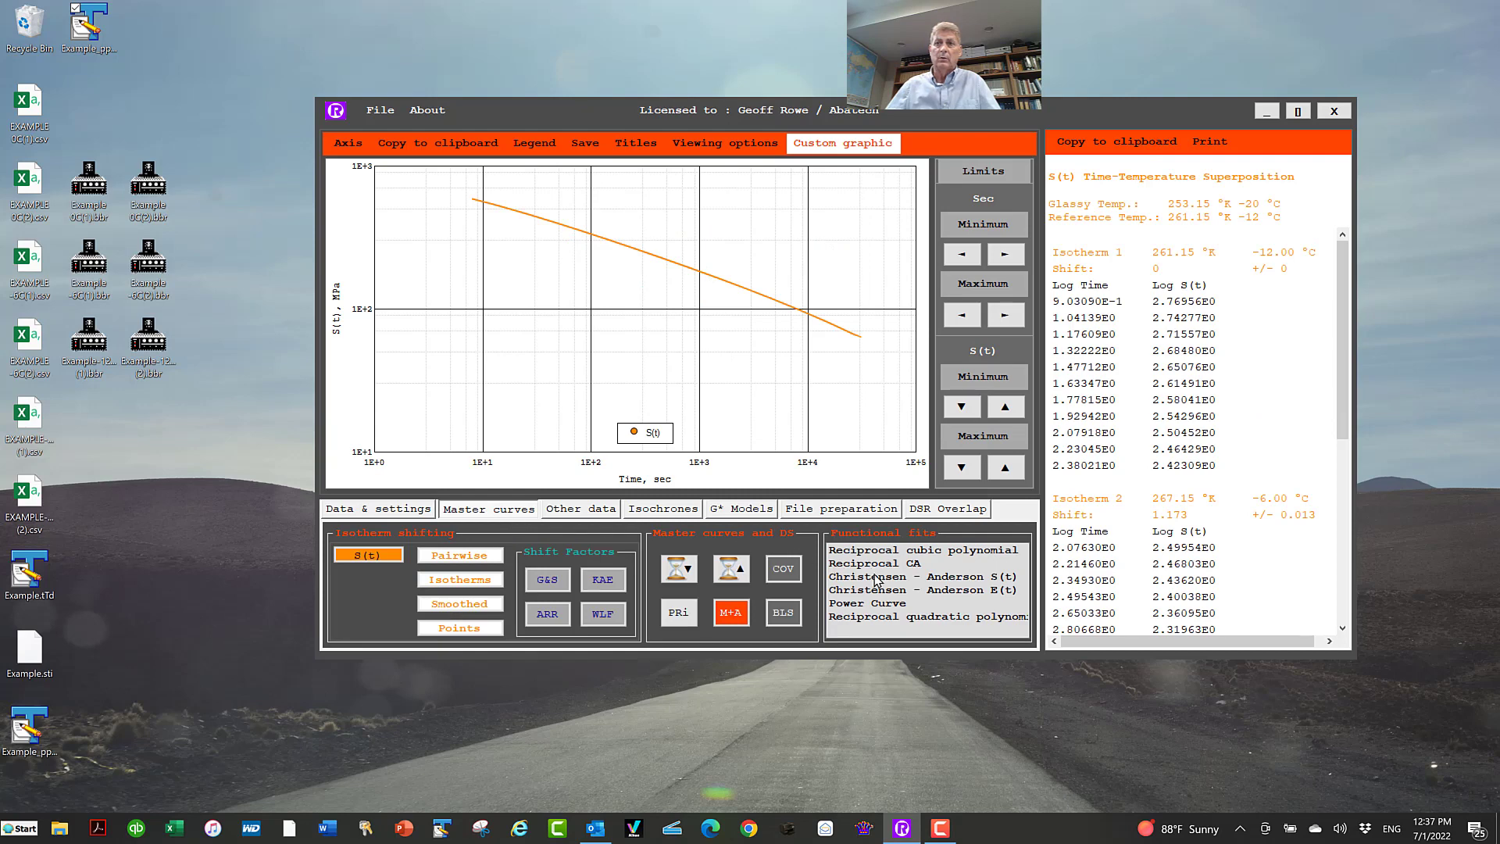
{"action": "left_click", "coordinate": [878, 579]}
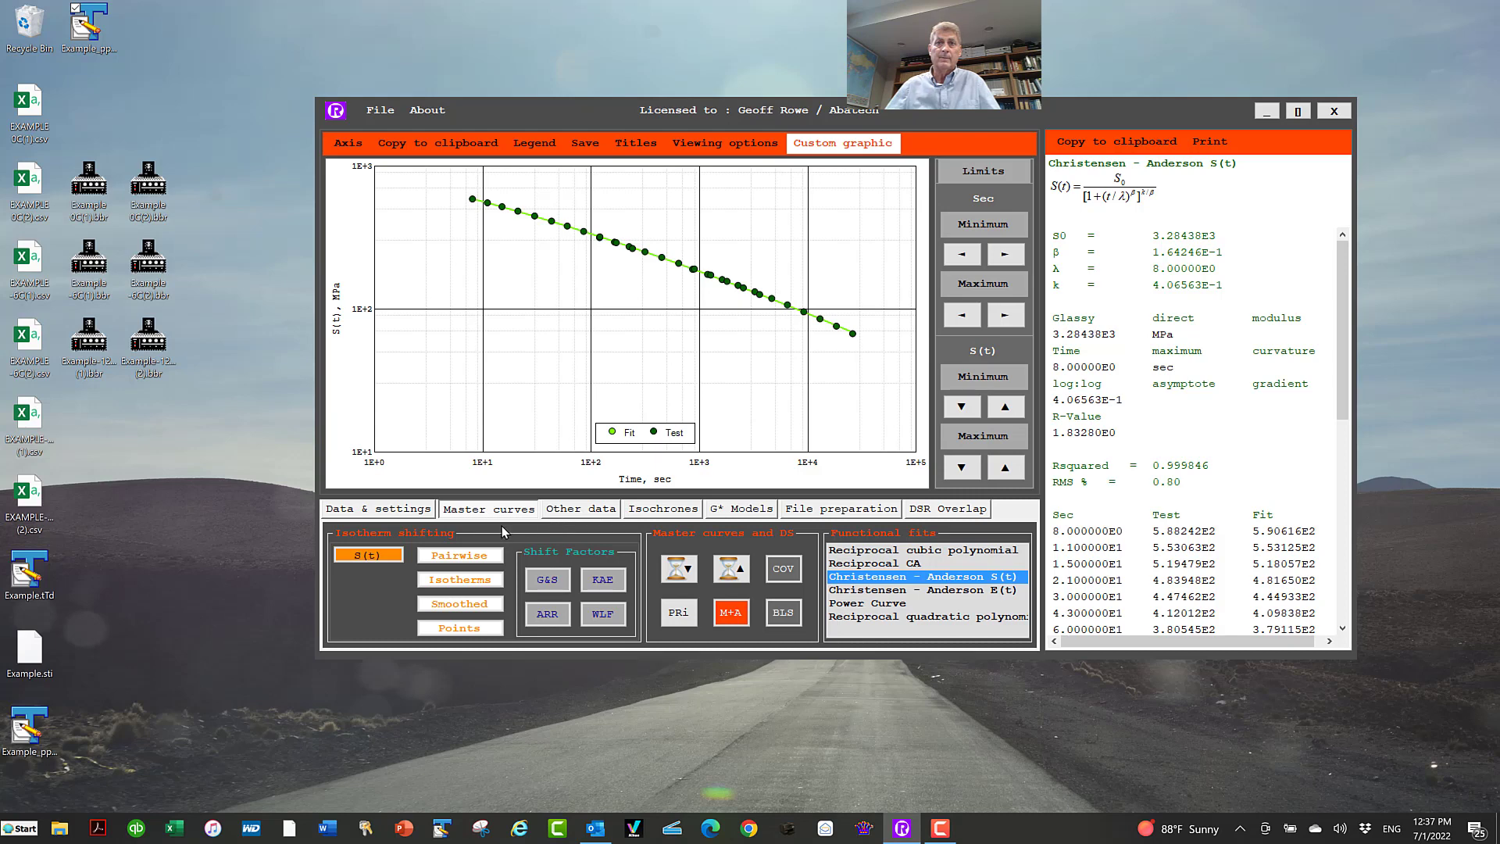
Step: Recalculate the critical temperatures for the reopened Example data and view the Tcs, Tcm and ΔTc results
{"action": "left_click", "coordinate": [561, 509]}
{"action": "left_click", "coordinate": [728, 568]}
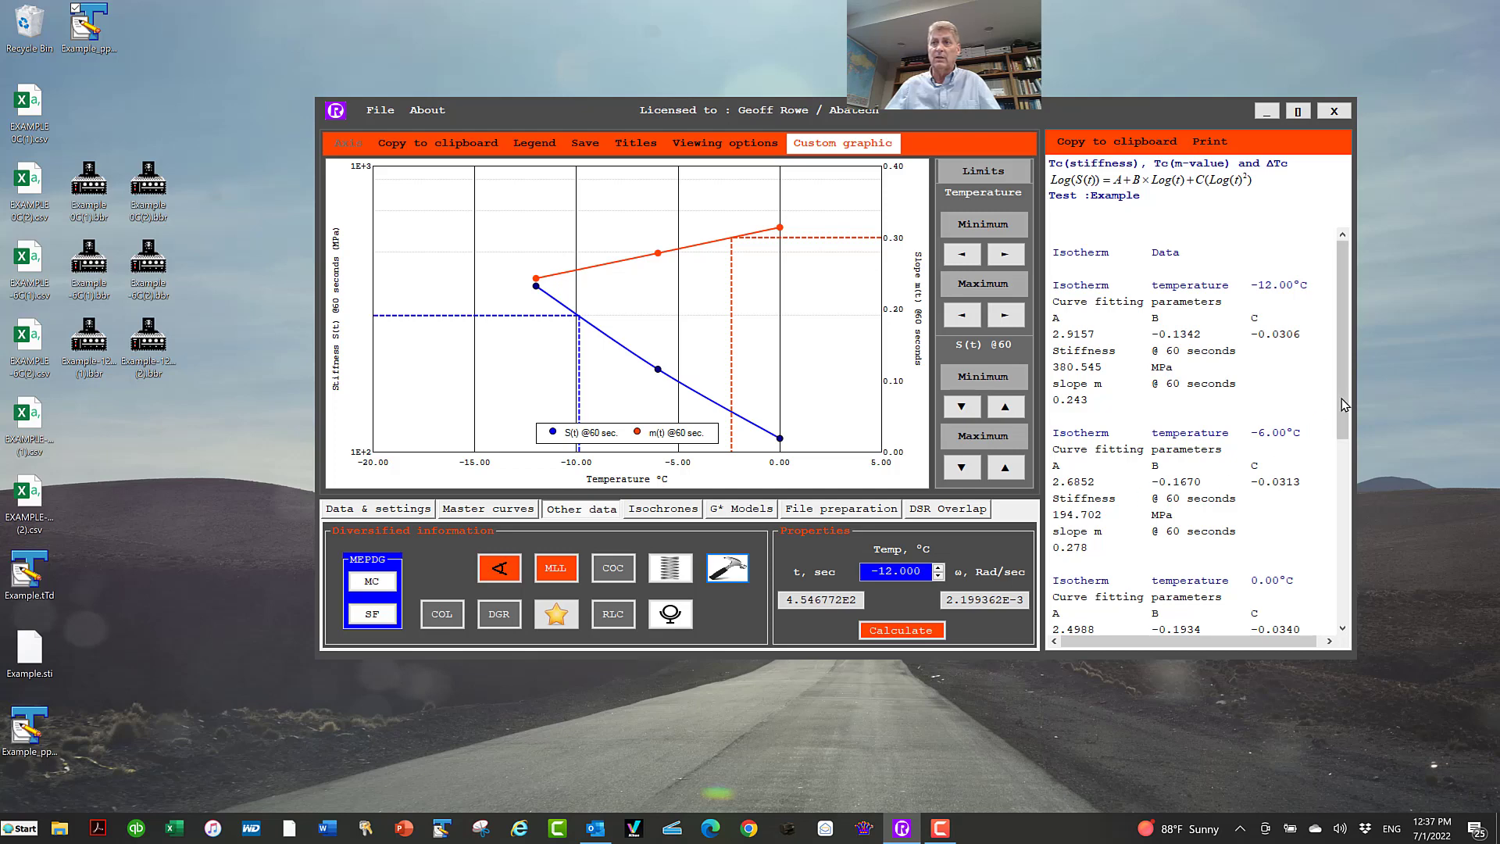
{"action": "left_click_drag", "start_coordinate": [1343, 407], "coordinate": [1338, 491]}
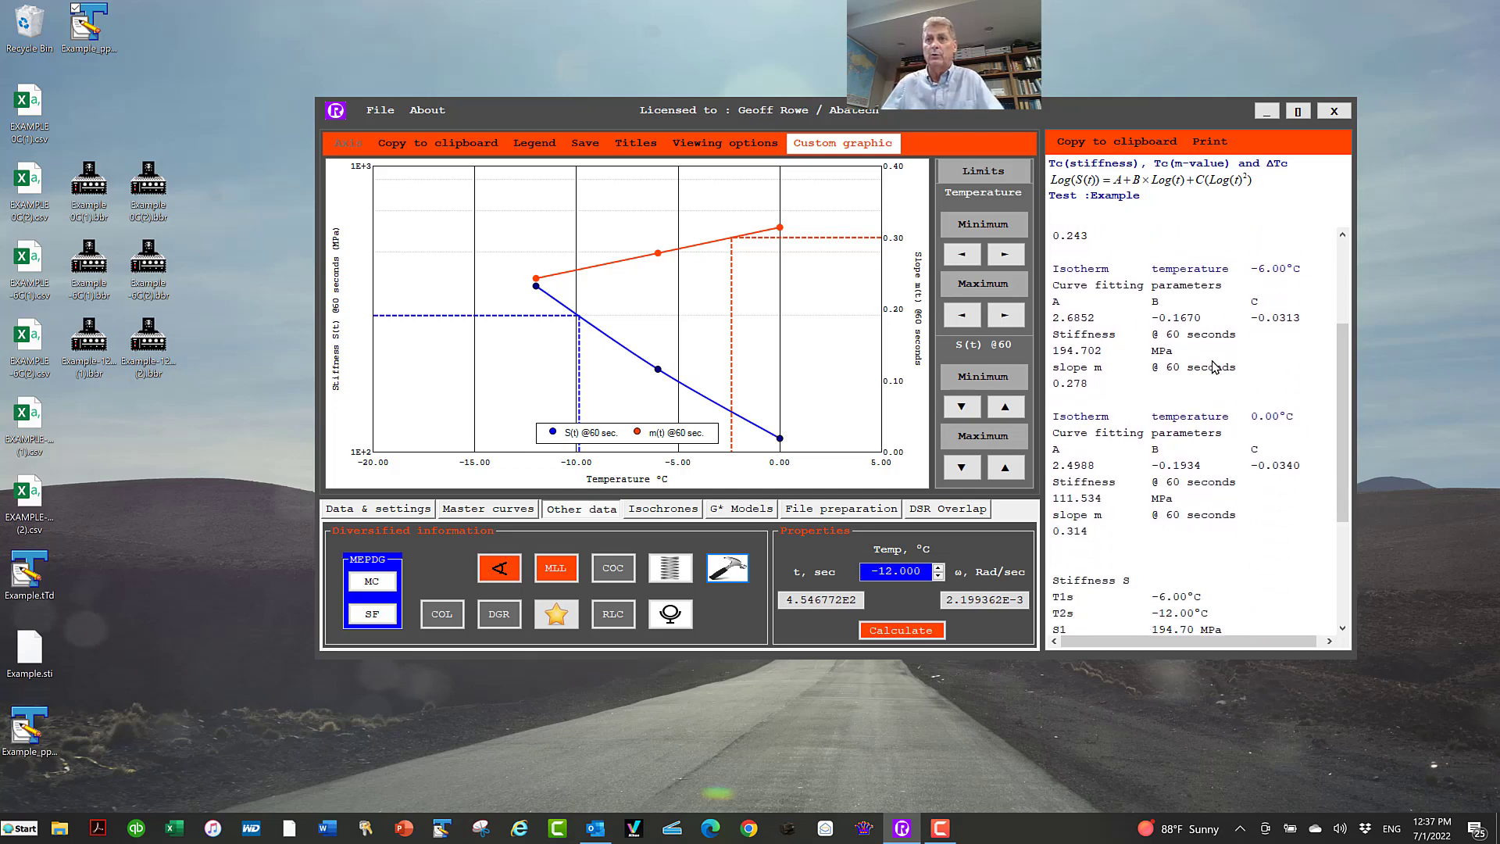
{"action": "left_click_drag", "start_coordinate": [1338, 432], "coordinate": [1347, 550]}
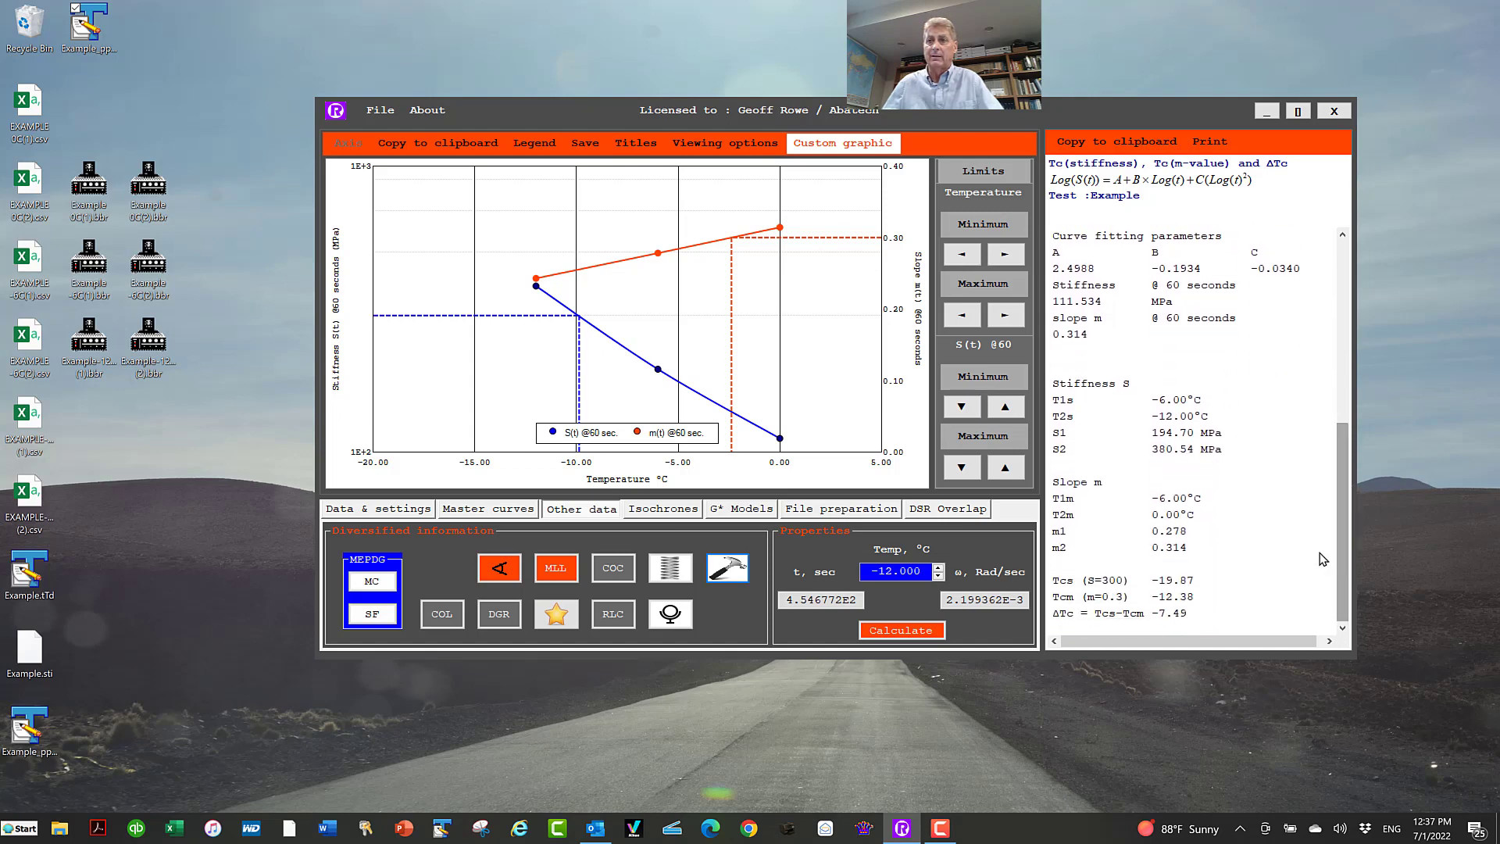